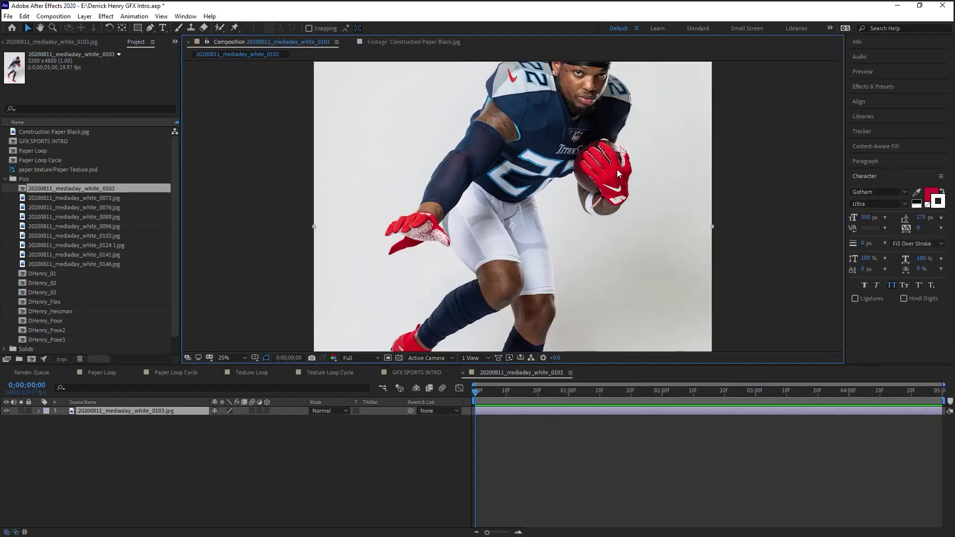
- Enlarge the viewer, shift the player photo lower and left, and zoom to 50%
{"action": "scroll", "coordinate": [616, 169], "scroll_direction": "up", "scroll_amount": 3}
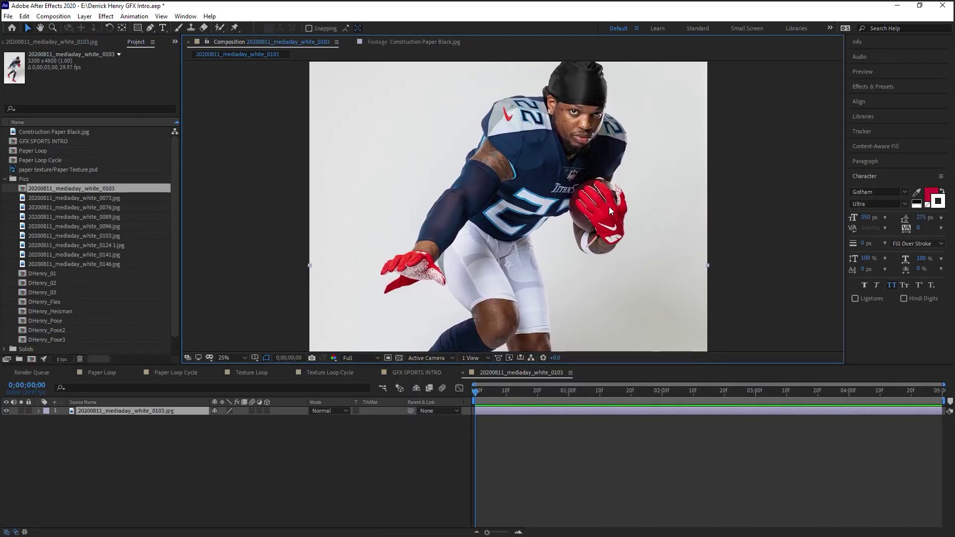
{"action": "left_click_drag", "start_coordinate": [581, 365], "coordinate": [581, 389]}
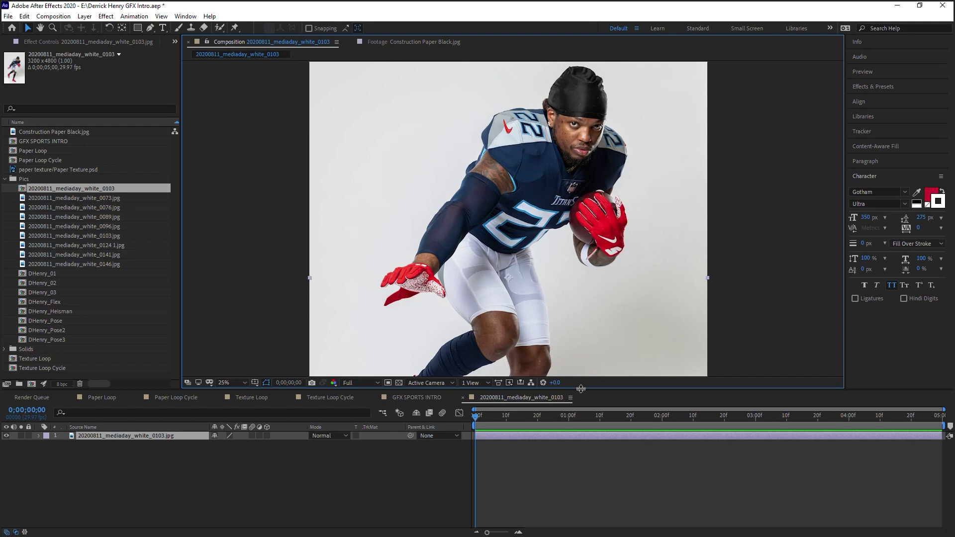
{"action": "left_click_drag", "start_coordinate": [619, 164], "coordinate": [587, 189]}
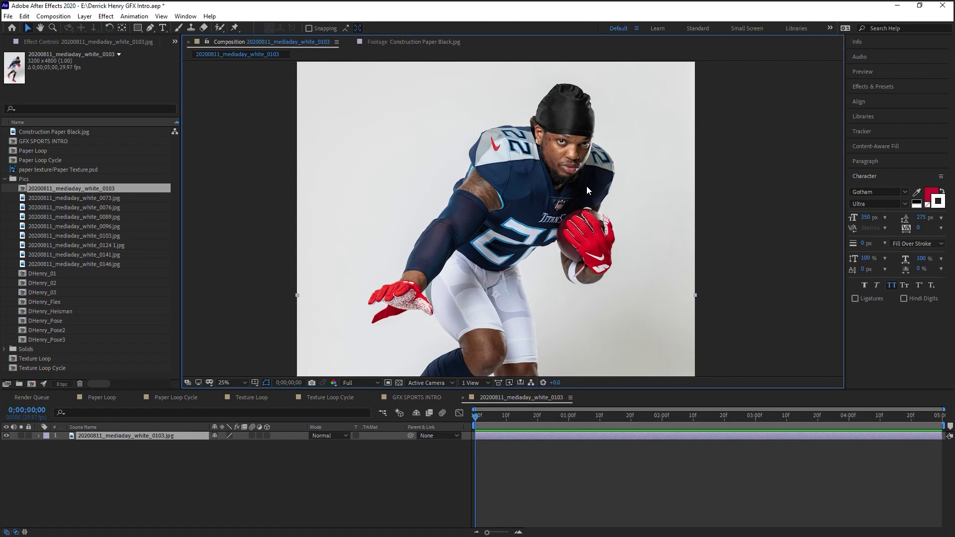
{"action": "left_click_drag", "start_coordinate": [512, 158], "coordinate": [509, 187]}
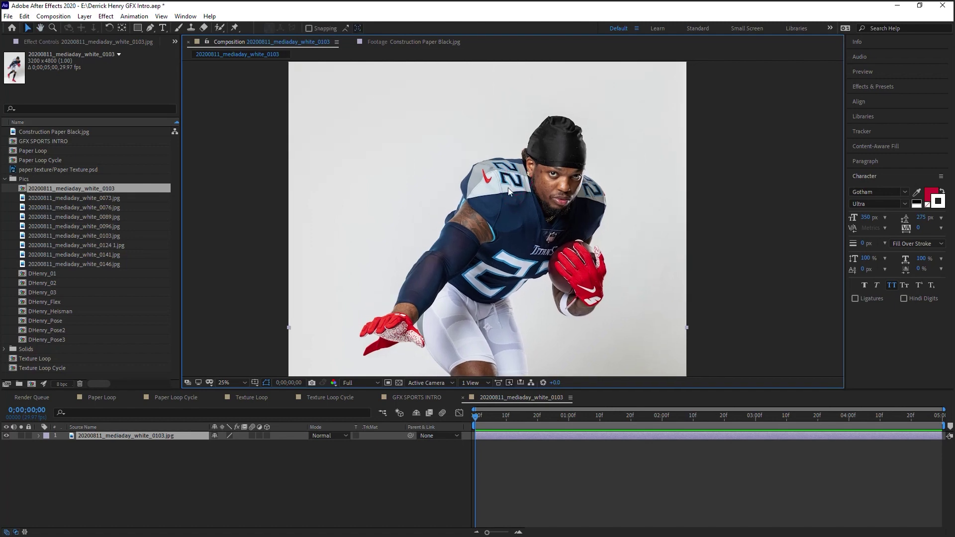
{"action": "scroll", "coordinate": [508, 187], "scroll_direction": "up", "scroll_amount": 2}
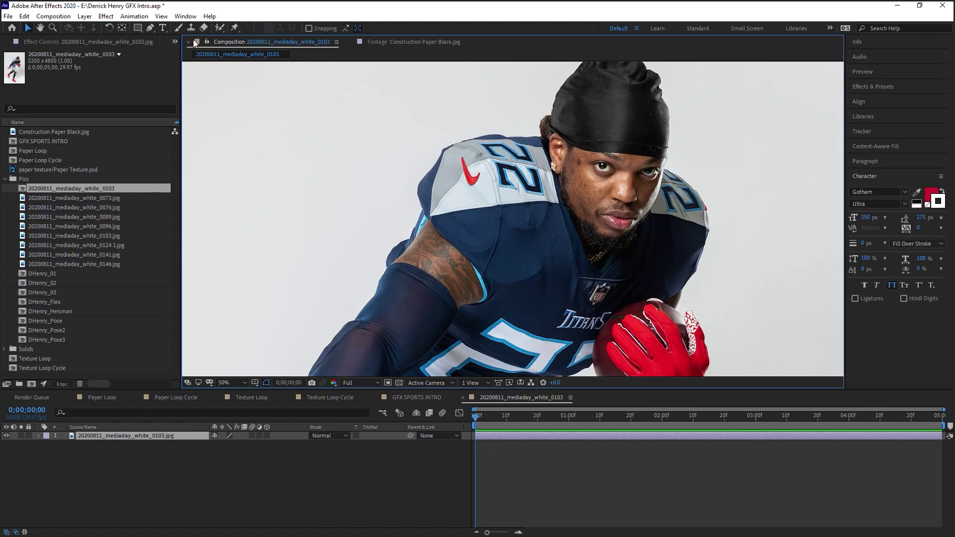
- Draw a rough test mask with the Pen tool on the photo, then delete it
{"action": "left_click", "coordinate": [150, 28]}
{"action": "left_click", "coordinate": [532, 129]}
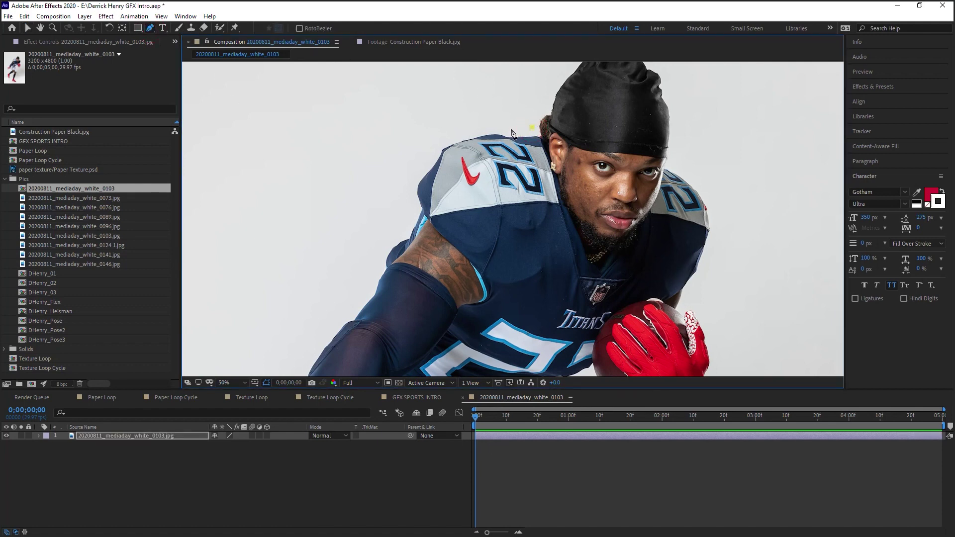
{"action": "left_click", "coordinate": [445, 141]}
{"action": "left_click", "coordinate": [480, 158]}
{"action": "left_click", "coordinate": [529, 153]}
{"action": "left_click", "coordinate": [533, 127]}
{"action": "key", "text": "m"}
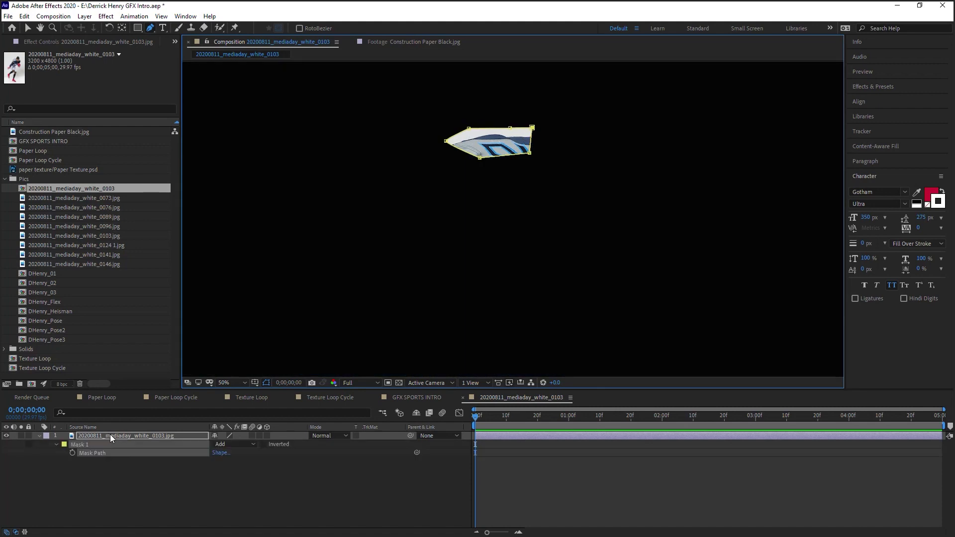
{"action": "left_click", "coordinate": [79, 445]}
{"action": "key", "text": "ctrl+z"}
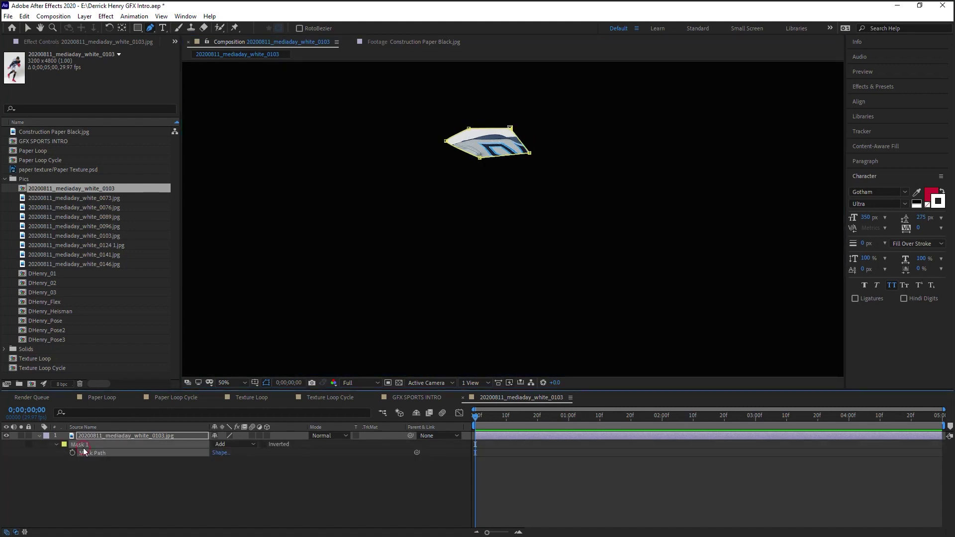
{"action": "key", "text": "Delete"}
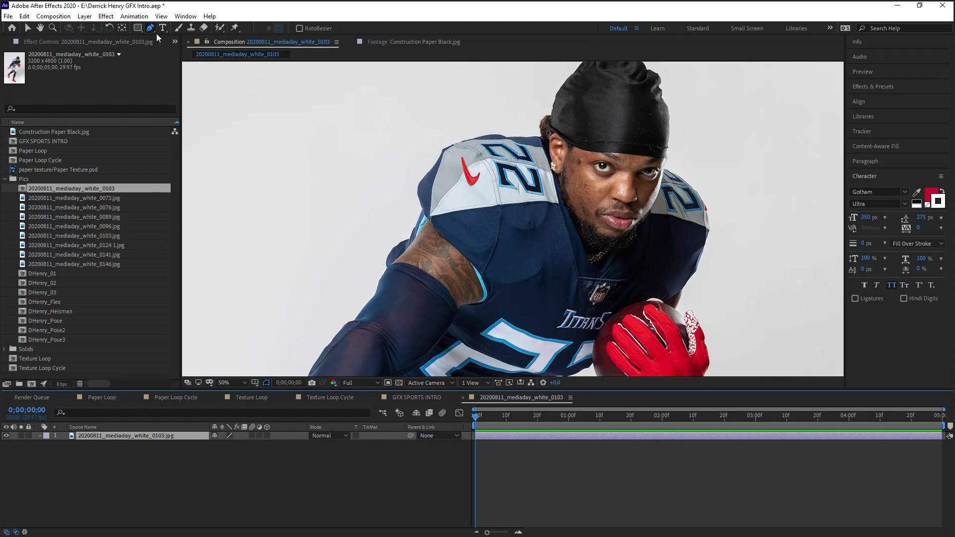
- Trace a new mask from the cap along the shoulder, down the arm, and around the glove
{"action": "left_click", "coordinate": [531, 128]}
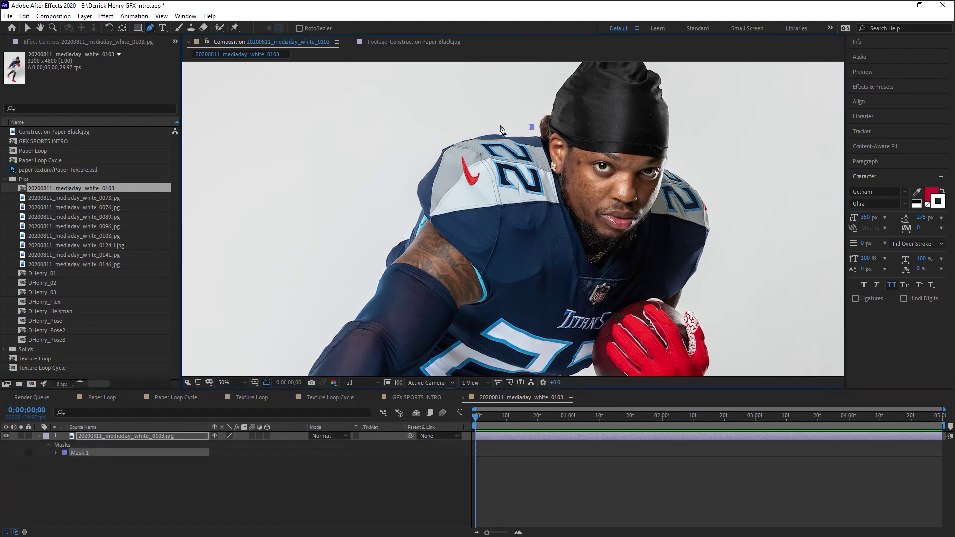
{"action": "left_click", "coordinate": [500, 125]}
{"action": "left_click", "coordinate": [468, 129]}
{"action": "left_click", "coordinate": [438, 143]}
{"action": "left_click", "coordinate": [424, 161]}
{"action": "left_click", "coordinate": [410, 182]}
{"action": "left_click", "coordinate": [412, 211]}
{"action": "left_click_drag", "start_coordinate": [411, 212], "coordinate": [500, 127]}
{"action": "left_click", "coordinate": [491, 148]}
{"action": "left_click", "coordinate": [470, 159]}
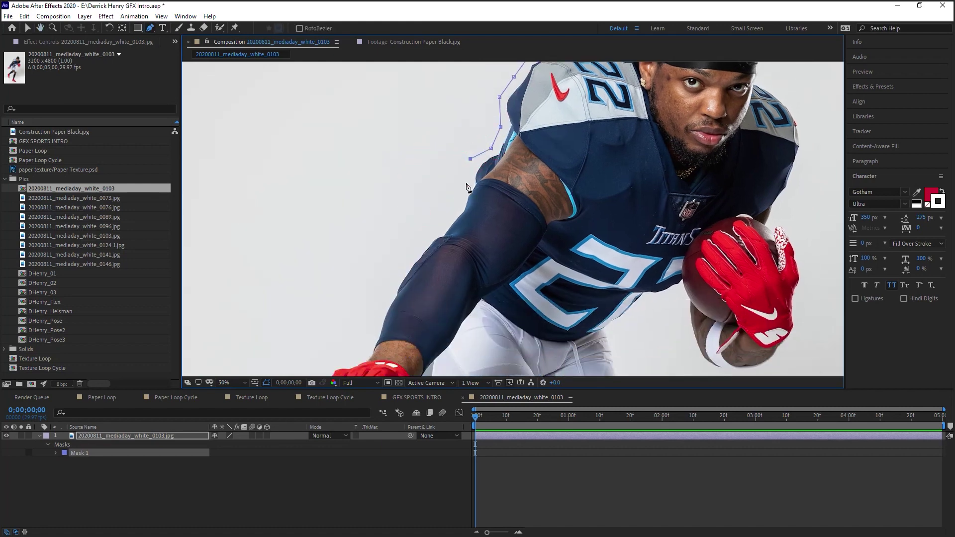
{"action": "left_click", "coordinate": [450, 212]}
{"action": "left_click", "coordinate": [431, 230]}
{"action": "left_click_drag", "start_coordinate": [430, 229], "coordinate": [501, 143]}
{"action": "left_click", "coordinate": [474, 175]}
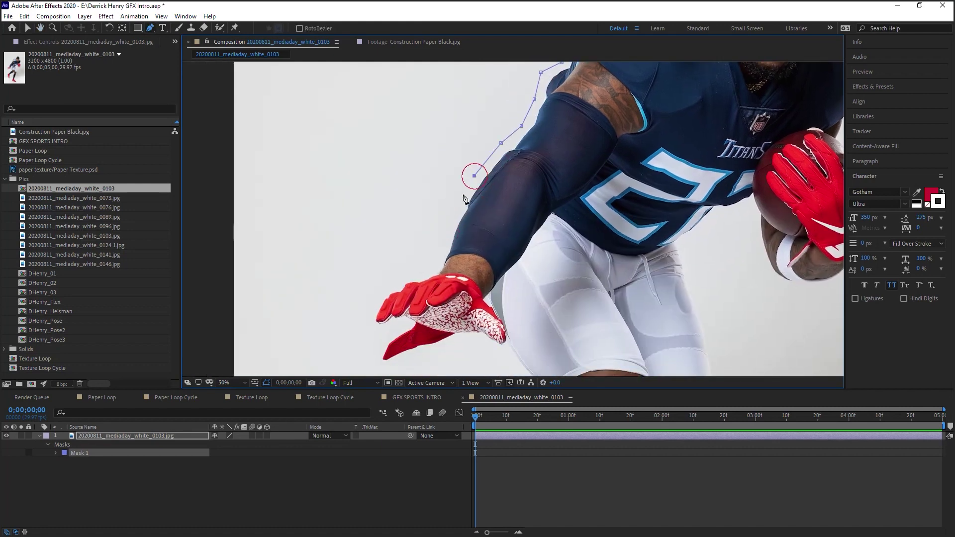
{"action": "left_click", "coordinate": [452, 211]}
{"action": "left_click", "coordinate": [441, 246]}
{"action": "left_click", "coordinate": [436, 269]}
{"action": "left_click", "coordinate": [406, 275]}
{"action": "left_click", "coordinate": [383, 289]}
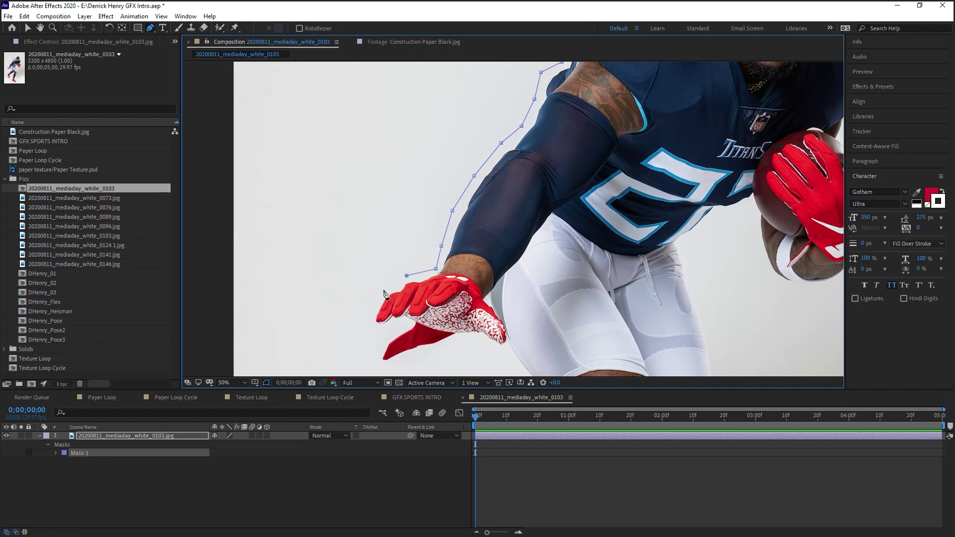
{"action": "left_click", "coordinate": [368, 312]}
{"action": "left_click", "coordinate": [370, 329]}
{"action": "left_click", "coordinate": [395, 326]}
{"action": "left_click", "coordinate": [378, 340]}
- Continue the mask beneath the glove, over the thigh, knee and shin to the ankle
{"action": "left_click_drag", "start_coordinate": [375, 368], "coordinate": [366, 263]}
{"action": "left_click", "coordinate": [365, 259]}
{"action": "left_click", "coordinate": [375, 265]}
{"action": "left_click", "coordinate": [402, 251]}
{"action": "left_click", "coordinate": [432, 242]}
{"action": "left_click", "coordinate": [453, 232]}
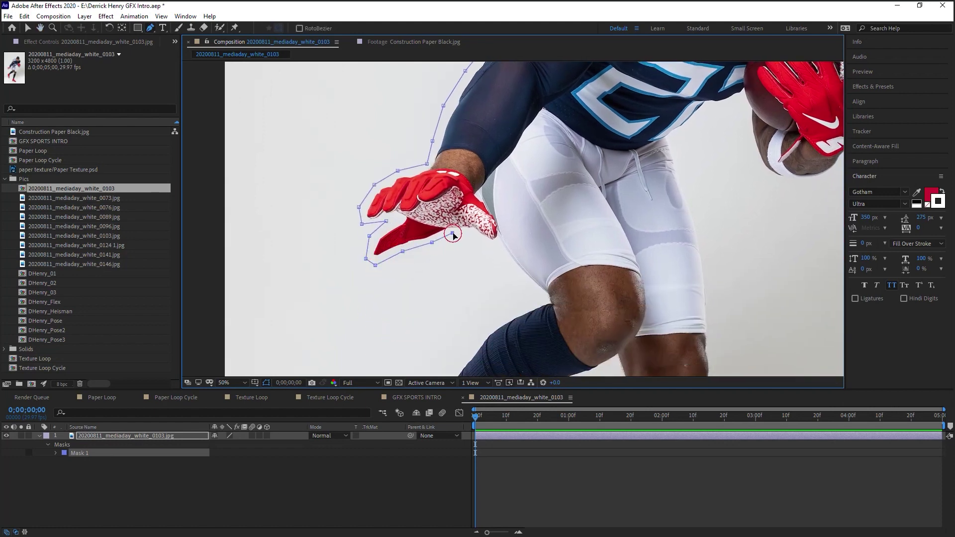
{"action": "left_click", "coordinate": [483, 244]}
{"action": "left_click", "coordinate": [504, 264]}
{"action": "left_click_drag", "start_coordinate": [525, 273], "coordinate": [498, 187]}
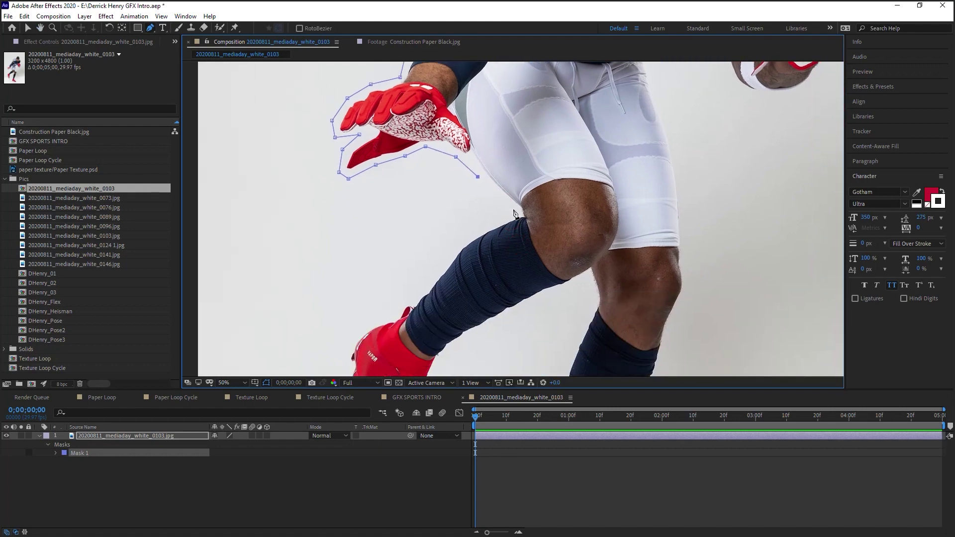
{"action": "left_click", "coordinate": [513, 209]}
{"action": "left_click", "coordinate": [481, 224]}
{"action": "left_click", "coordinate": [451, 244]}
{"action": "left_click", "coordinate": [430, 279]}
{"action": "left_click_drag", "start_coordinate": [428, 275], "coordinate": [489, 191]}
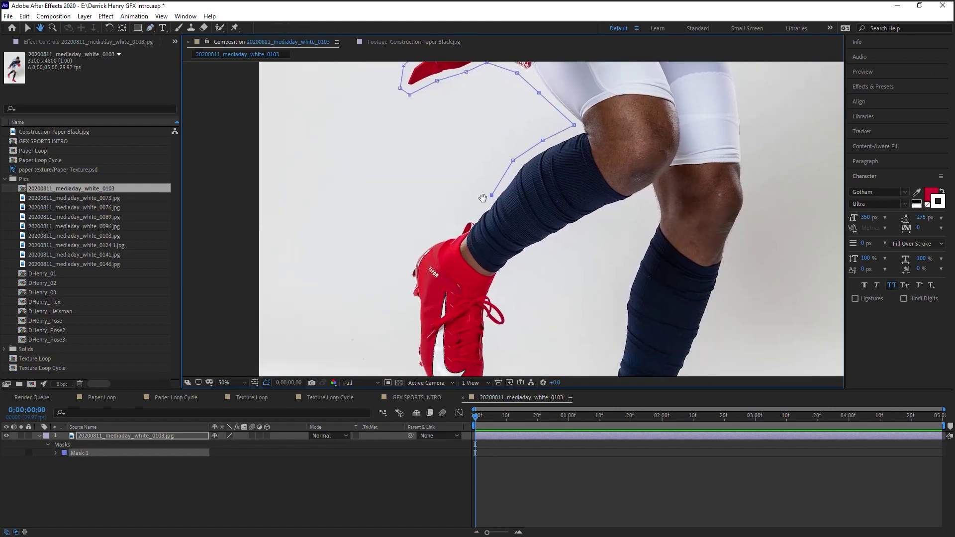
{"action": "left_click", "coordinate": [476, 212]}
{"action": "left_click", "coordinate": [461, 215]}
{"action": "left_click", "coordinate": [451, 229]}
{"action": "left_click", "coordinate": [420, 241]}
{"action": "left_click", "coordinate": [408, 261]}
- Trace the mask around the front shoe's heel, toe and lace side
{"action": "left_click_drag", "start_coordinate": [399, 304], "coordinate": [426, 202]}
{"action": "left_click", "coordinate": [425, 199]}
{"action": "left_click", "coordinate": [433, 209]}
{"action": "left_click", "coordinate": [430, 252]}
{"action": "left_click", "coordinate": [451, 292]}
{"action": "left_click", "coordinate": [478, 320]}
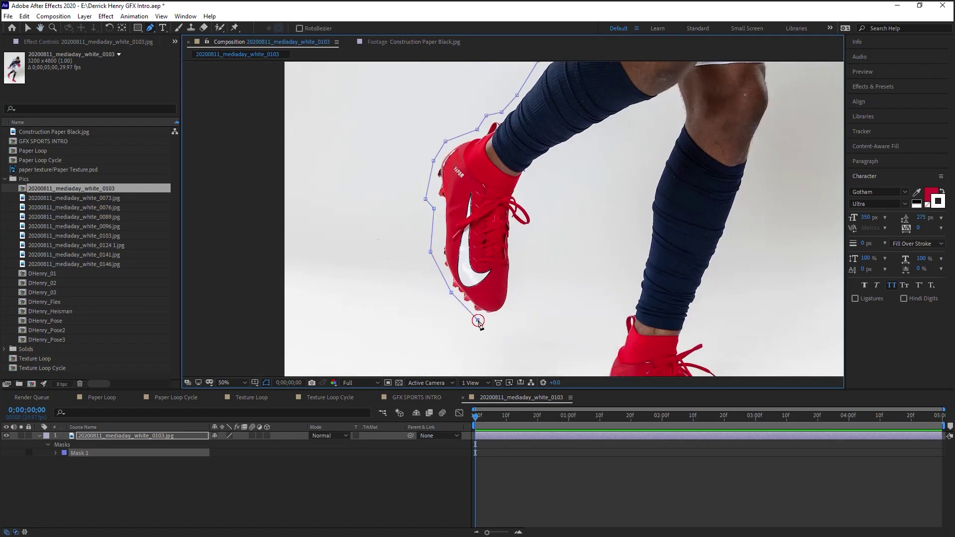
{"action": "left_click", "coordinate": [513, 315]}
{"action": "left_click", "coordinate": [520, 282]}
{"action": "left_click", "coordinate": [519, 240]}
{"action": "left_click", "coordinate": [536, 230]}
{"action": "left_click", "coordinate": [535, 211]}
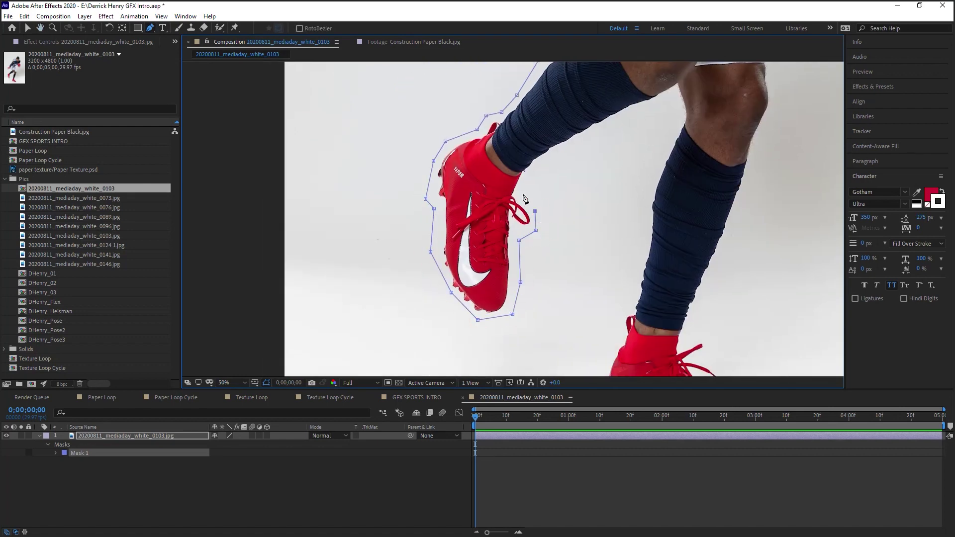
{"action": "left_click", "coordinate": [523, 193]}
{"action": "left_click", "coordinate": [532, 172]}
- Trace up the sock, around the back leg and body, and close the mask
{"action": "left_click_drag", "start_coordinate": [588, 128], "coordinate": [483, 182]}
{"action": "left_click", "coordinate": [473, 197]}
{"action": "left_click", "coordinate": [514, 173]}
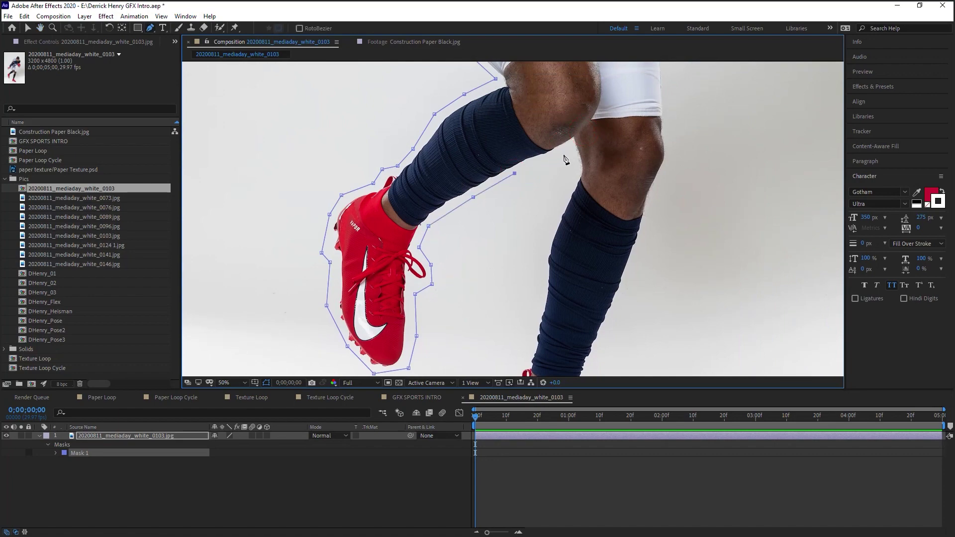
{"action": "left_click", "coordinate": [563, 154]}
{"action": "left_click", "coordinate": [573, 165]}
{"action": "left_click", "coordinate": [639, 276]}
{"action": "left_click", "coordinate": [495, 195]}
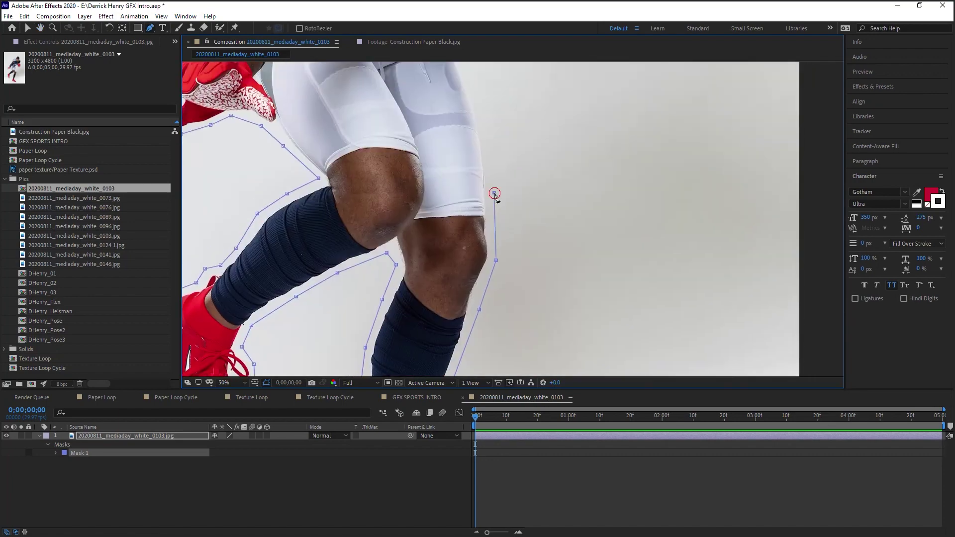
{"action": "left_click", "coordinate": [573, 214]}
{"action": "left_click", "coordinate": [529, 136]}
{"action": "left_click", "coordinate": [515, 117]}
{"action": "scroll", "coordinate": [412, 177], "scroll_direction": "down", "scroll_amount": 2}
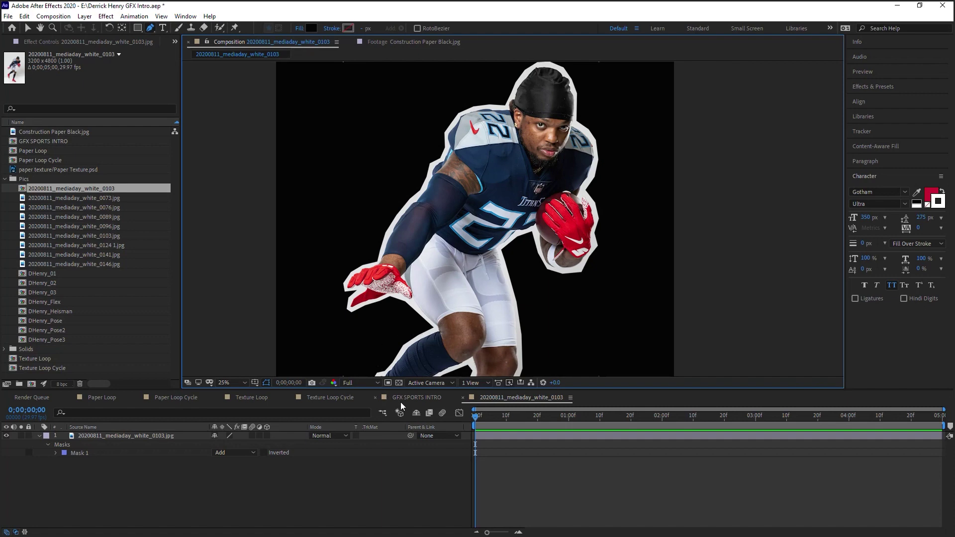
- Drop the masked player into GFX SPORTS INTRO at 1 second among the HENRY layers, scaled to 32%
{"action": "left_click", "coordinate": [417, 398]}
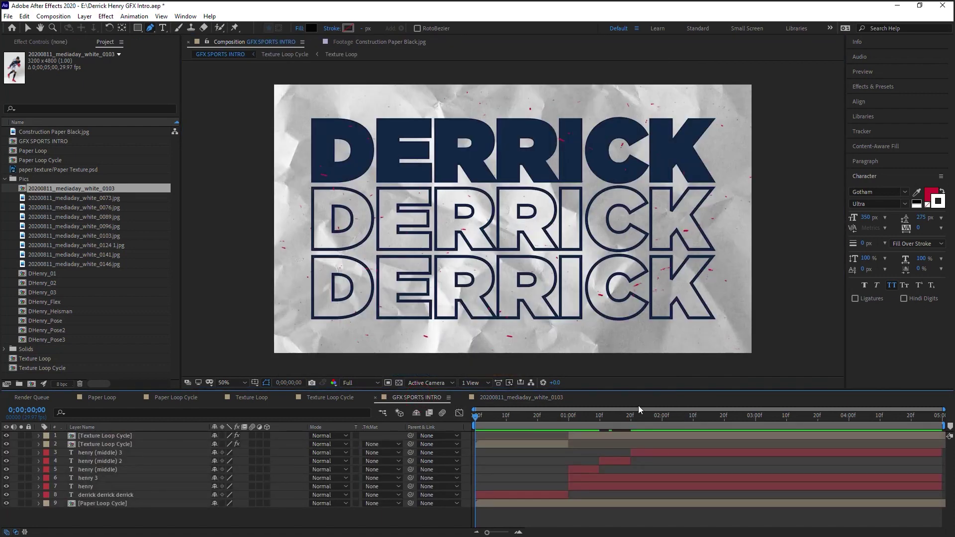
{"action": "left_click", "coordinate": [569, 417]}
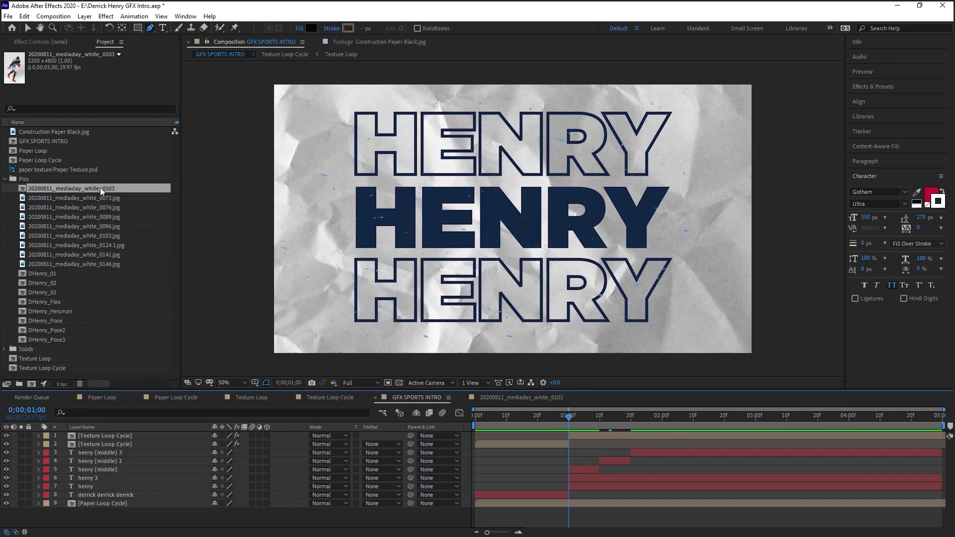
{"action": "left_click_drag", "start_coordinate": [100, 188], "coordinate": [180, 472]}
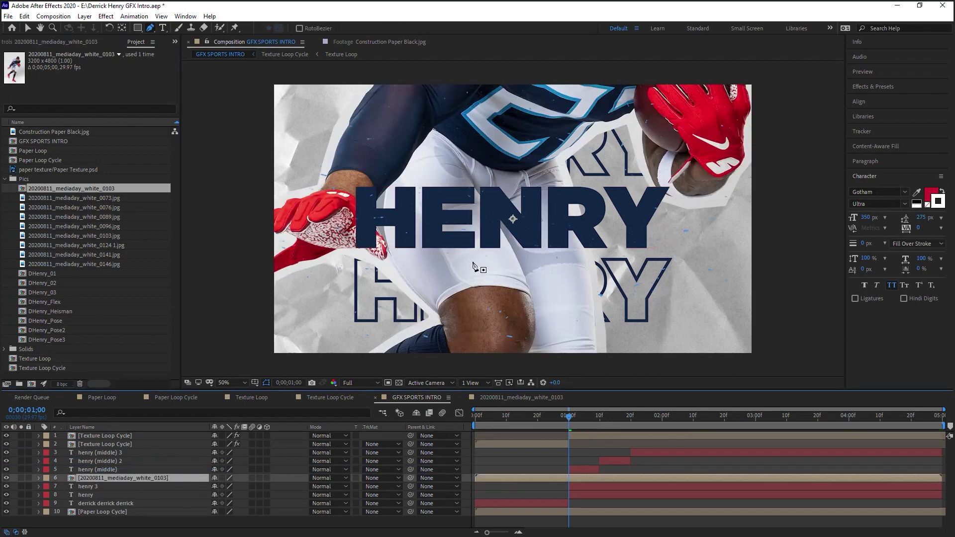
{"action": "key", "text": "s"}
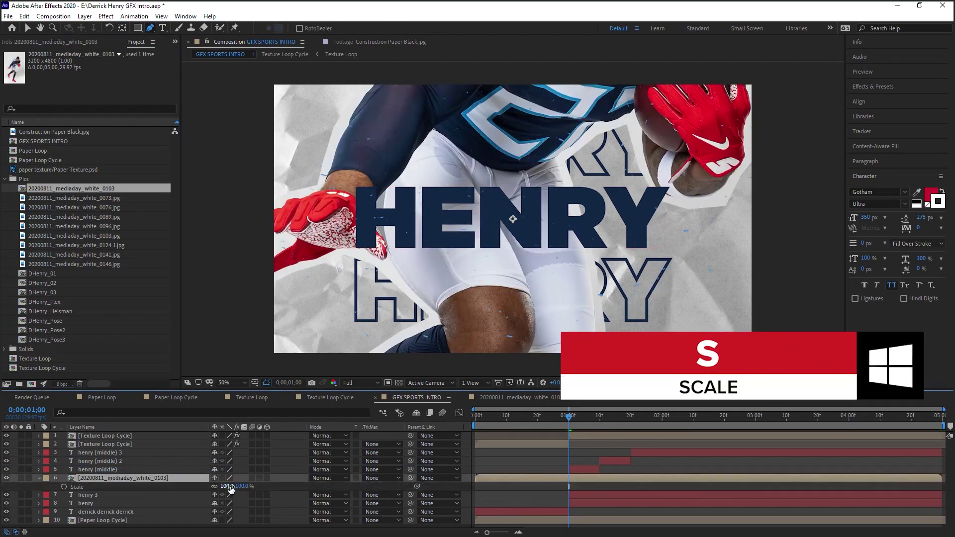
{"action": "left_click_drag", "start_coordinate": [231, 490], "coordinate": [191, 481]}
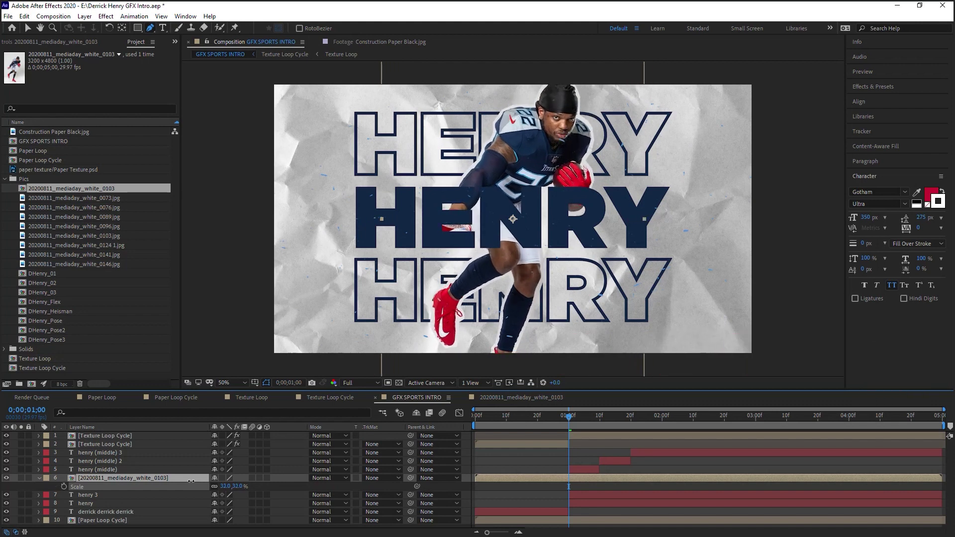
- Nudge the player in the frame and trim the layer to start at the playhead
{"action": "key", "text": "v"}
{"action": "left_click_drag", "start_coordinate": [524, 150], "coordinate": [543, 150]}
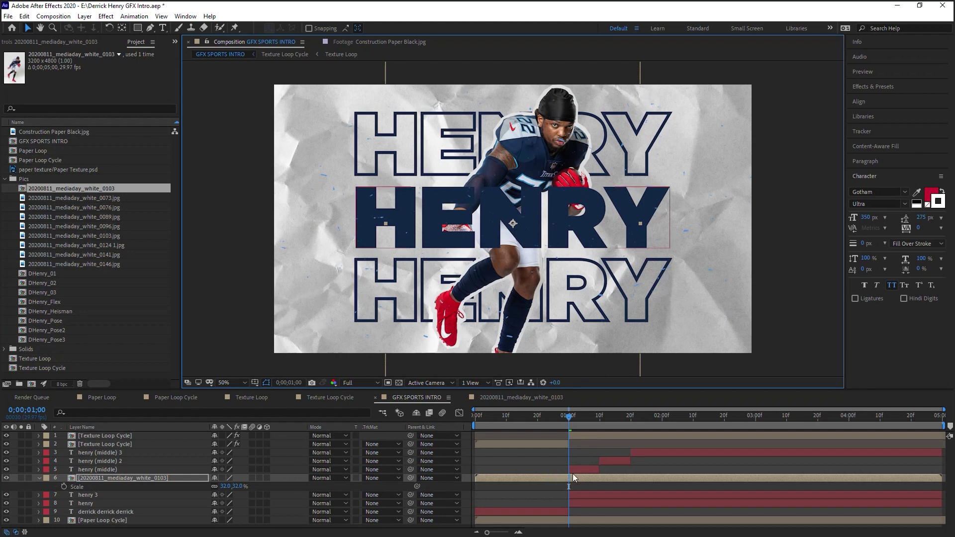
{"action": "left_click", "coordinate": [556, 478]}
{"action": "key", "text": "alt+["}
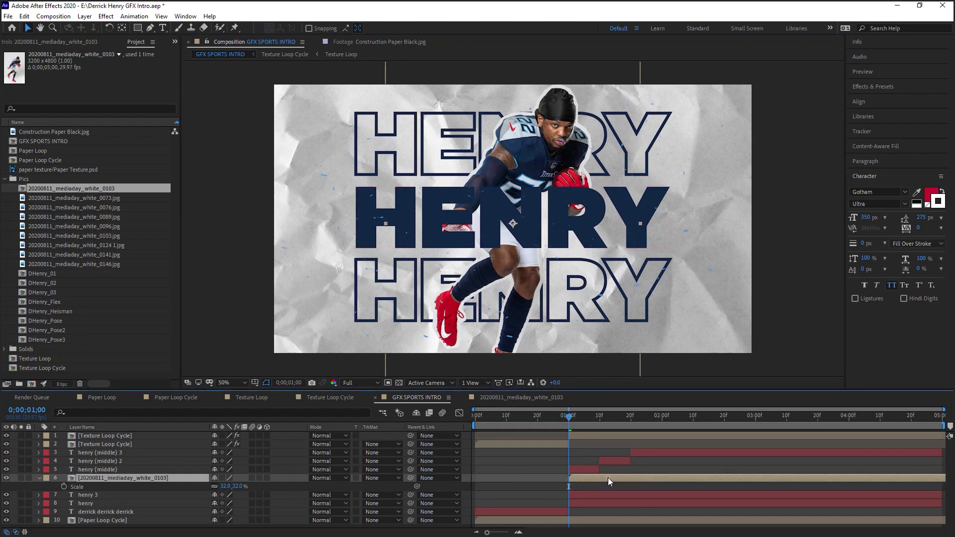
- Split the player cutout layer at 1;10 and 1;20, then return to 1;05
{"action": "left_click", "coordinate": [599, 422]}
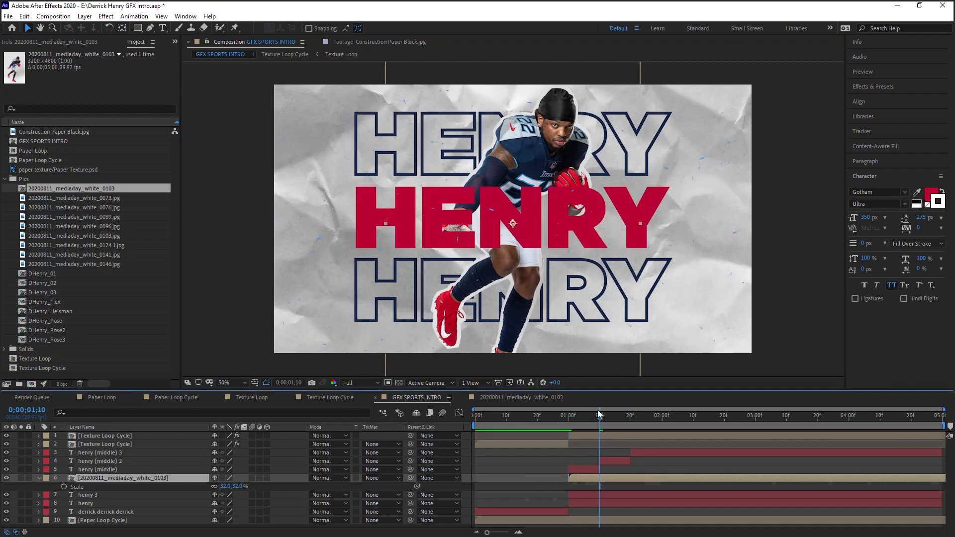
{"action": "key", "text": "ctrl+shift+d"}
{"action": "left_click_drag", "start_coordinate": [599, 418], "coordinate": [631, 418]}
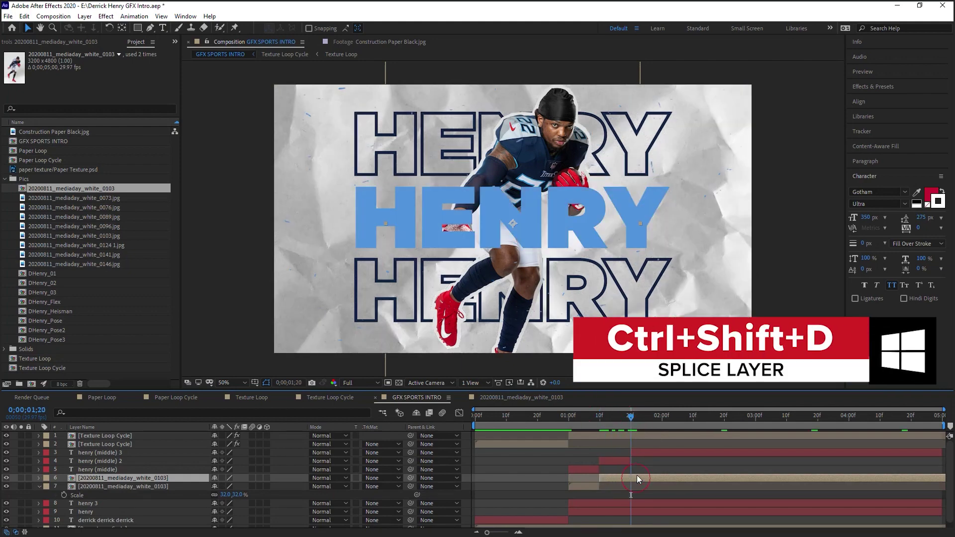
{"action": "key", "text": "ctrl+shift+d"}
{"action": "left_click", "coordinate": [585, 419]}
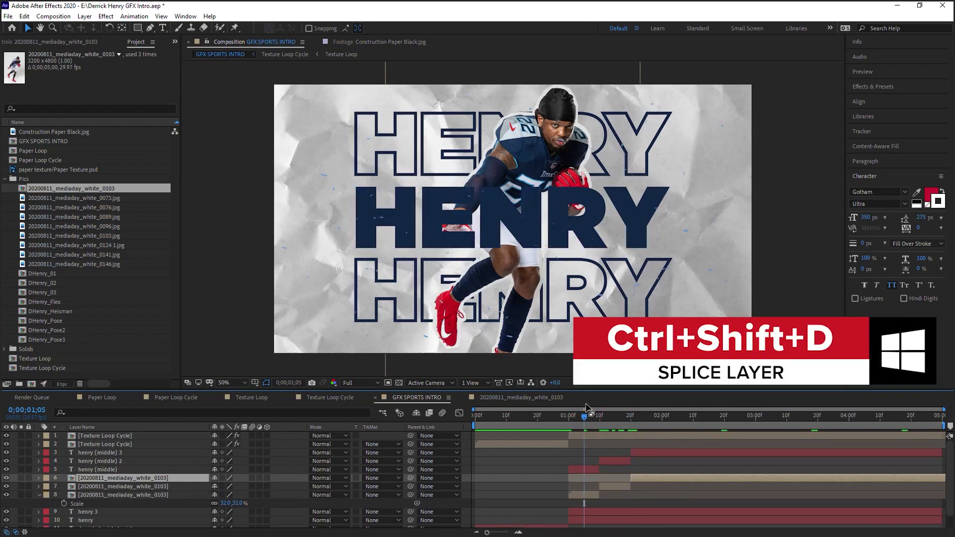
{"action": "left_click", "coordinate": [103, 470]}
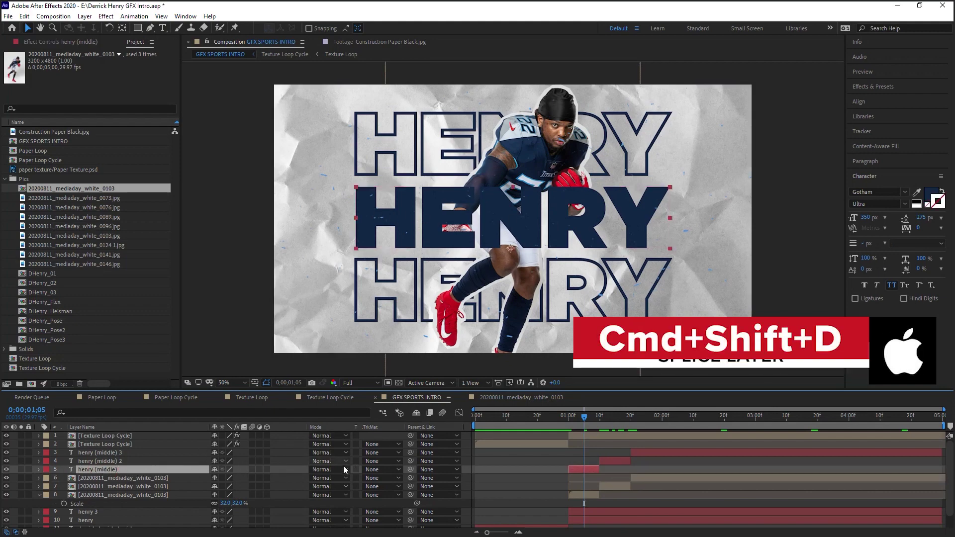
- Blend henry (middle) as Vivid Light and henry (middle) 2 as Classic Color Burn
{"action": "left_click", "coordinate": [329, 470]}
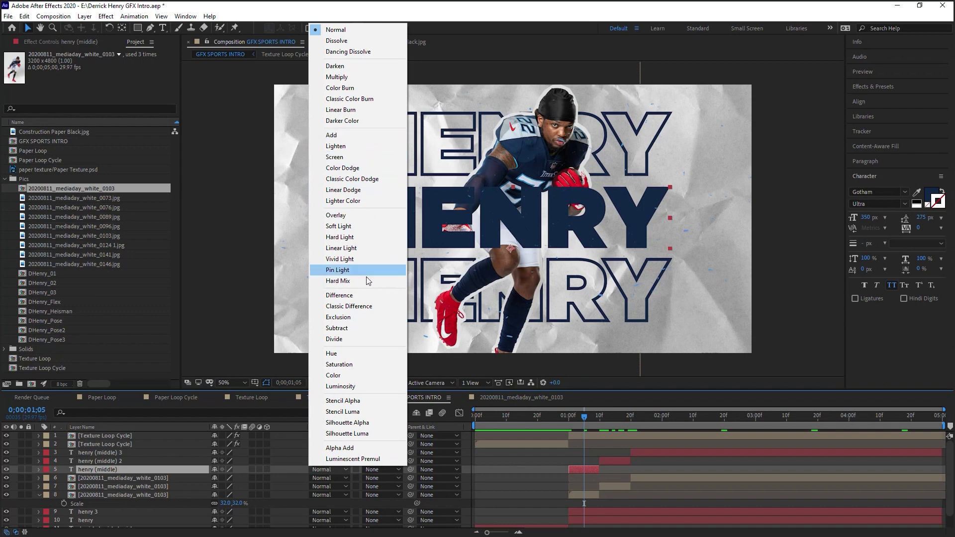
{"action": "left_click", "coordinate": [365, 259]}
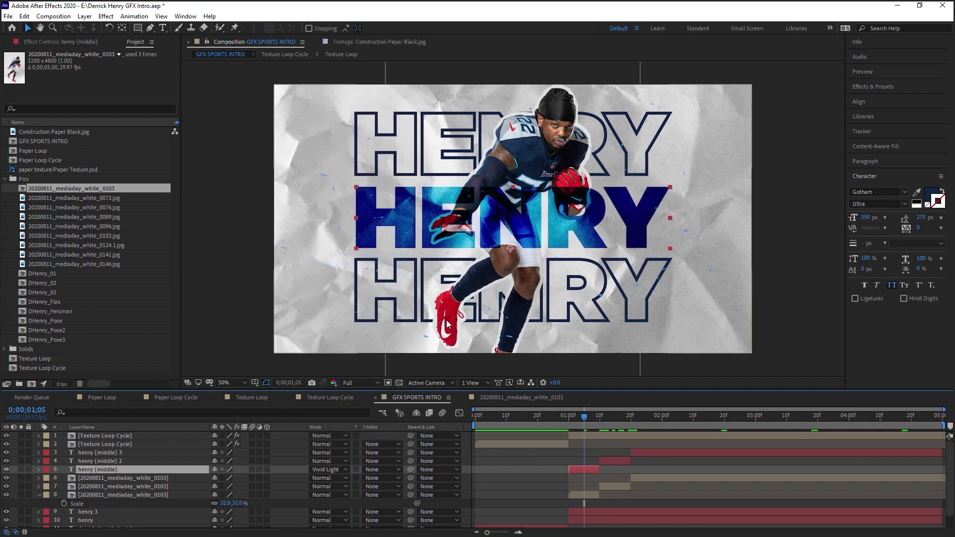
{"action": "left_click", "coordinate": [615, 420]}
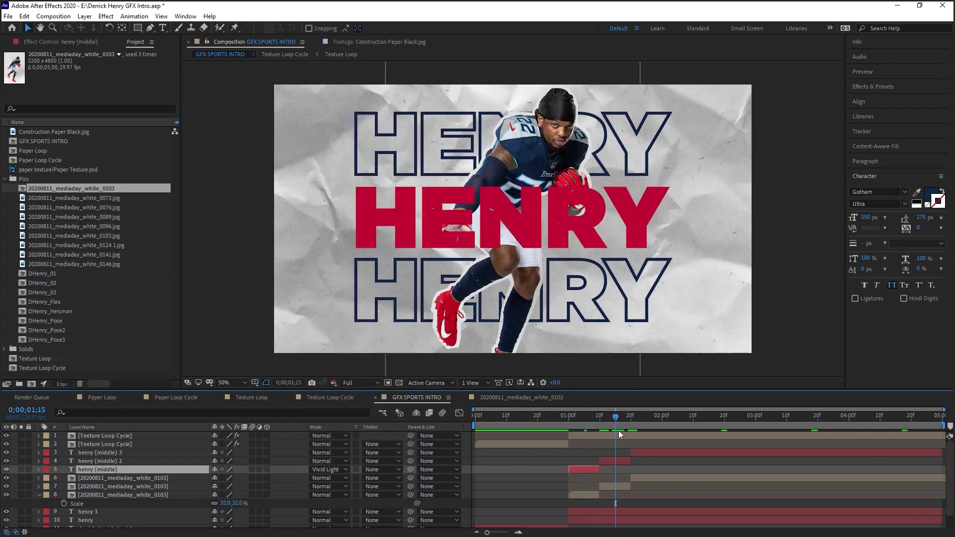
{"action": "left_click", "coordinate": [620, 460]}
{"action": "left_click", "coordinate": [339, 463]}
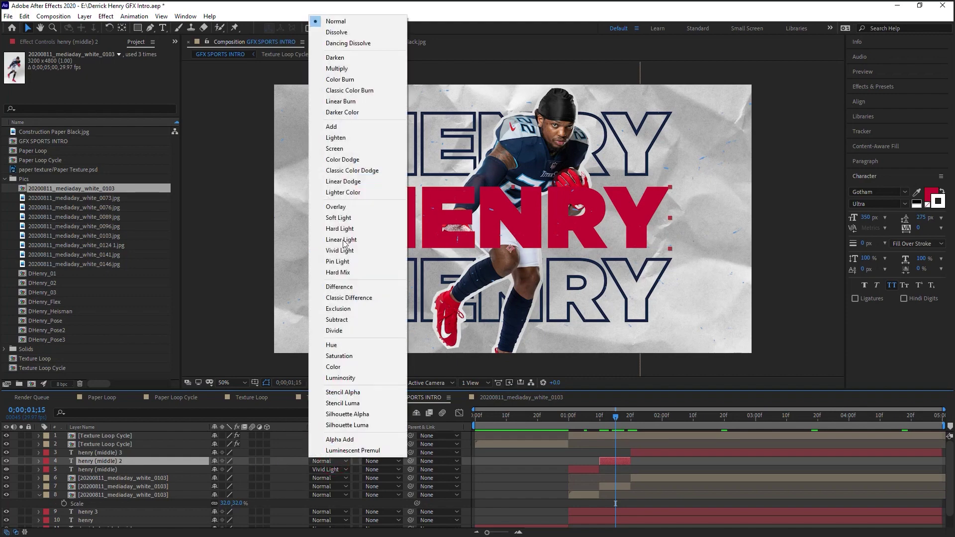
{"action": "left_click", "coordinate": [362, 91]}
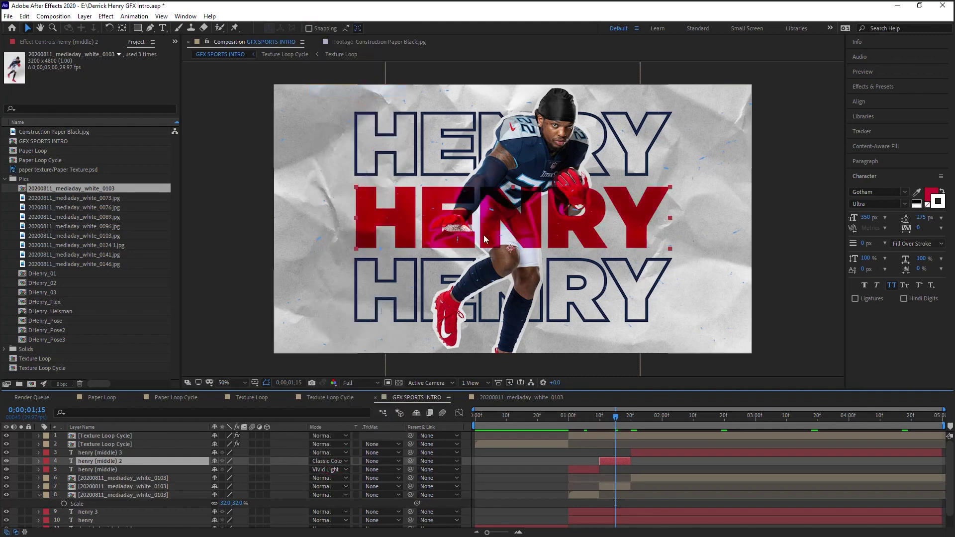
- Set henry (middle) 3 to Linear Burn and preview the animation
{"action": "left_click", "coordinate": [641, 417]}
{"action": "left_click", "coordinate": [647, 452]}
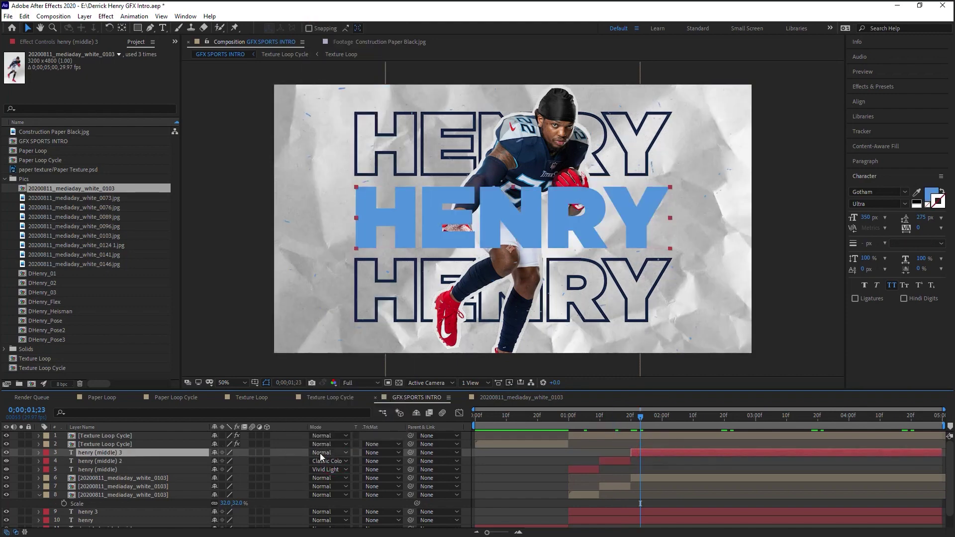
{"action": "left_click", "coordinate": [321, 452]}
{"action": "left_click", "coordinate": [363, 94]}
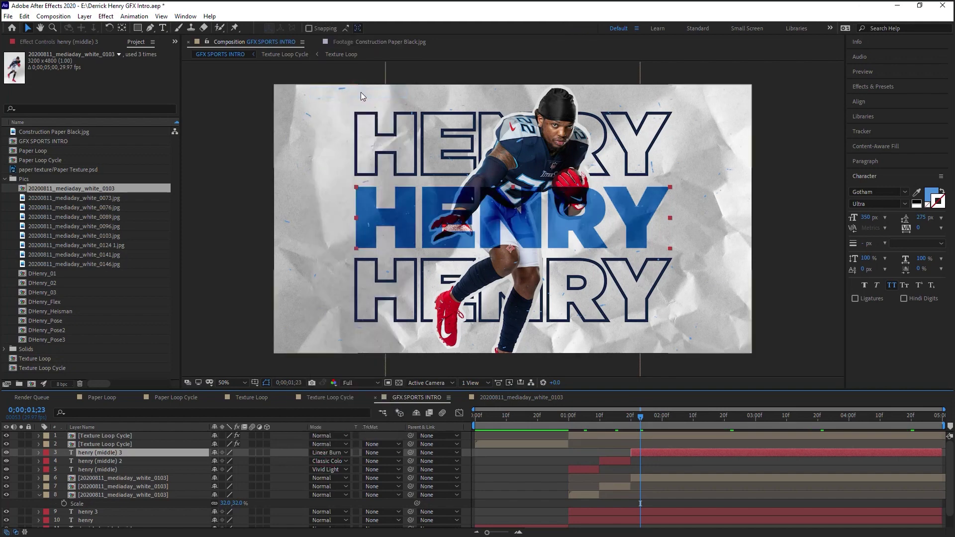
{"action": "key", "text": "shift+minus"}
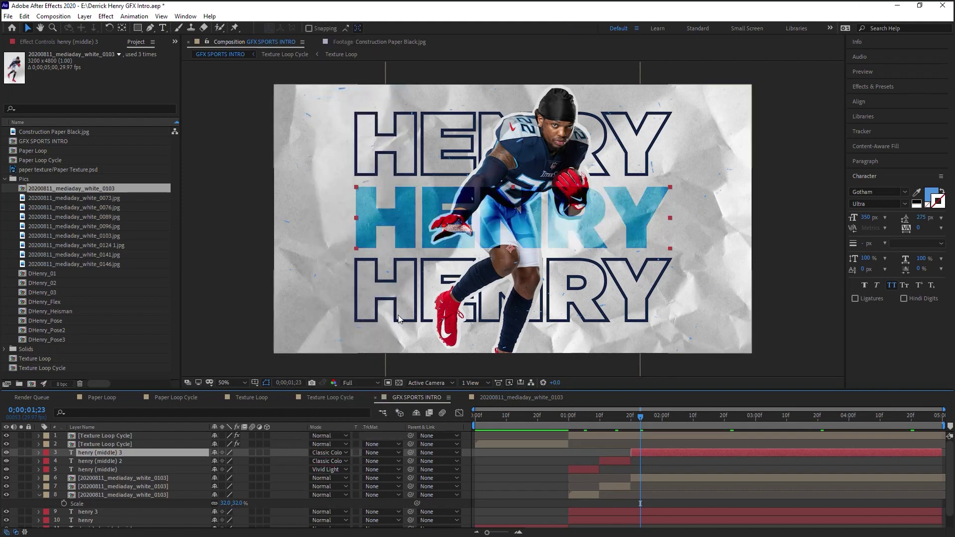
{"action": "key", "text": "shift+equal"}
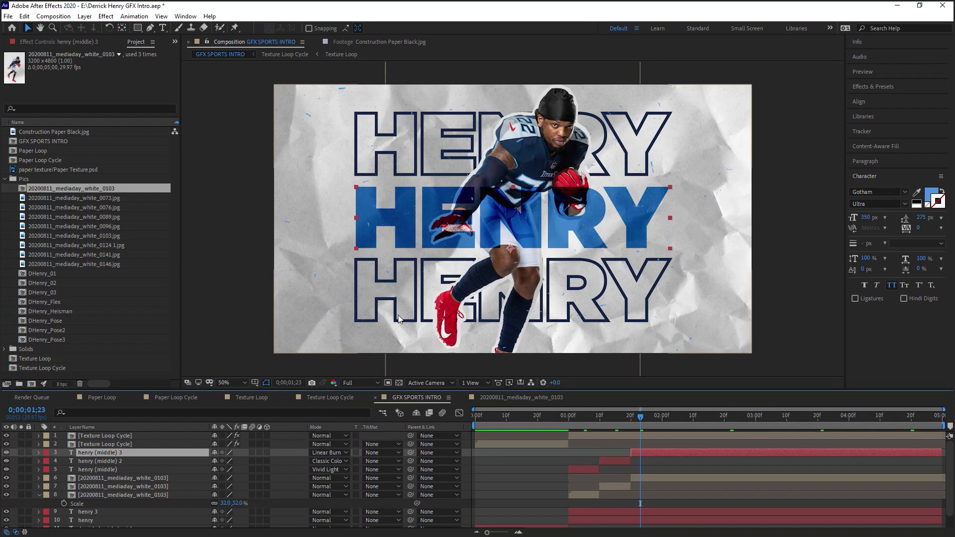
{"action": "key", "text": "space"}
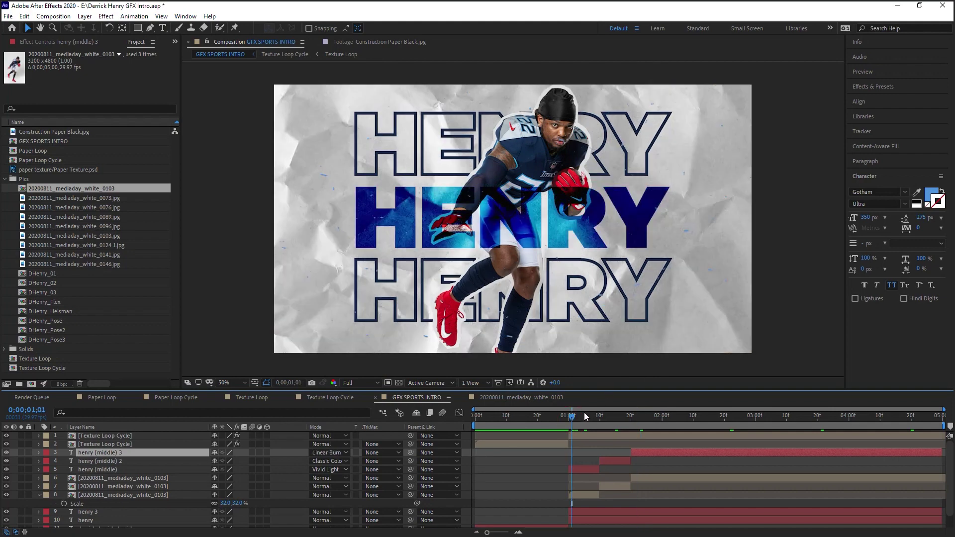
{"action": "left_click", "coordinate": [584, 416]}
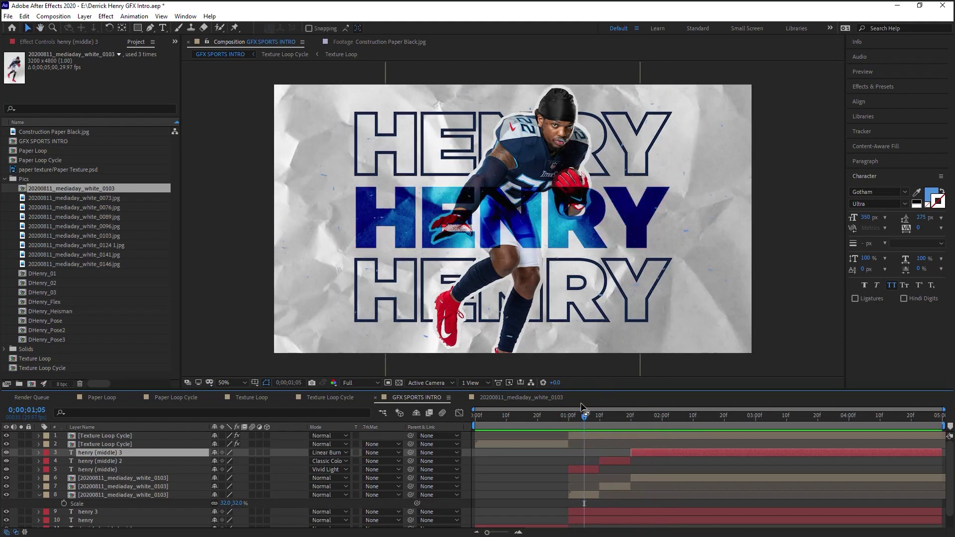
- Apply the Tritone effect to the last player cutout clip
{"action": "left_click", "coordinate": [155, 495]}
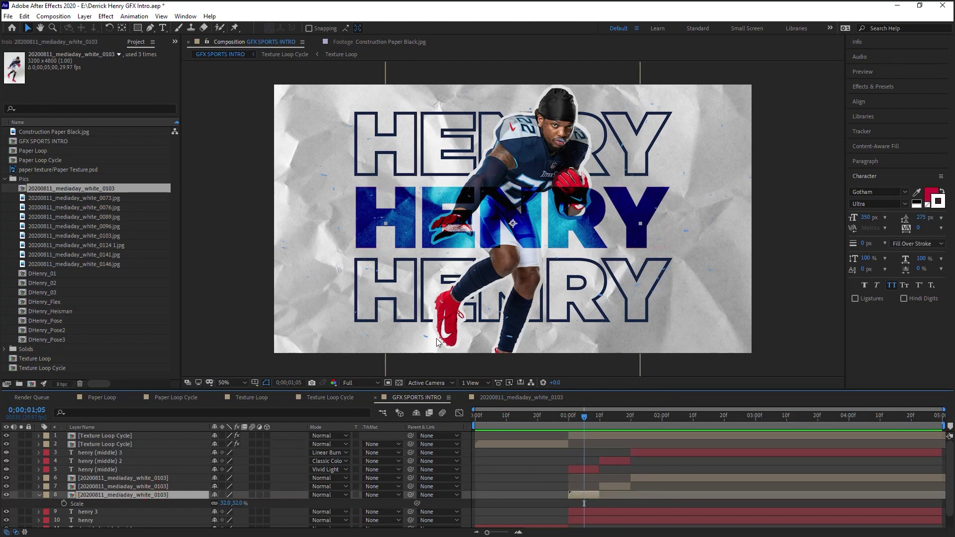
{"action": "left_click", "coordinate": [127, 496]}
{"action": "left_click", "coordinate": [106, 17]}
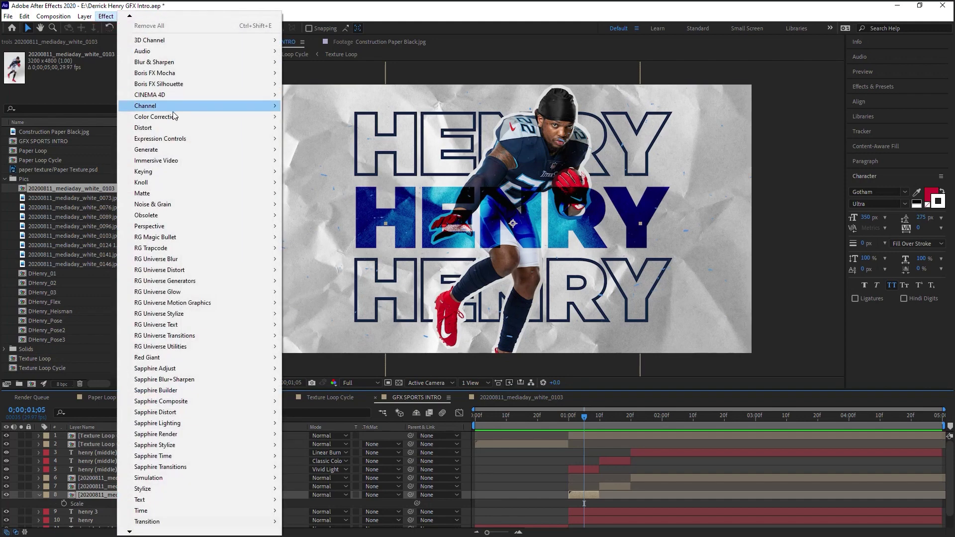
{"action": "mouse_move", "coordinate": [207, 118]}
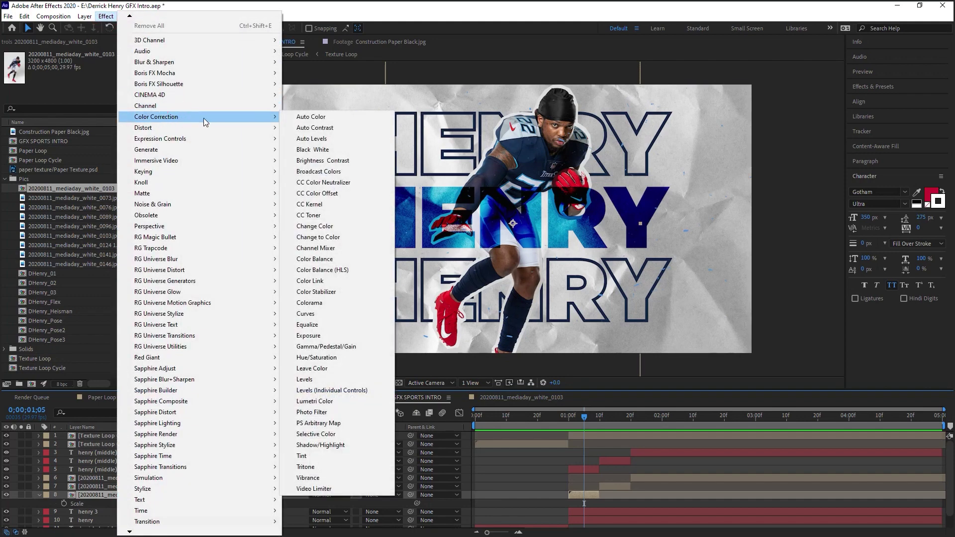
{"action": "left_click", "coordinate": [325, 469]}
- Copy the team red hex C8102E from the colour page into Tritone's Midtones
{"action": "key", "text": "alt+Tab"}
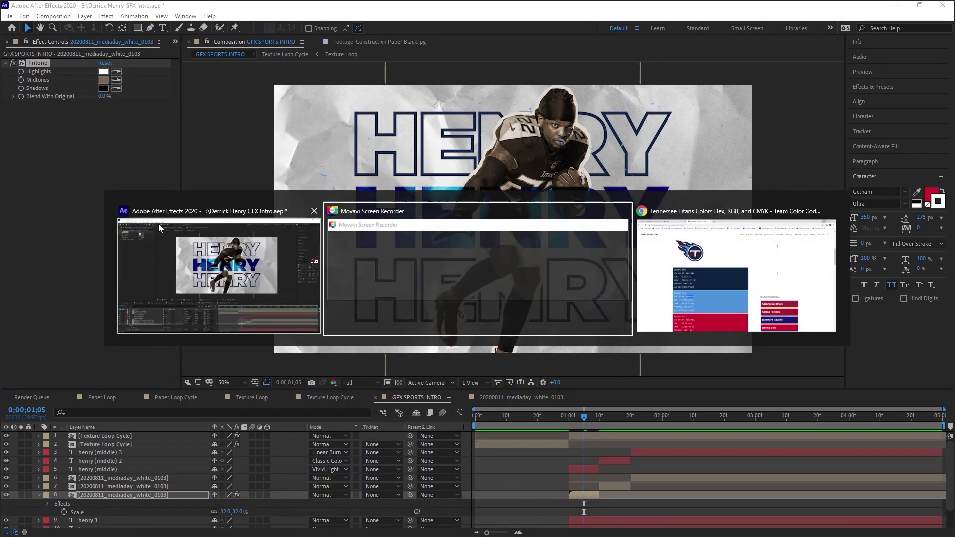
{"action": "key", "text": "alt+Tab"}
{"action": "left_click_drag", "start_coordinate": [242, 479], "coordinate": [277, 480]}
{"action": "key", "text": "ctrl+c"}
{"action": "key", "text": "alt+Tab"}
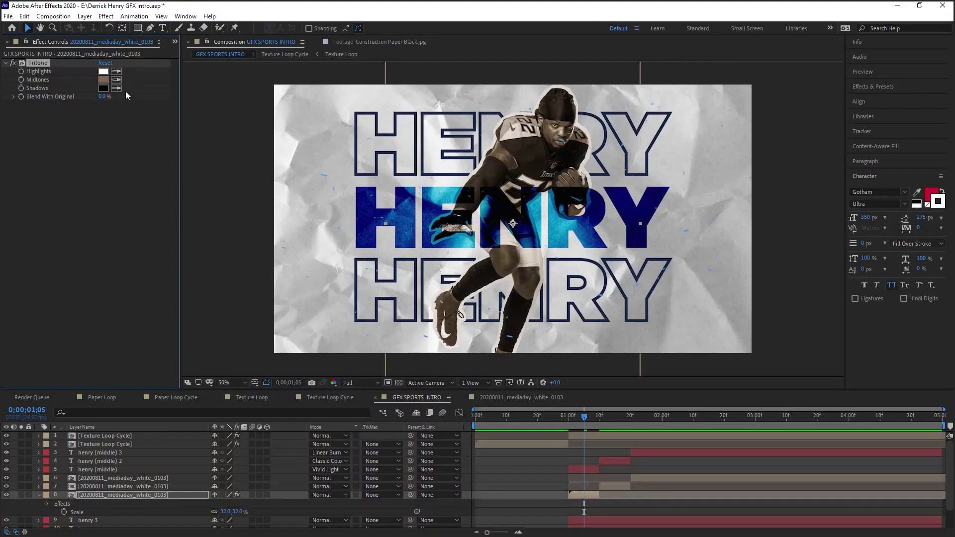
{"action": "left_click", "coordinate": [103, 79]}
{"action": "key", "text": "ctrl+v"}
{"action": "left_click", "coordinate": [685, 359]}
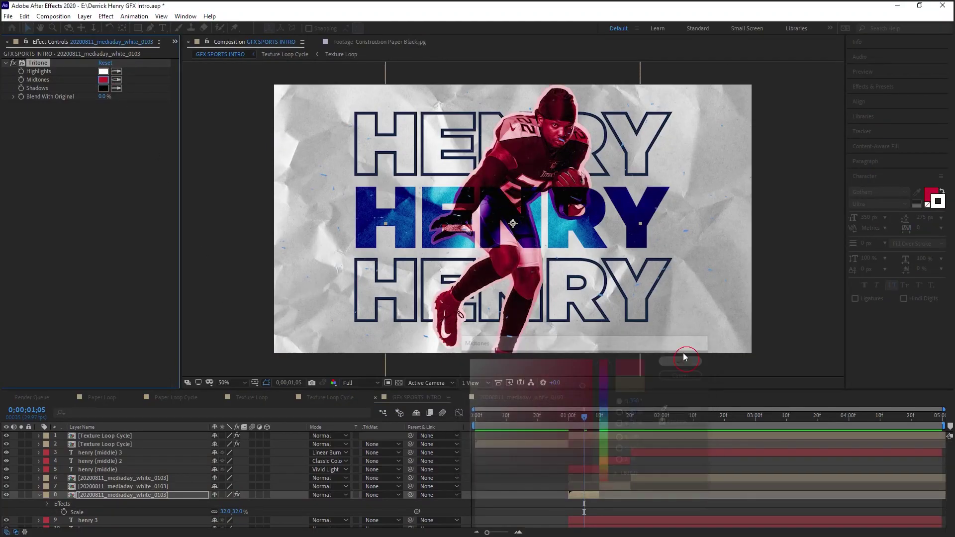
- Brighten the red Midtones colour of the Tritone effect
{"action": "left_click", "coordinate": [103, 79]}
{"action": "left_click_drag", "start_coordinate": [580, 382], "coordinate": [565, 360]}
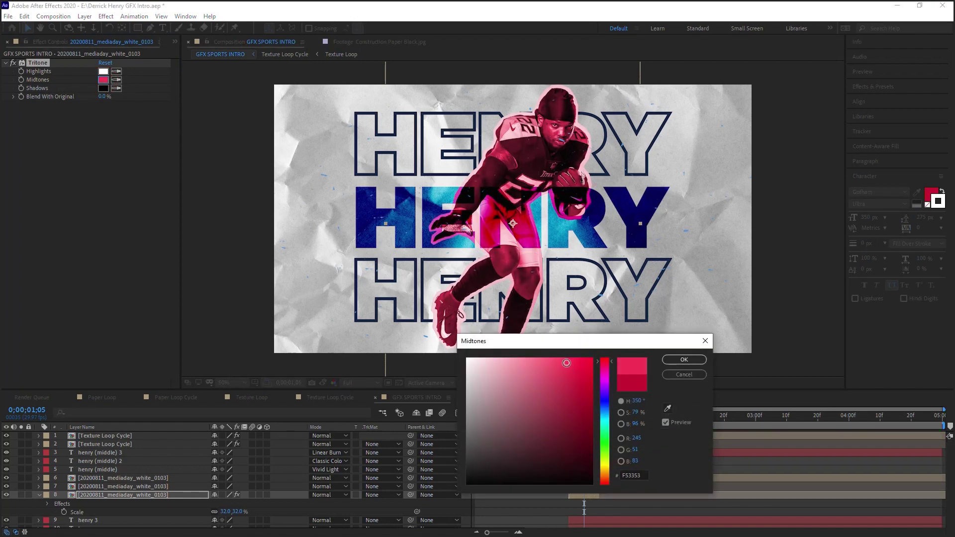
{"action": "left_click", "coordinate": [684, 359]}
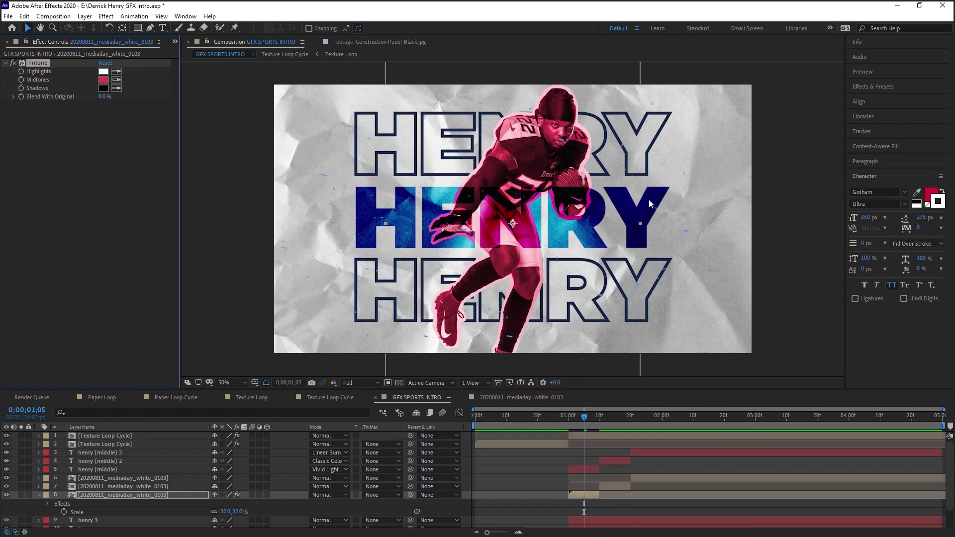
{"action": "left_click", "coordinate": [125, 469]}
- Change the henry (middle) text layer's blend mode to Hard Light
{"action": "left_click", "coordinate": [332, 469]}
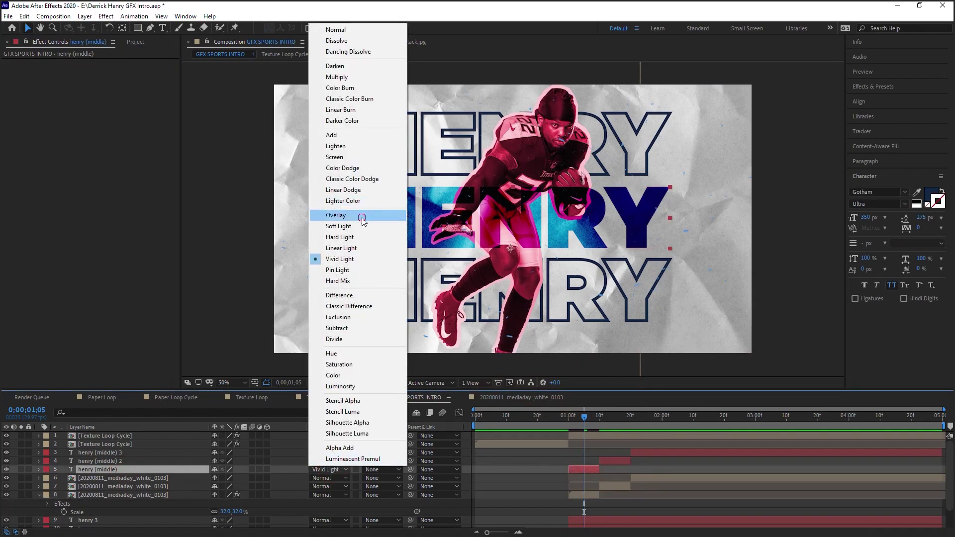
{"action": "left_click", "coordinate": [361, 220]}
{"action": "key", "text": "shift+equal"}
{"action": "key", "text": "shift+equal"}
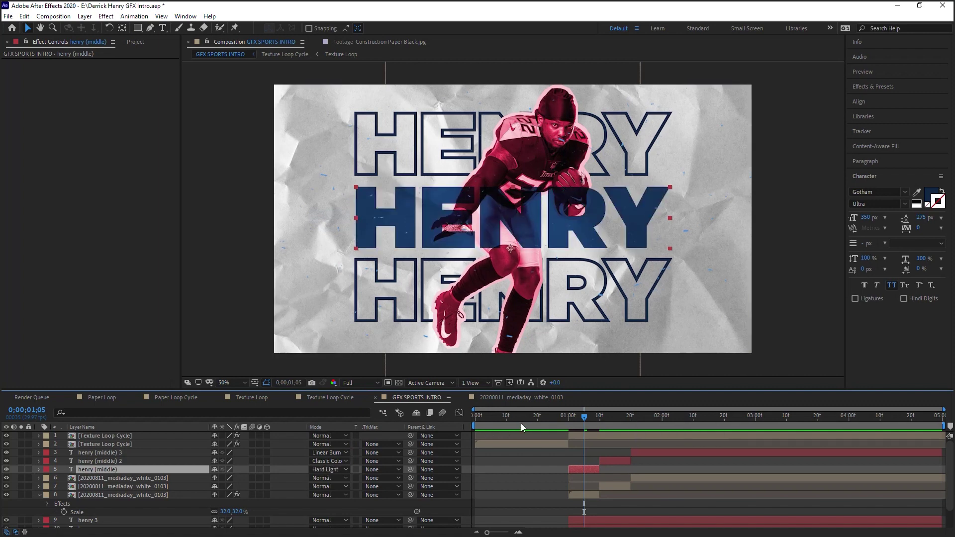
{"action": "left_click", "coordinate": [335, 470]}
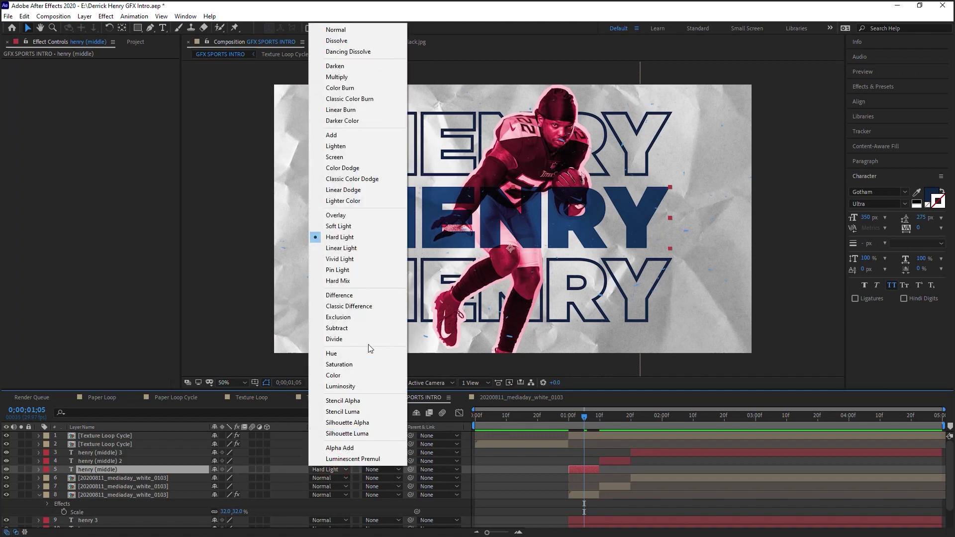
{"action": "left_click", "coordinate": [139, 471]}
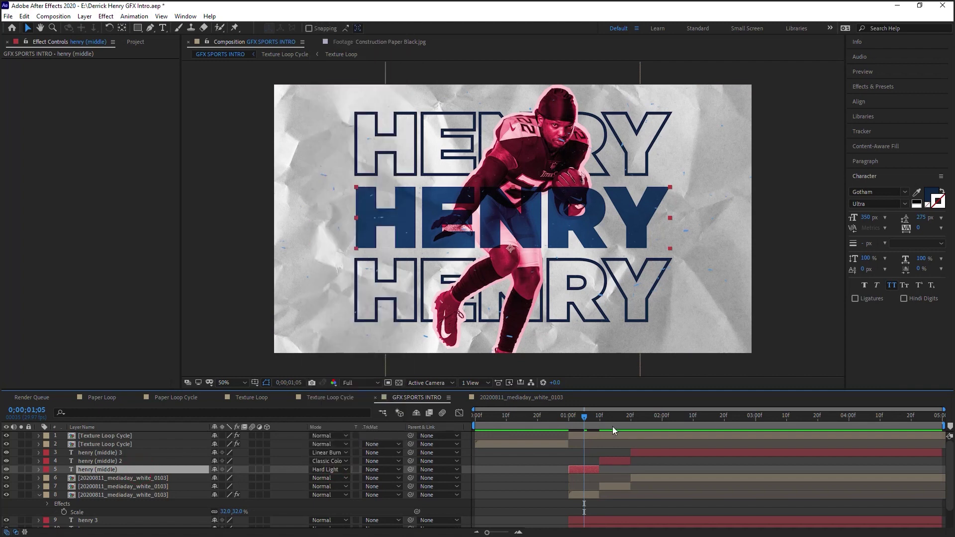
- Copy the Tritone effect and paste it onto the middle player cutout clip at 1;14
{"action": "left_click", "coordinate": [151, 495]}
{"action": "left_click", "coordinate": [51, 64]}
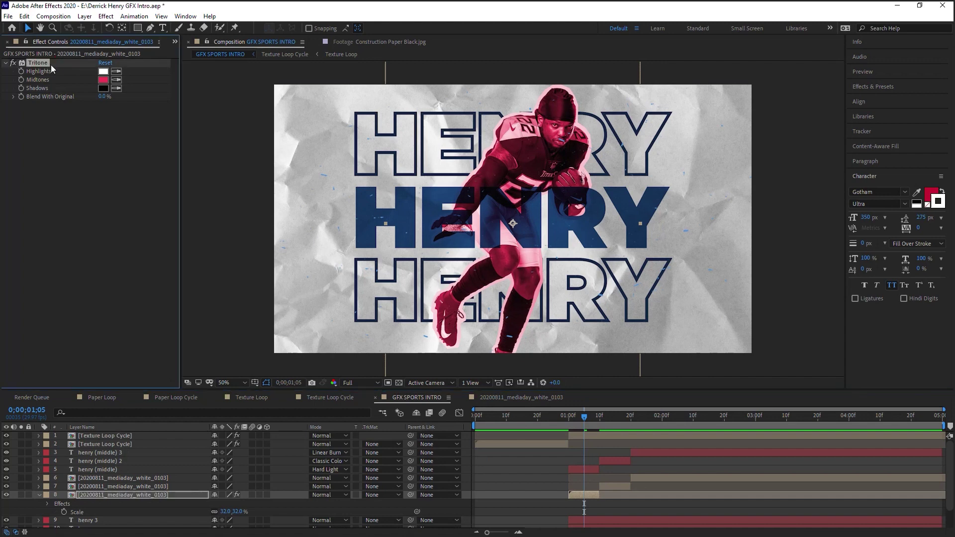
{"action": "left_click", "coordinate": [611, 420]}
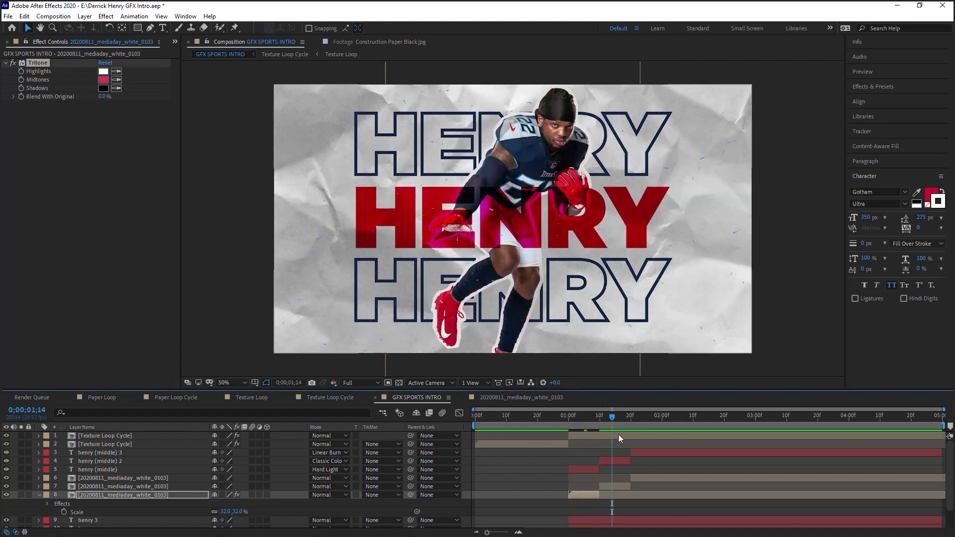
{"action": "left_click", "coordinate": [620, 486]}
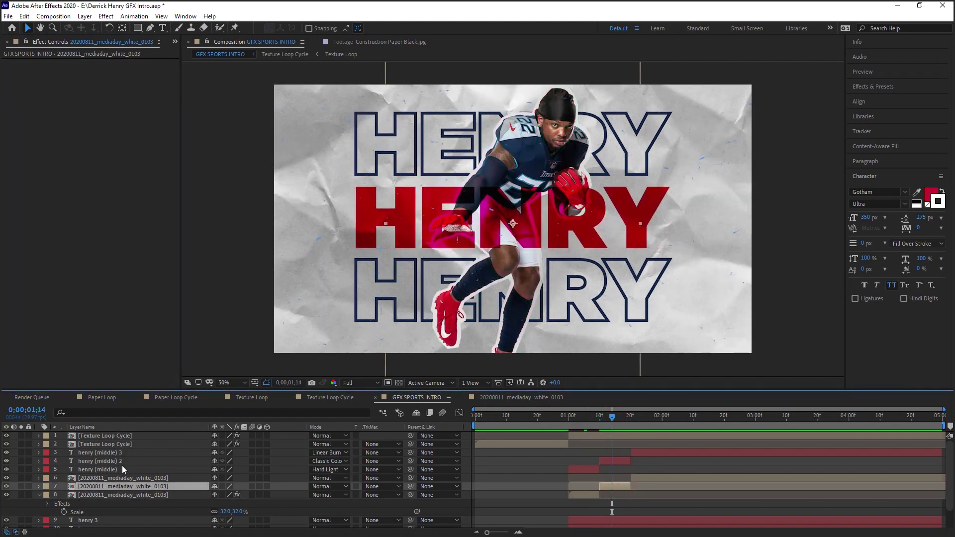
{"action": "key", "text": "ctrl+v"}
- Copy the Titans Blue hex #4B92DB from the team colours page
{"action": "key", "text": "alt+Tab"}
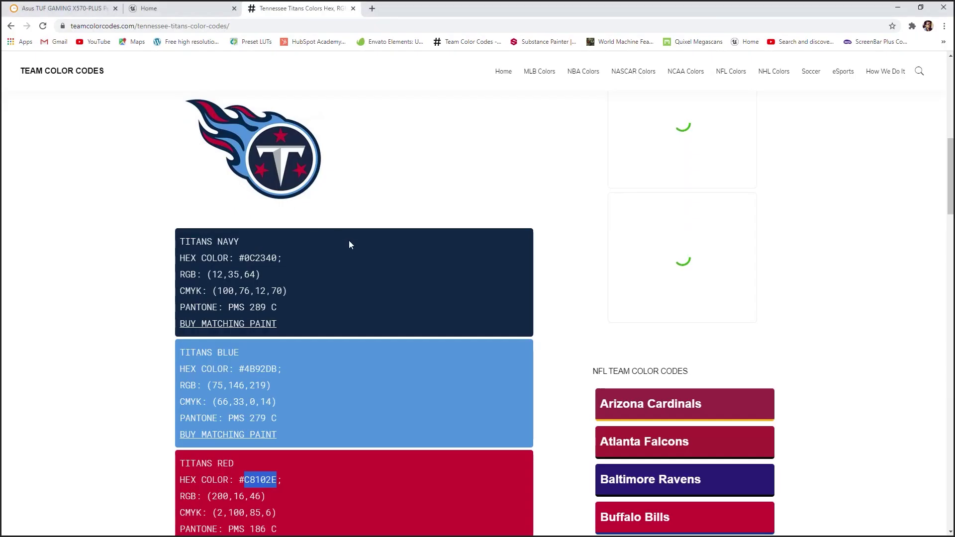
{"action": "left_click_drag", "start_coordinate": [240, 369], "coordinate": [276, 369]}
{"action": "key", "text": "ctrl+c"}
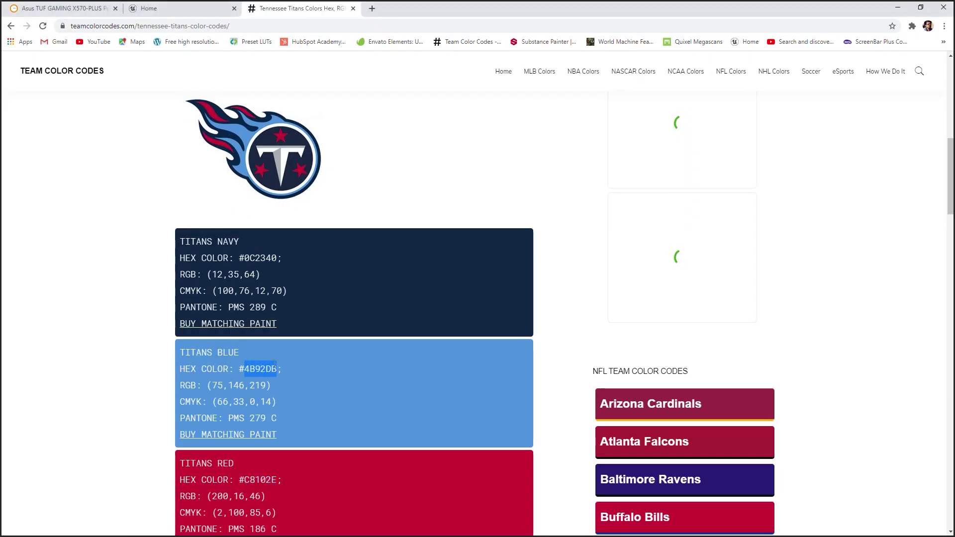
{"action": "key", "text": "alt+Tab"}
- Set the second cutout's Tritone Midtones to Titans blue 4B92DB, then brighten it
{"action": "left_click", "coordinate": [103, 80]}
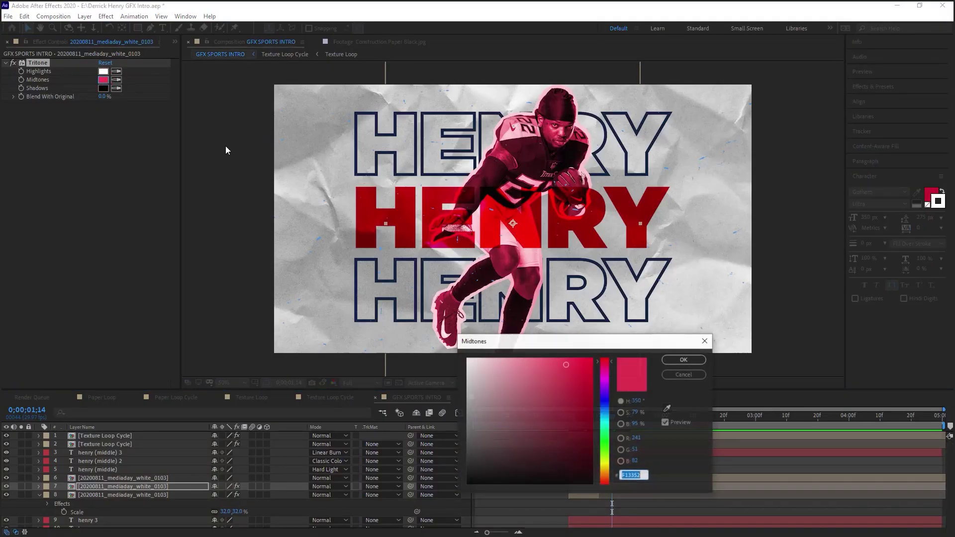
{"action": "key", "text": "ctrl+v"}
{"action": "left_click", "coordinate": [685, 361]}
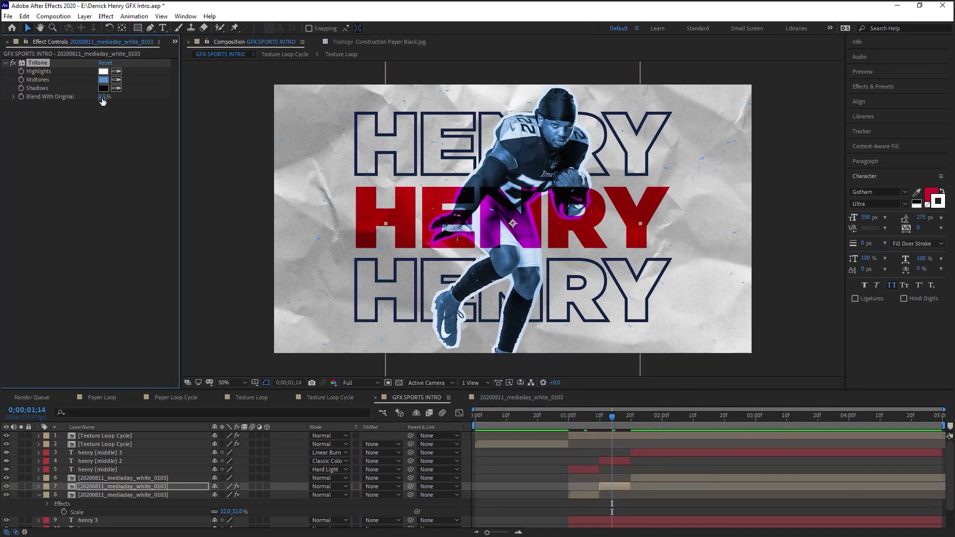
{"action": "left_click", "coordinate": [103, 81]}
{"action": "mouse_move", "coordinate": [550, 374]}
{"action": "left_mouse_down"}
{"action": "mouse_move", "coordinate": [541, 357]}
{"action": "mouse_move", "coordinate": [575, 364]}
{"action": "mouse_move", "coordinate": [547, 360]}
{"action": "mouse_move", "coordinate": [562, 359]}
{"action": "left_mouse_up"}
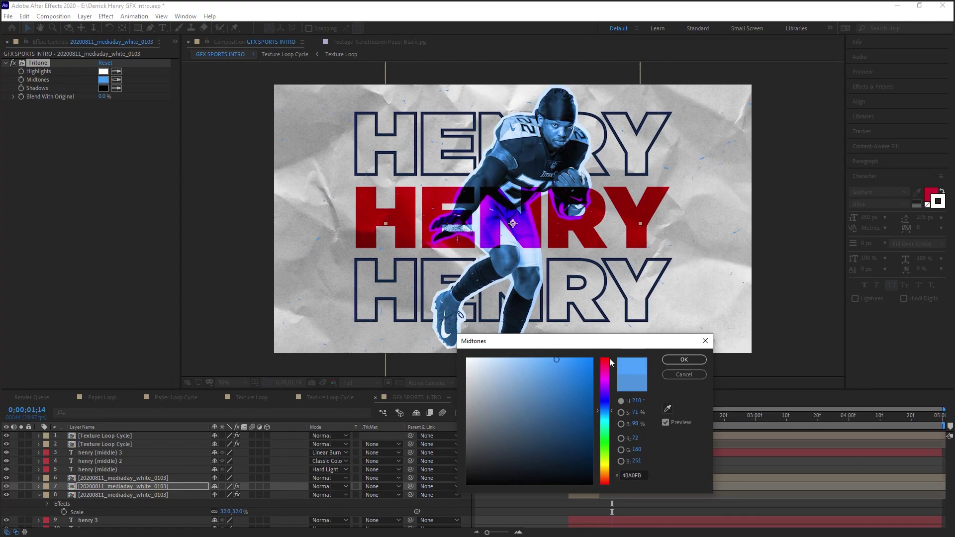
{"action": "left_click", "coordinate": [684, 360]}
- Scrub and play the timeline to compare the tints, ending on the henry (middle) 3 layer
{"action": "left_click_drag", "start_coordinate": [583, 419], "coordinate": [645, 421]}
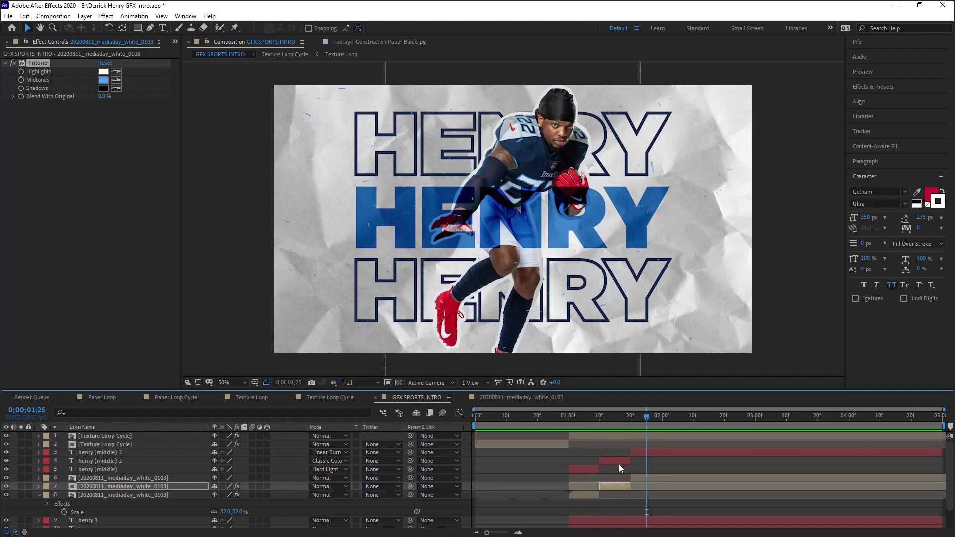
{"action": "left_click_drag", "start_coordinate": [649, 422], "coordinate": [584, 422]}
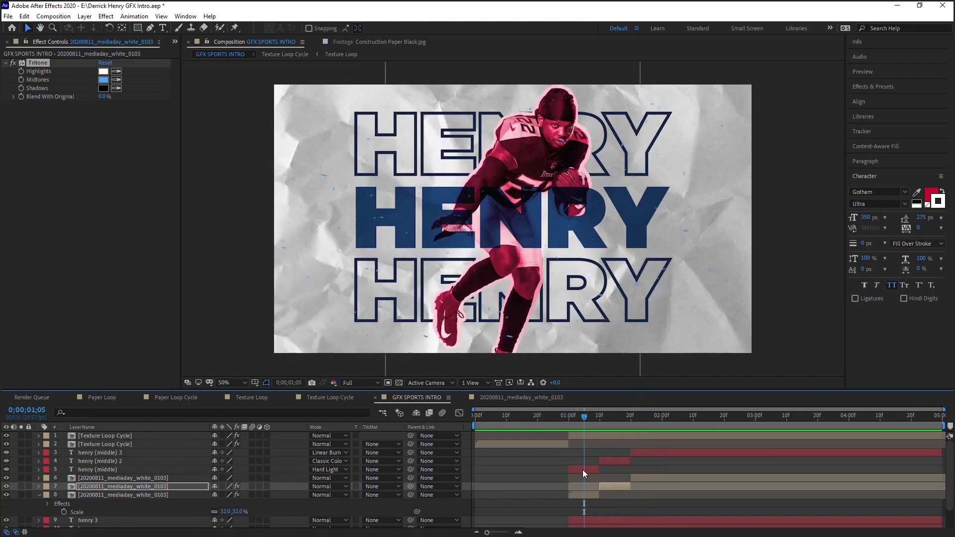
{"action": "key", "text": "ctrl+Down"}
{"action": "left_click", "coordinate": [44, 65]}
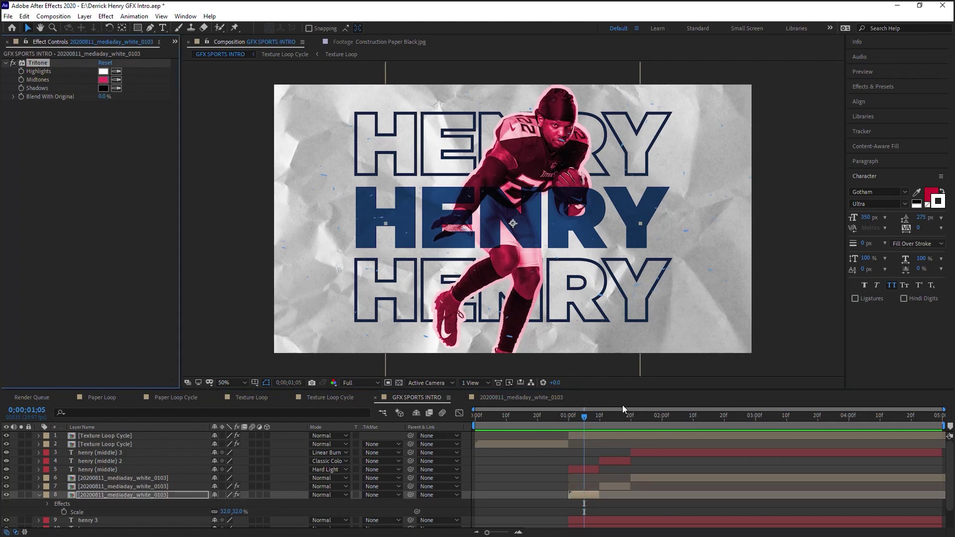
{"action": "left_click", "coordinate": [644, 424]}
{"action": "left_click", "coordinate": [650, 477]}
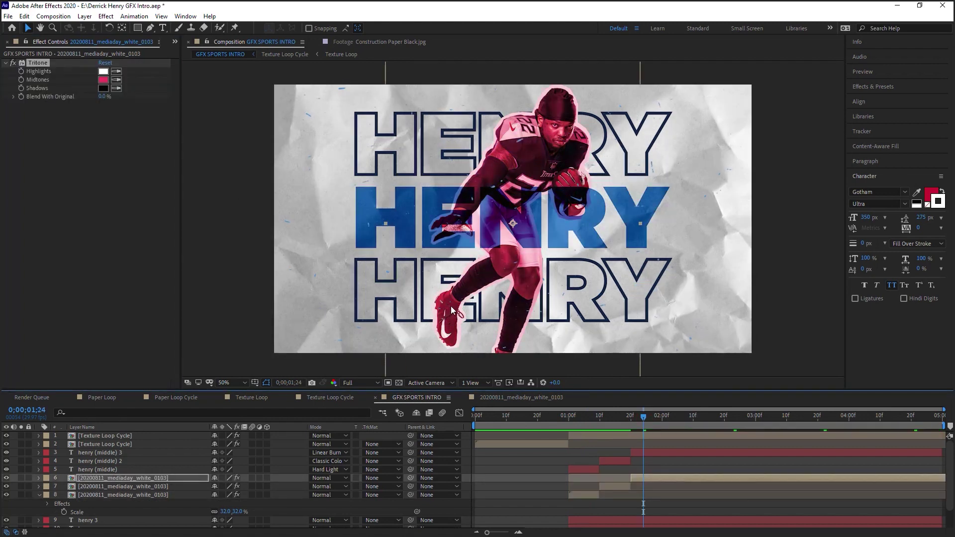
{"action": "key", "text": "space"}
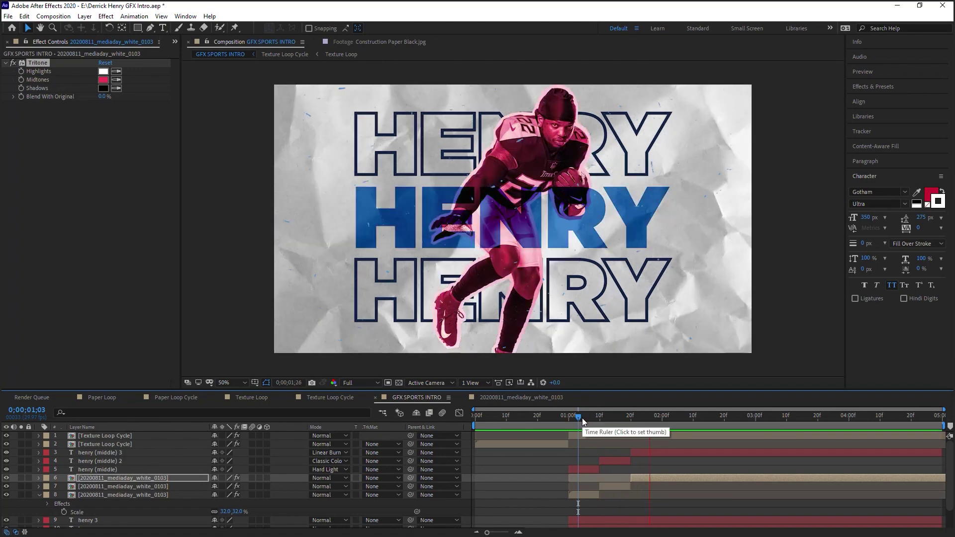
{"action": "left_click", "coordinate": [653, 424]}
{"action": "left_click", "coordinate": [649, 453]}
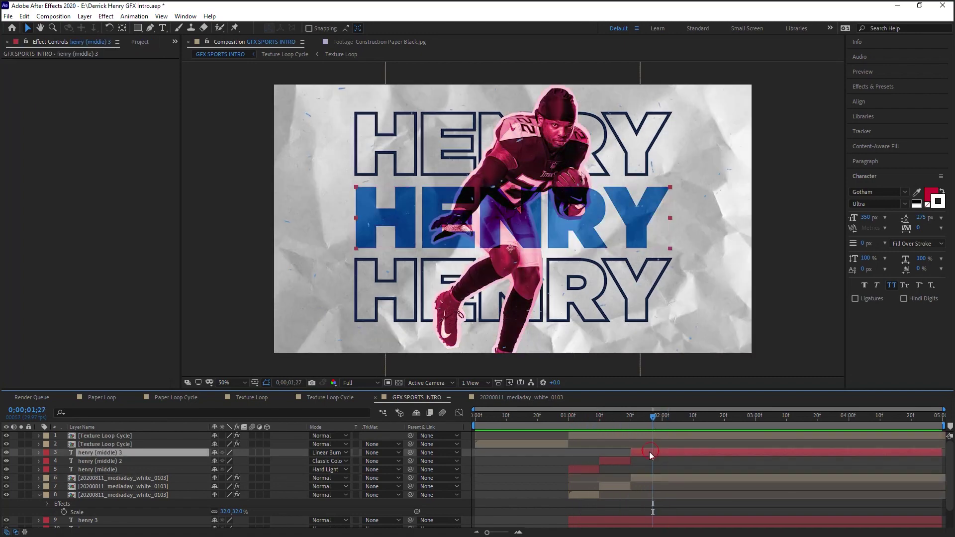
- Cycle henry (middle) 3 through several blend modes, undoing an accidental text move
{"action": "left_click", "coordinate": [329, 451]}
{"action": "left_click", "coordinate": [332, 13]}
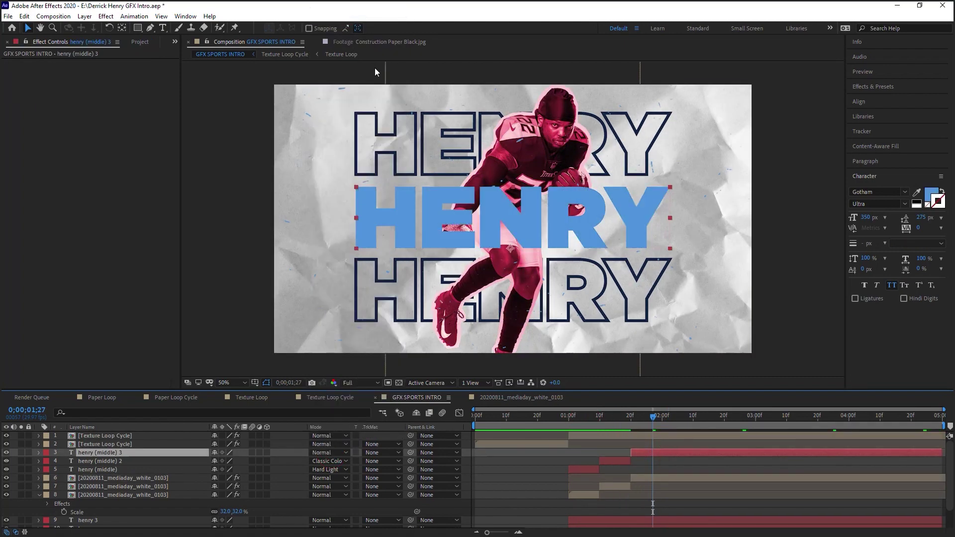
{"action": "key", "text": "shift+minus"}
{"action": "key", "text": "shift+minus"}
{"action": "key", "text": "shift+minus"}
{"action": "key", "text": "shift+minus"}
{"action": "key", "text": "shift+minus"}
{"action": "key", "text": "shift+minus"}
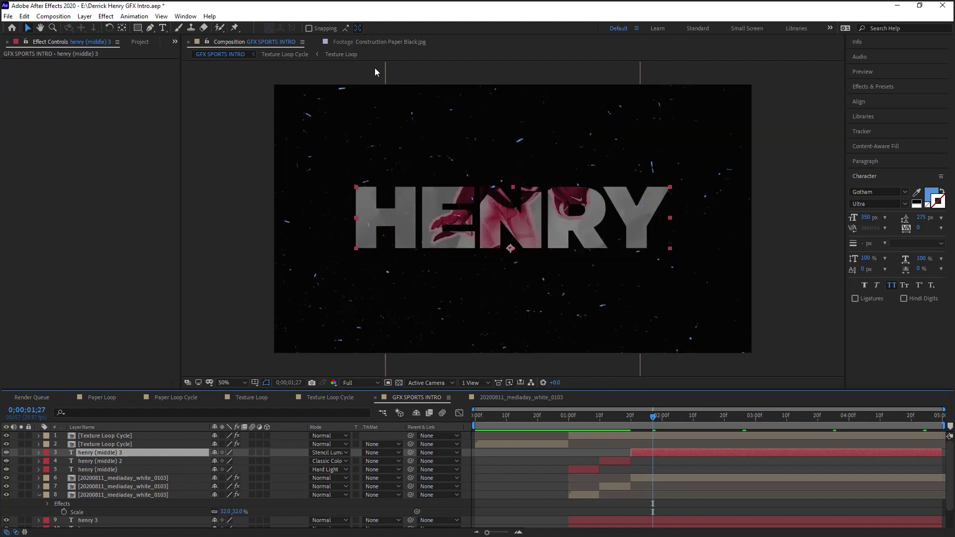
{"action": "key", "text": "shift+minus"}
{"action": "key", "text": "shift+equal"}
{"action": "key", "text": "shift+minus"}
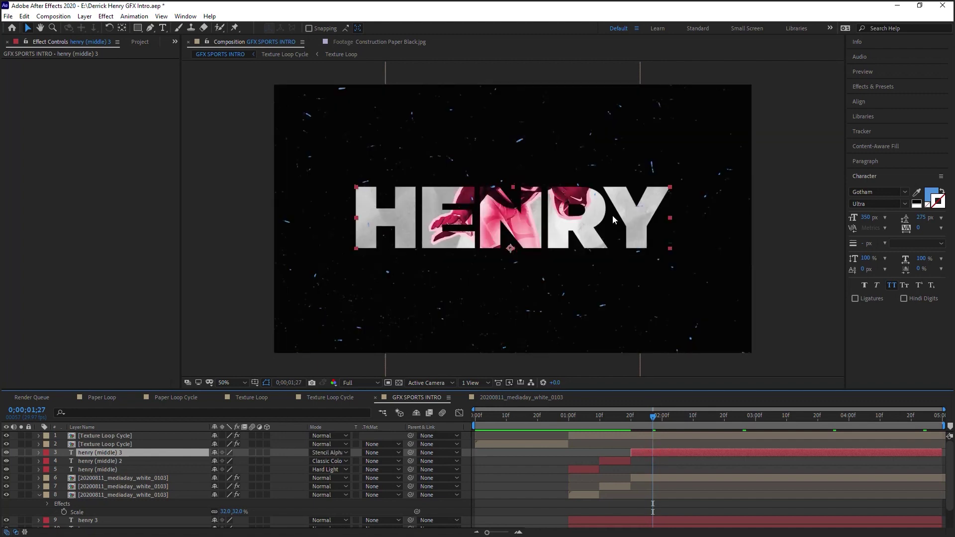
{"action": "left_click_drag", "start_coordinate": [613, 215], "coordinate": [611, 145]}
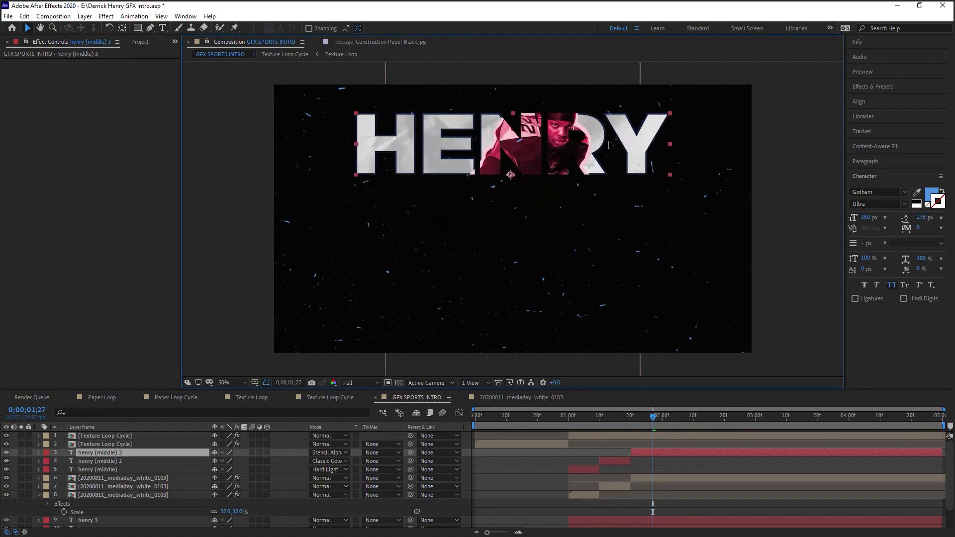
{"action": "key", "text": "ctrl+z"}
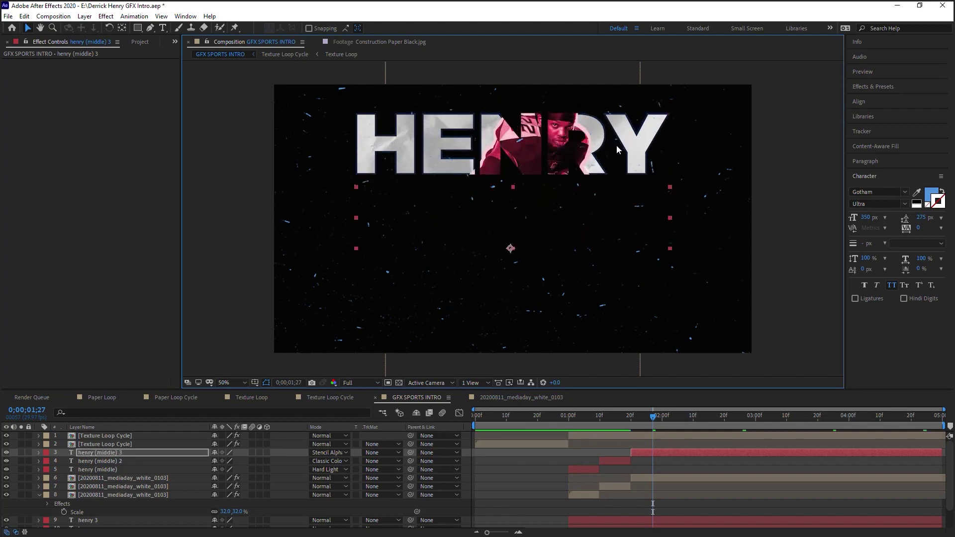
- Compare Normal, Overlay, Add and Color Dodge on henry (middle) 3, settling on Multiply
{"action": "left_click", "coordinate": [328, 452]}
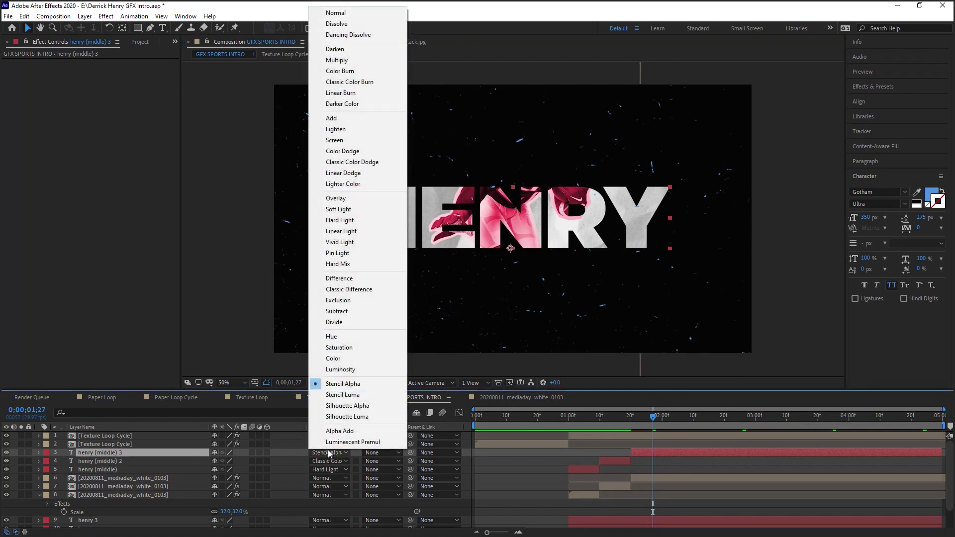
{"action": "left_click", "coordinate": [364, 13]}
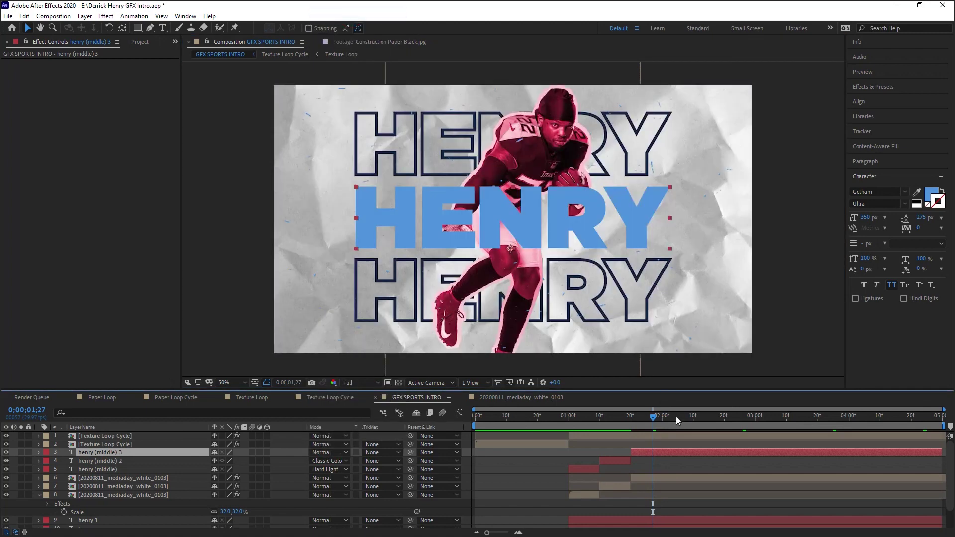
{"action": "left_click", "coordinate": [346, 449]}
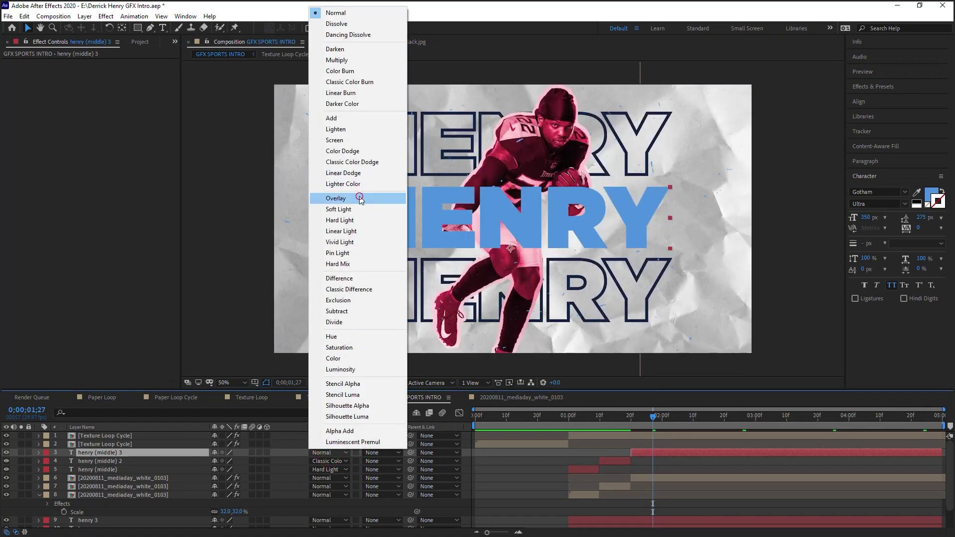
{"action": "left_click", "coordinate": [348, 199]}
{"action": "left_click", "coordinate": [329, 454]}
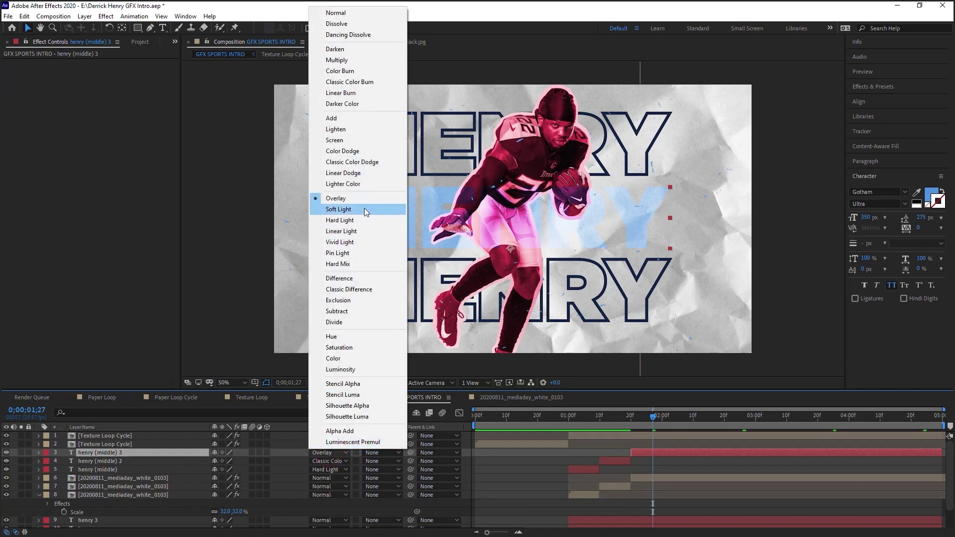
{"action": "left_click", "coordinate": [342, 119]}
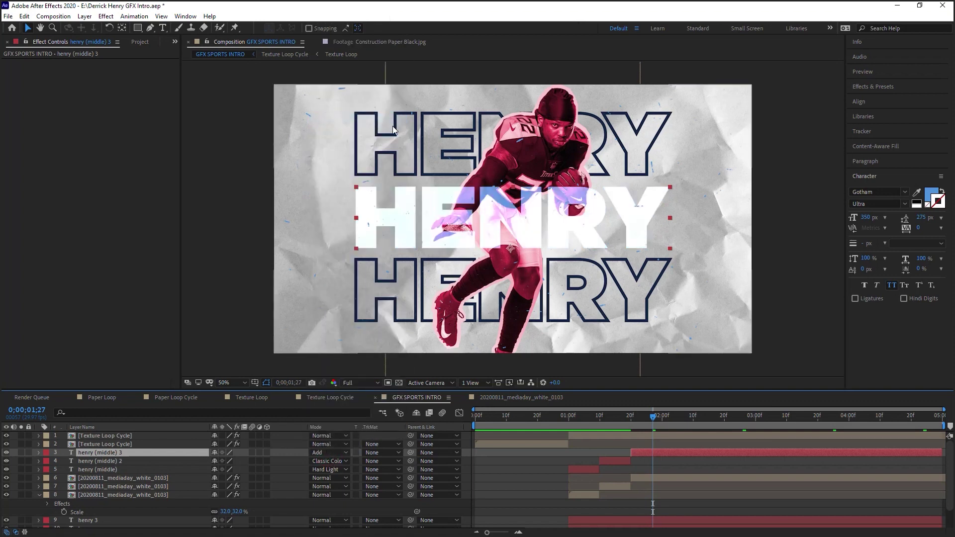
{"action": "key", "text": "shift+equal"}
{"action": "key", "text": "shift+equal"}
{"action": "key", "text": "shift+equal"}
{"action": "key", "text": "shift+equal"}
{"action": "key", "text": "shift+equal"}
{"action": "key", "text": "shift+equal"}
{"action": "key", "text": "shift+equal"}
{"action": "key", "text": "shift+equal"}
{"action": "key", "text": "shift+equal"}
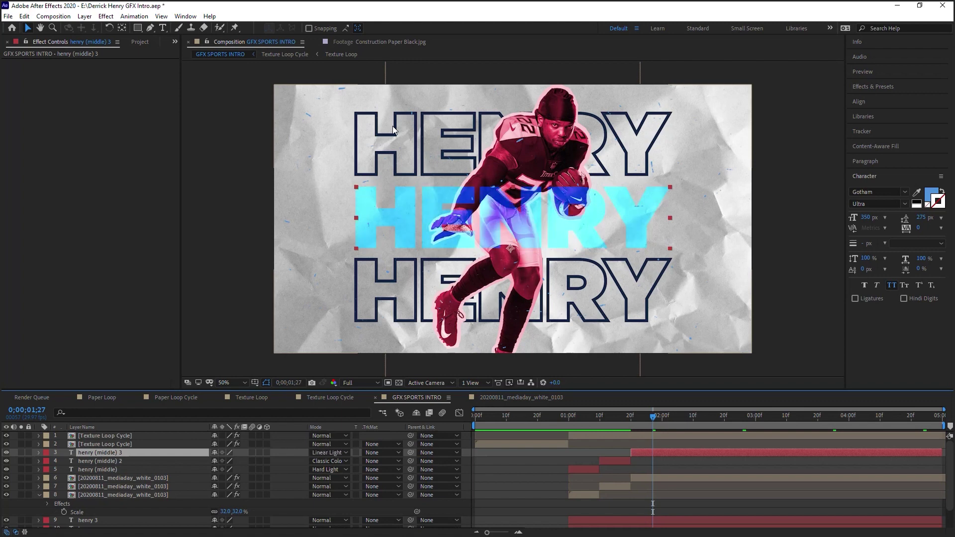
{"action": "left_click", "coordinate": [327, 453]}
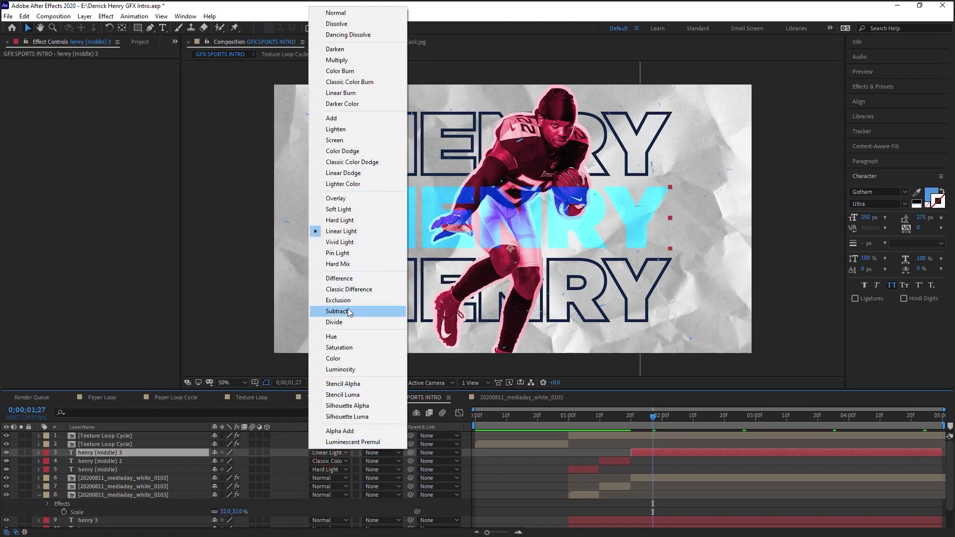
{"action": "left_click", "coordinate": [359, 61]}
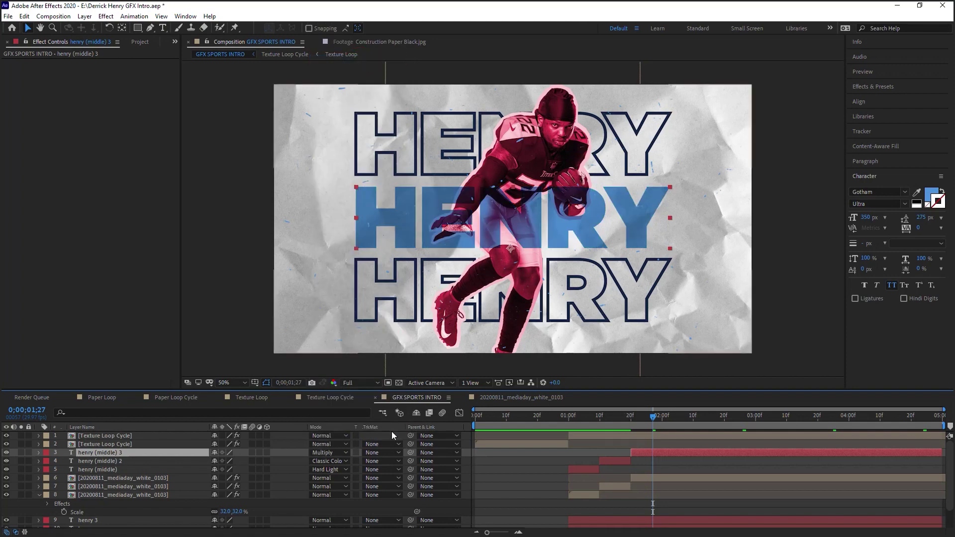
- Preview from 1;01 to 1;05 and select player cutout layer 8
{"action": "left_click", "coordinate": [573, 415]}
{"action": "key", "text": "space"}
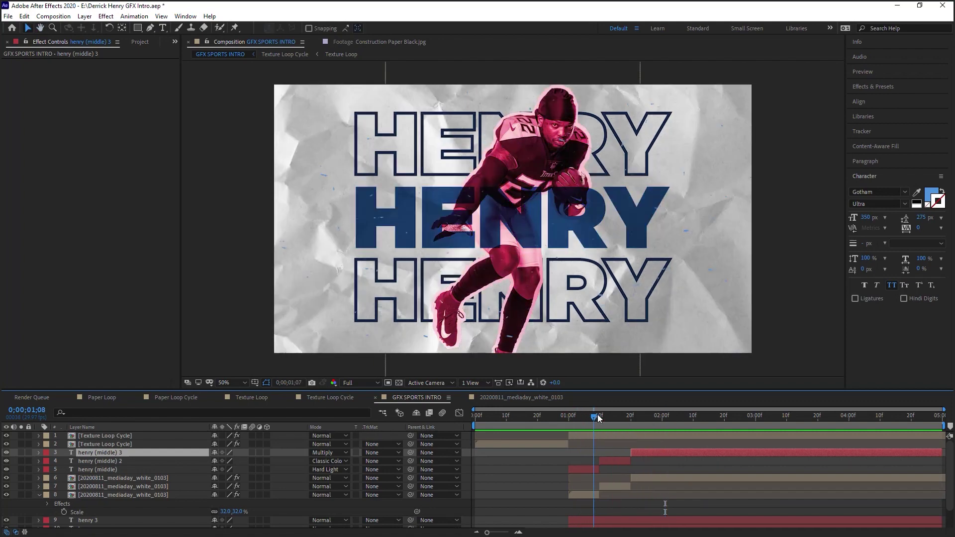
{"action": "left_click_drag", "start_coordinate": [592, 416], "coordinate": [585, 423]}
{"action": "left_click", "coordinate": [588, 492]}
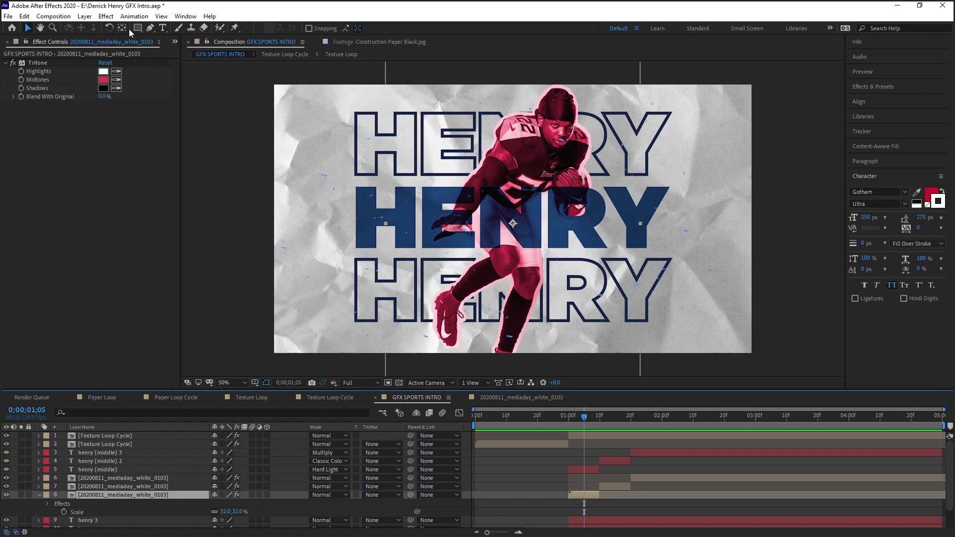
- Add a Perspective > Drop Shadow to the player cutout and raise its Distance to 35
{"action": "left_click", "coordinate": [106, 17]}
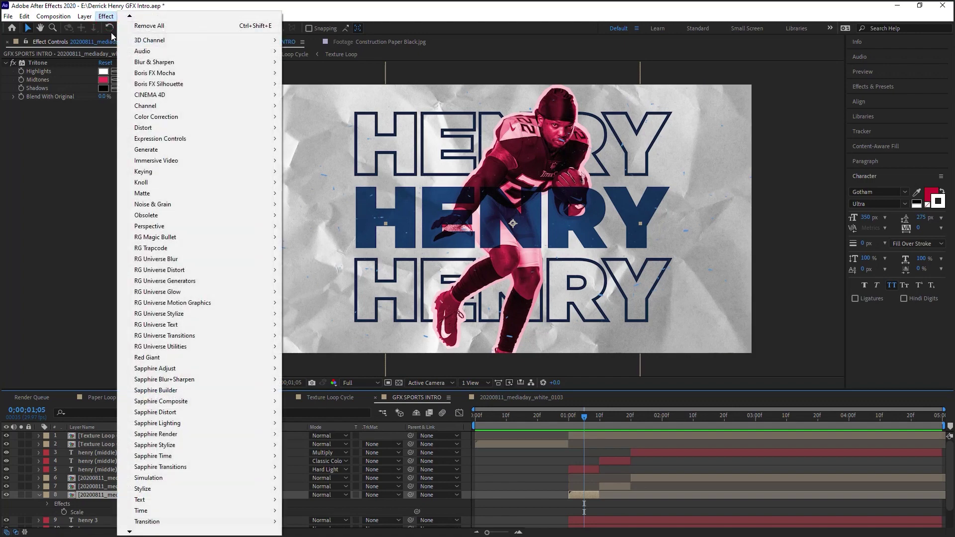
{"action": "mouse_move", "coordinate": [142, 533]}
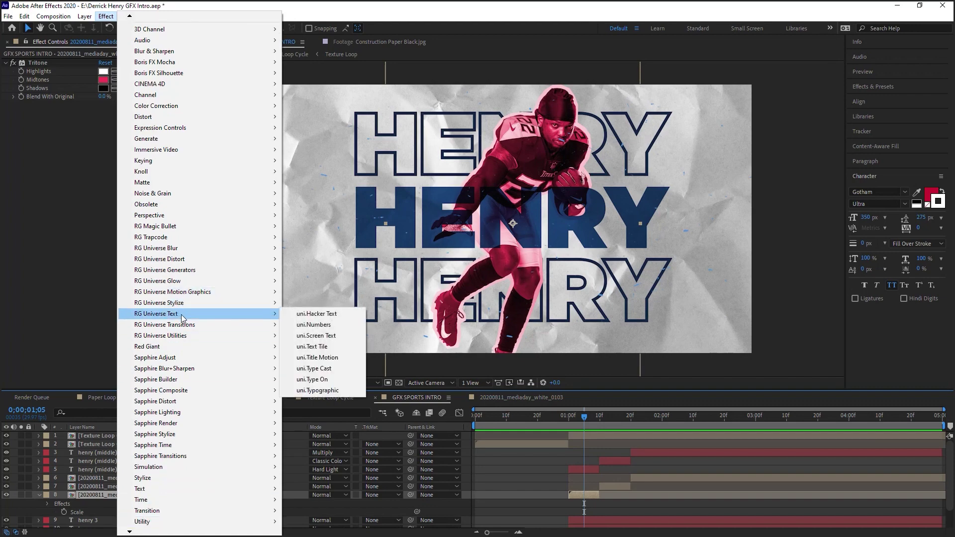
{"action": "mouse_move", "coordinate": [181, 315]}
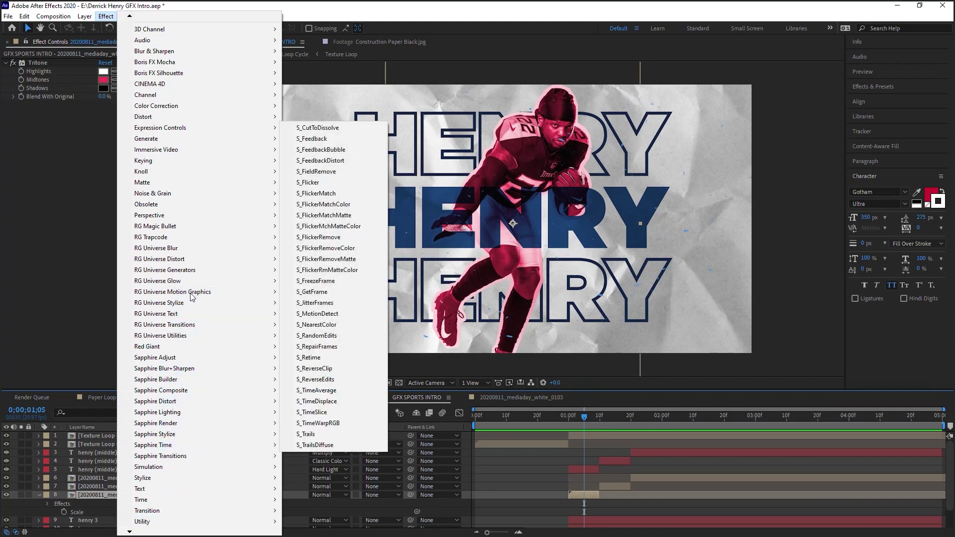
{"action": "mouse_move", "coordinate": [249, 219]}
{"action": "left_click", "coordinate": [324, 303]}
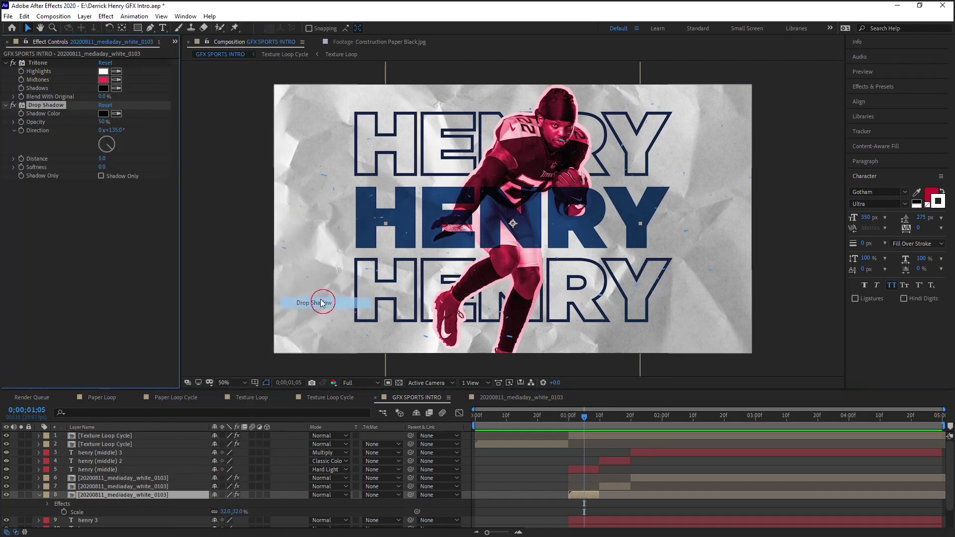
{"action": "left_click_drag", "start_coordinate": [102, 158], "coordinate": [116, 164]}
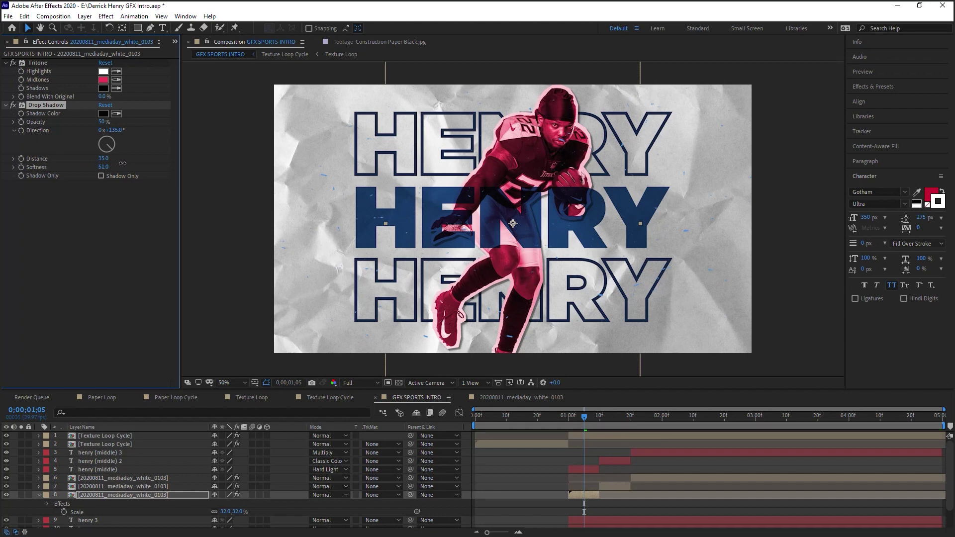
{"action": "left_click", "coordinate": [104, 167]}
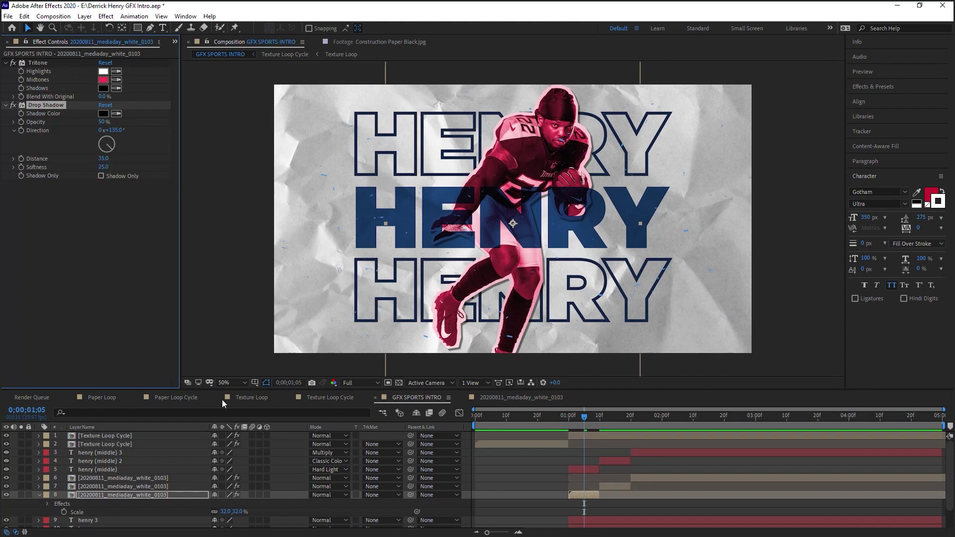
- Paste the Drop Shadow onto cutout layer 6 and check it at frames 01;01–01;05
{"action": "left_click", "coordinate": [125, 485]}
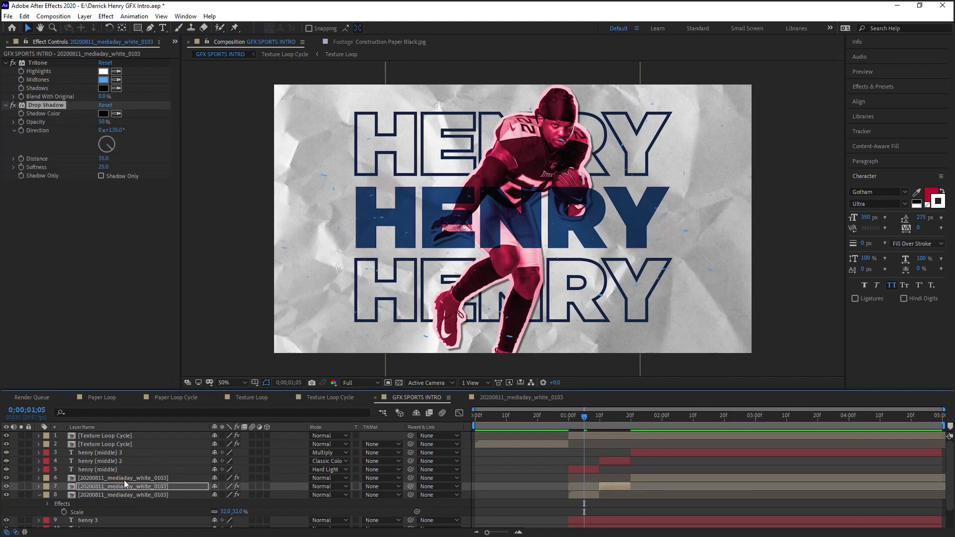
{"action": "left_click", "coordinate": [127, 478]}
{"action": "key", "text": "ctrl+alt+shift+e"}
{"action": "left_click", "coordinate": [572, 414]}
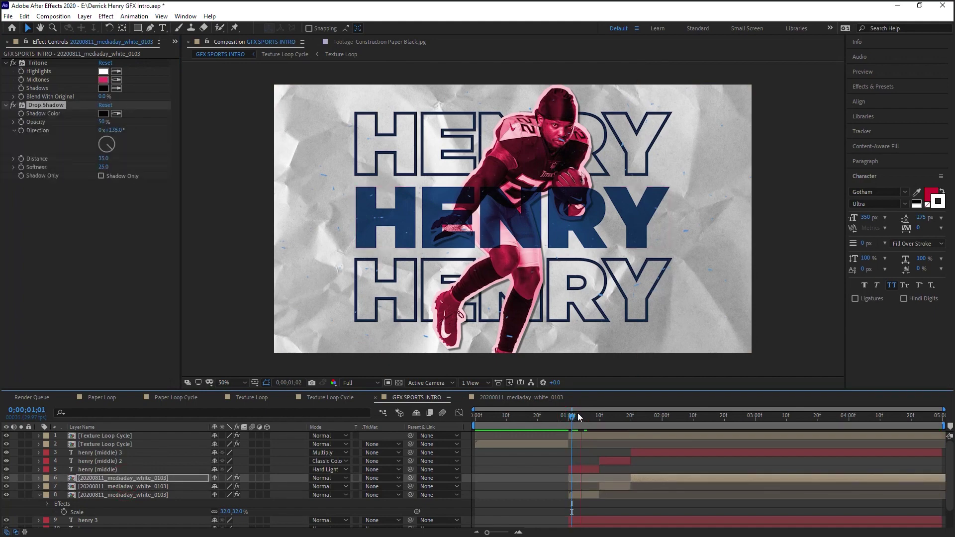
{"action": "left_click", "coordinate": [578, 413]}
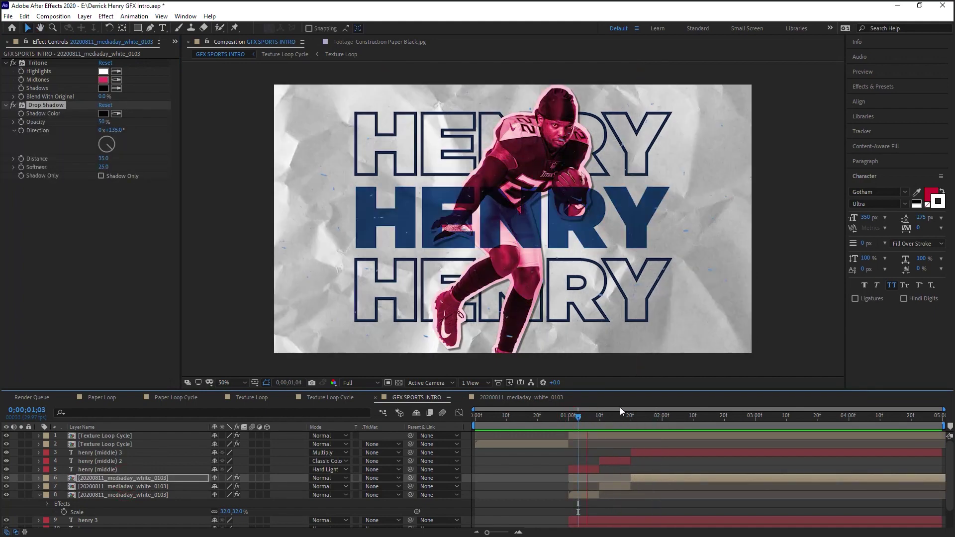
{"action": "left_click", "coordinate": [584, 417]}
- Step through frames 01;05 to 01;16 previewing the shadowed cutouts, then select henry (middle) 2
{"action": "left_click", "coordinate": [39, 495]}
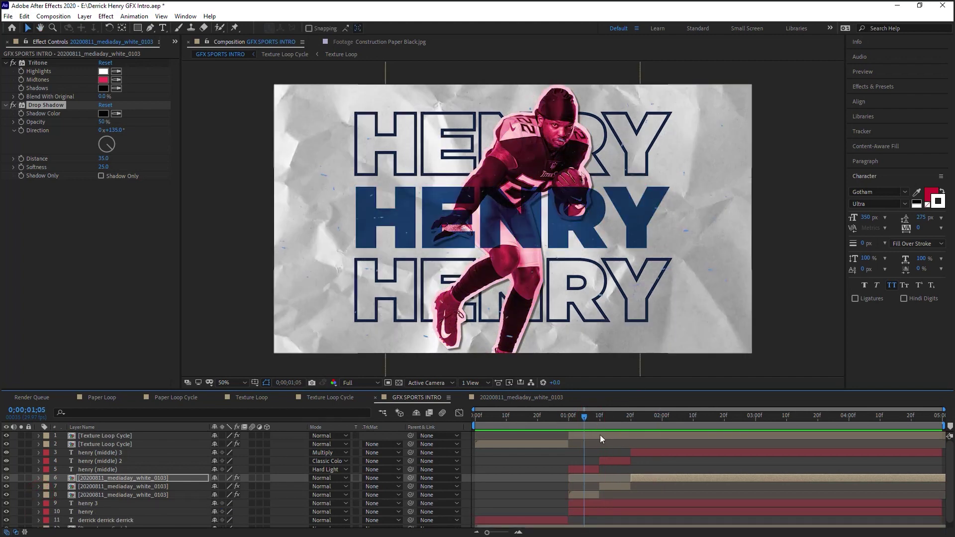
{"action": "left_click", "coordinate": [596, 419]}
{"action": "left_click", "coordinate": [607, 416]}
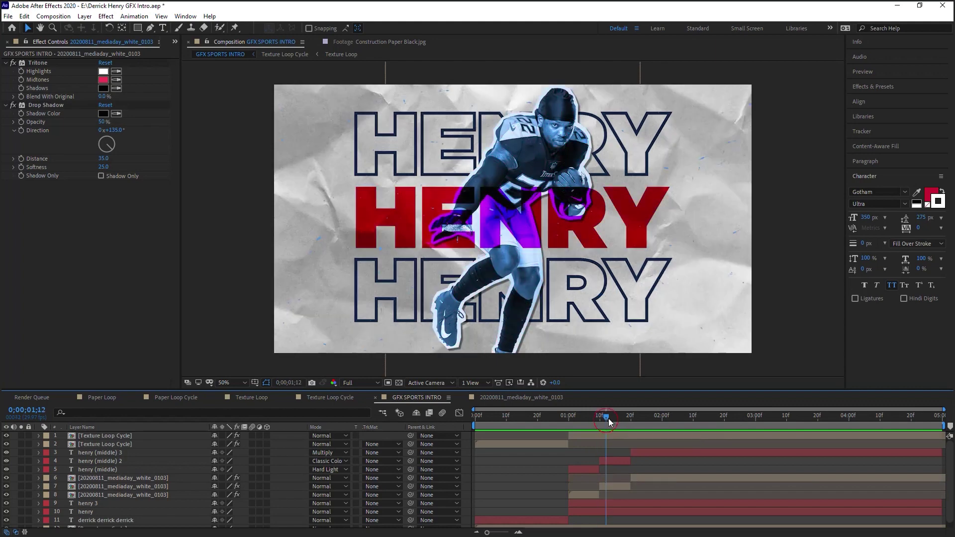
{"action": "left_click", "coordinate": [616, 416]}
{"action": "left_click", "coordinate": [582, 416]}
{"action": "left_click", "coordinate": [597, 417]}
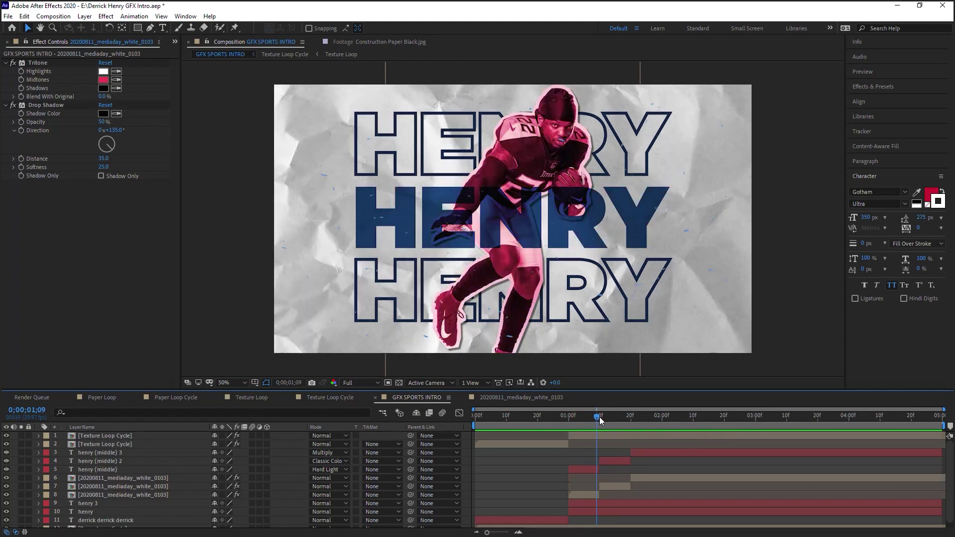
{"action": "left_click", "coordinate": [618, 416]}
{"action": "left_click", "coordinate": [622, 485]}
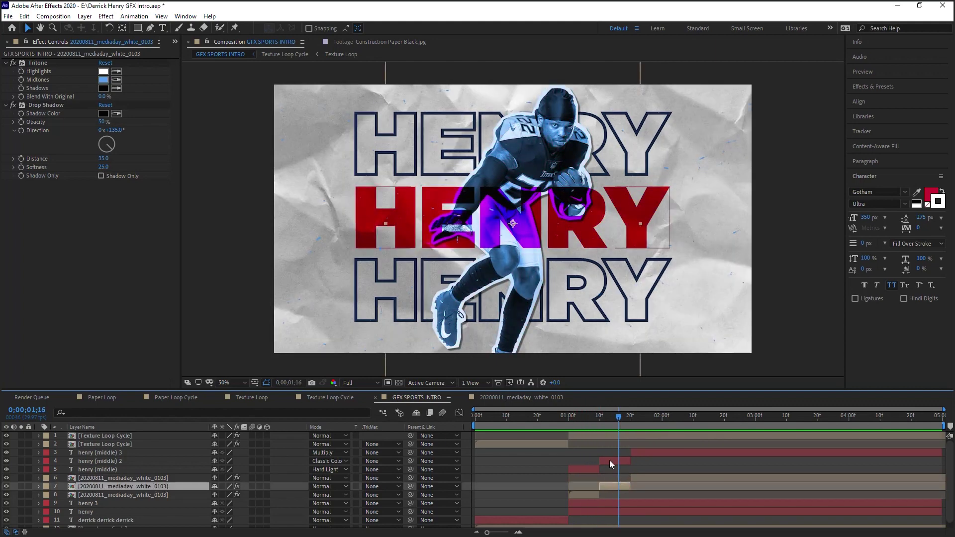
{"action": "left_click", "coordinate": [610, 461]}
{"action": "left_click", "coordinate": [332, 460]}
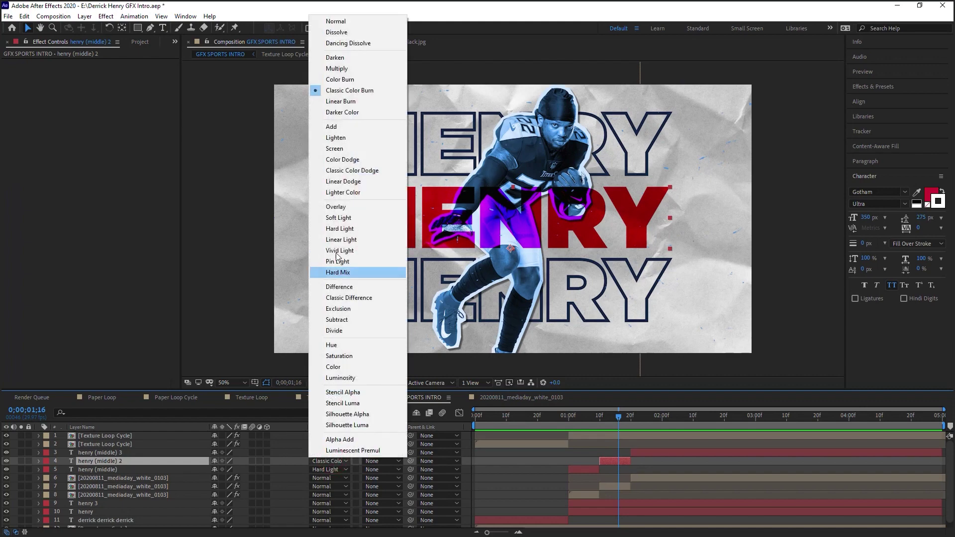
- Switch henry (middle) 2 from Color Burn to Darken, then preview playback and return to the start
{"action": "left_click", "coordinate": [348, 82]}
{"action": "key", "text": "shift+minus"}
{"action": "key", "text": "shift+minus"}
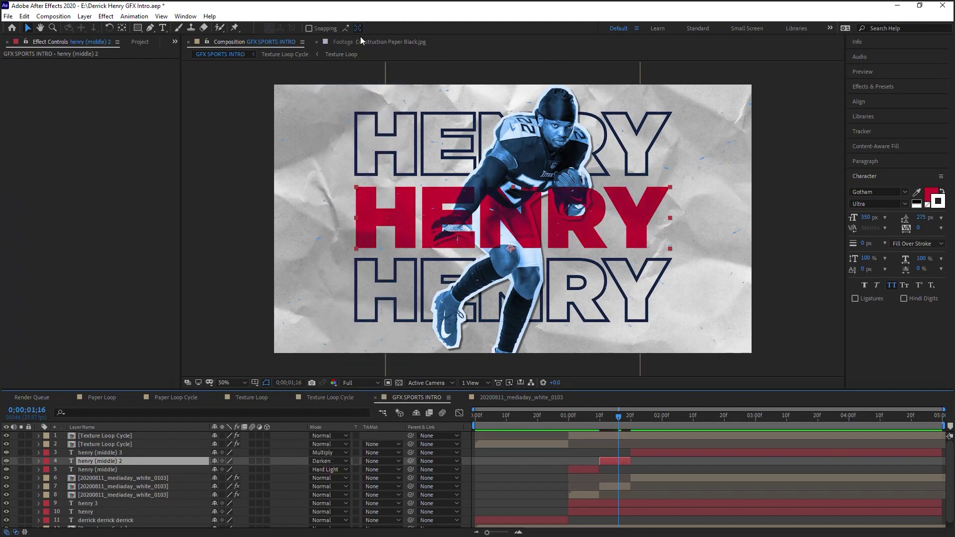
{"action": "left_click", "coordinate": [581, 419]}
{"action": "key", "text": "space"}
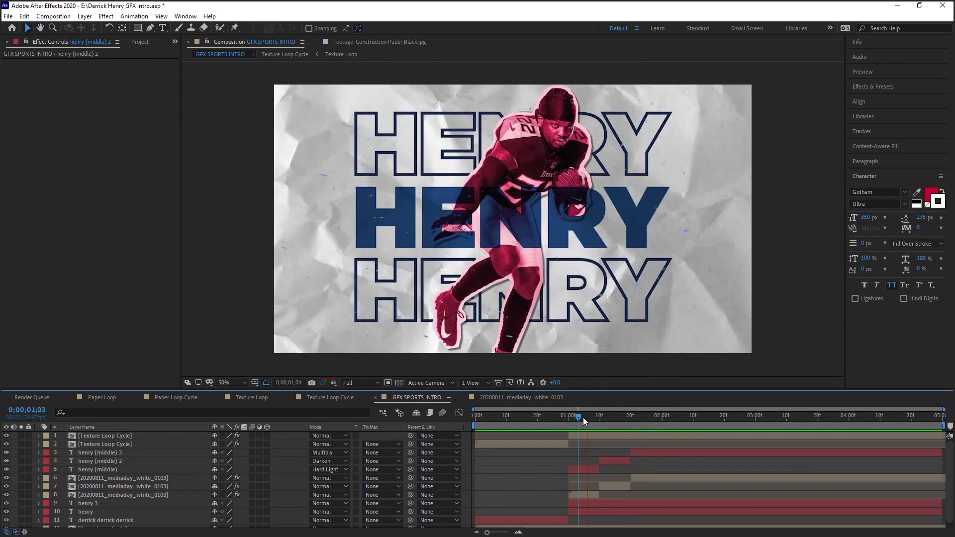
{"action": "left_click", "coordinate": [583, 419]}
{"action": "mouse_move", "coordinate": [581, 422]}
{"action": "left_mouse_down"}
{"action": "mouse_move", "coordinate": [670, 422]}
{"action": "mouse_move", "coordinate": [572, 422]}
{"action": "left_mouse_up"}
{"action": "key", "text": "Page_Up"}
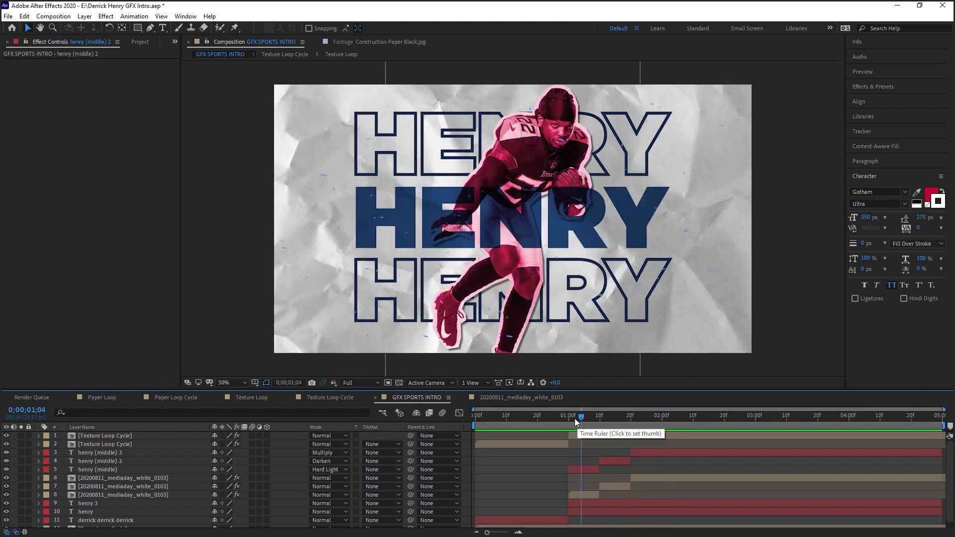
{"action": "key", "text": "space"}
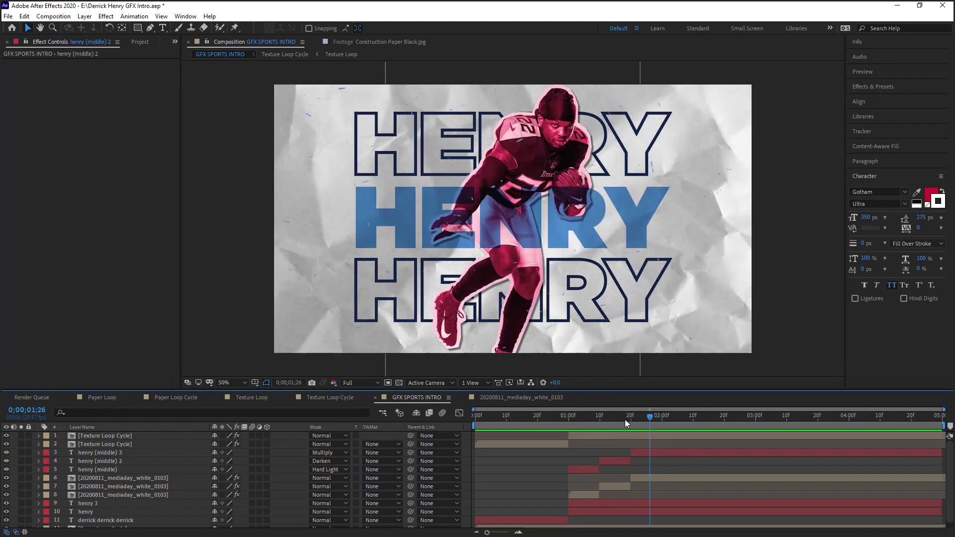
{"action": "left_click_drag", "start_coordinate": [625, 419], "coordinate": [471, 429]}
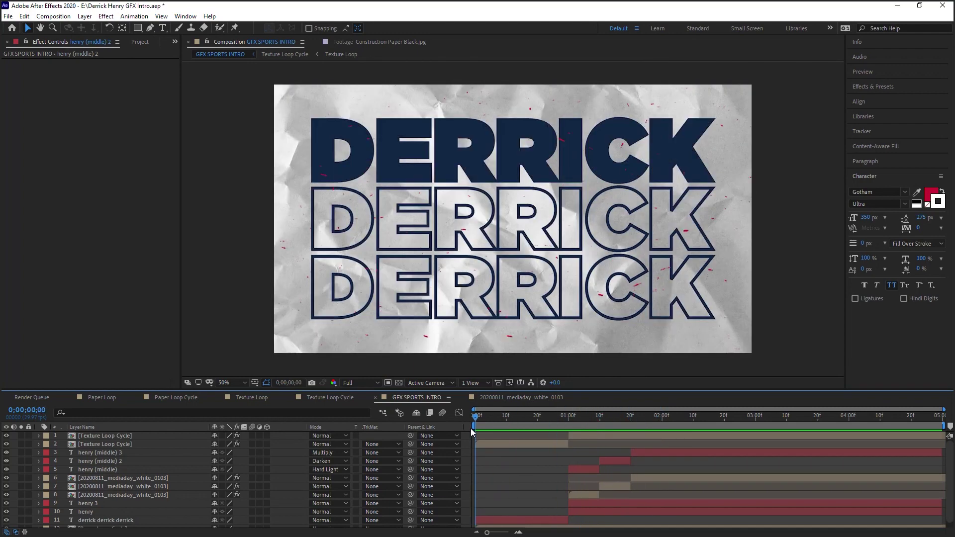
- Open the DHenry_01 composition from the Project panel
{"action": "left_click", "coordinate": [140, 42]}
{"action": "left_click", "coordinate": [50, 274]}
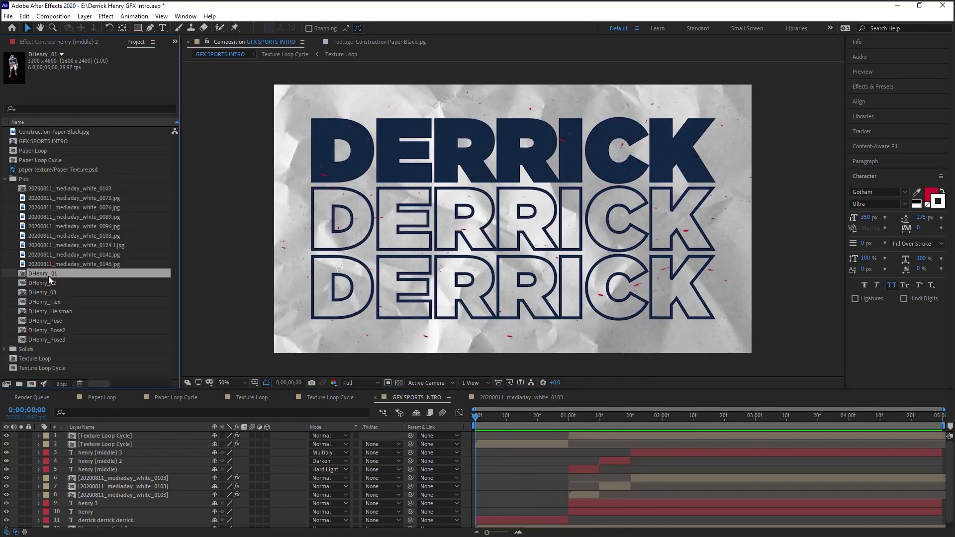
{"action": "double_click", "coordinate": [49, 276]}
{"action": "left_click_drag", "start_coordinate": [517, 245], "coordinate": [577, 237]}
{"action": "key", "text": "v"}
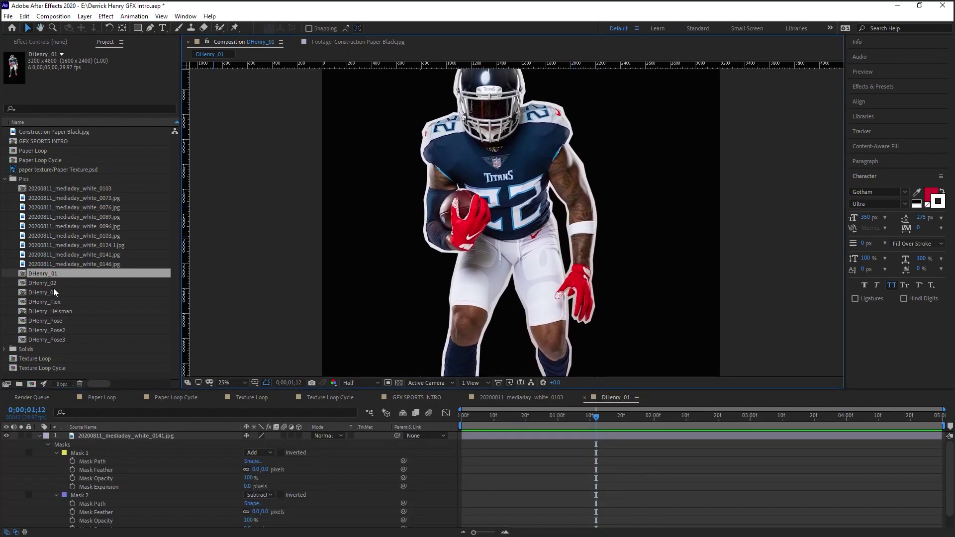
- Open DHenry_02 and DHenry_03 too, then bring up the 20200811_mediaday_white_0103 composition
{"action": "left_click", "coordinate": [47, 283]}
{"action": "double_click", "coordinate": [47, 283]}
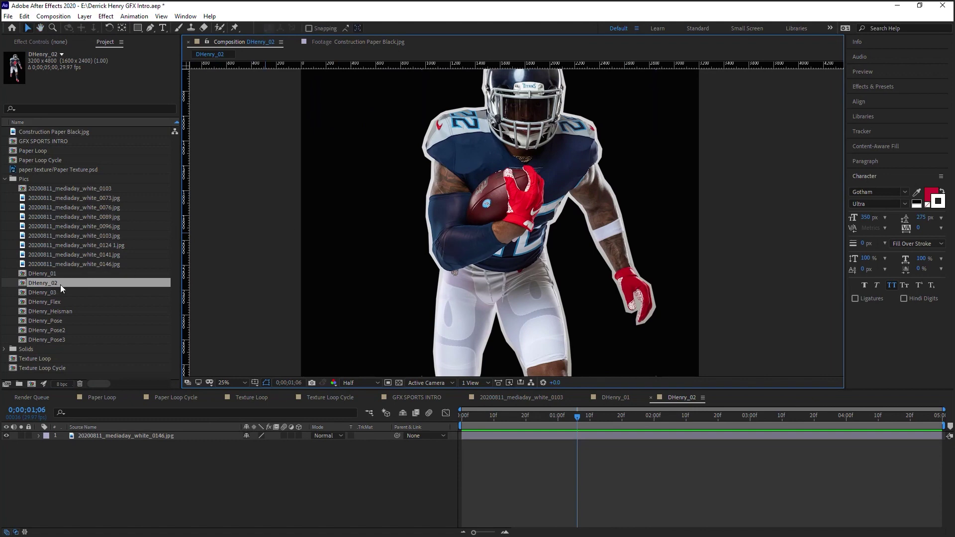
{"action": "left_click", "coordinate": [48, 293]}
{"action": "double_click", "coordinate": [49, 293]}
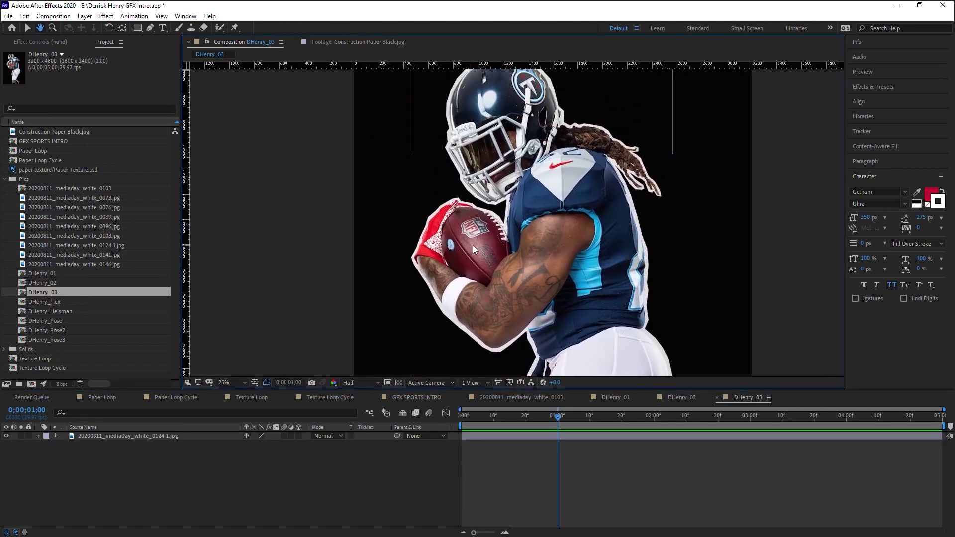
{"action": "left_click", "coordinate": [53, 275]}
{"action": "double_click", "coordinate": [52, 275]}
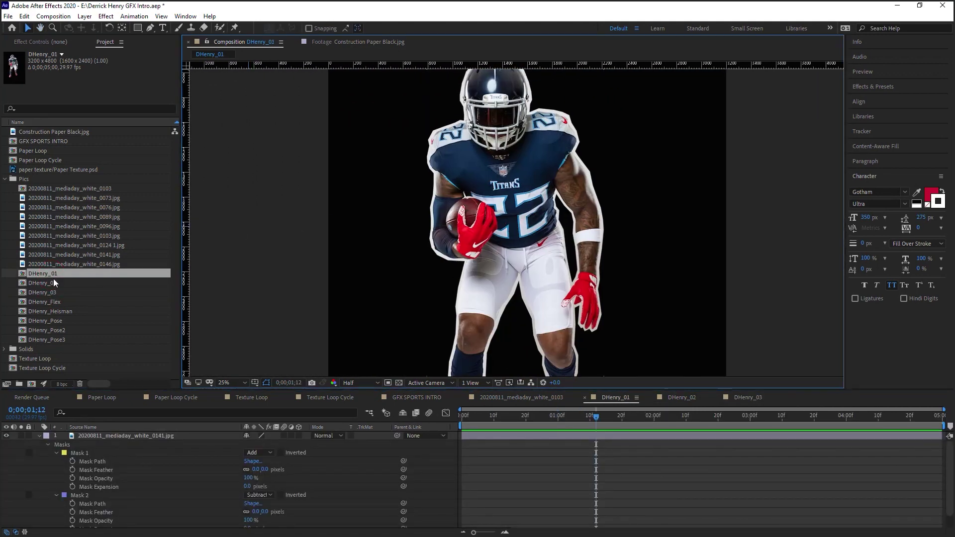
{"action": "double_click", "coordinate": [61, 283]}
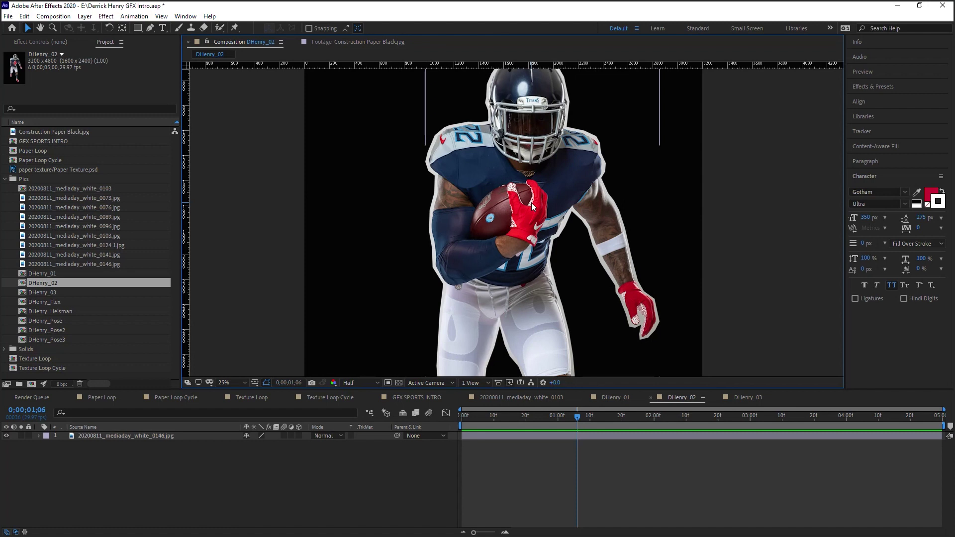
{"action": "left_click", "coordinate": [505, 398]}
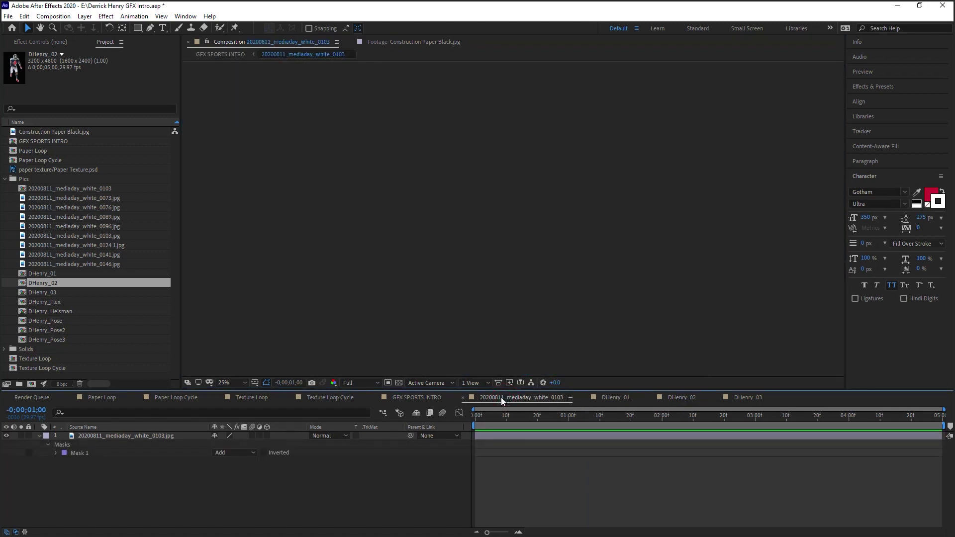
- In GFX SPORTS INTRO, label cutout layers 6–8 Blue and add DHenry_01 below layer 8
{"action": "left_click", "coordinate": [423, 399]}
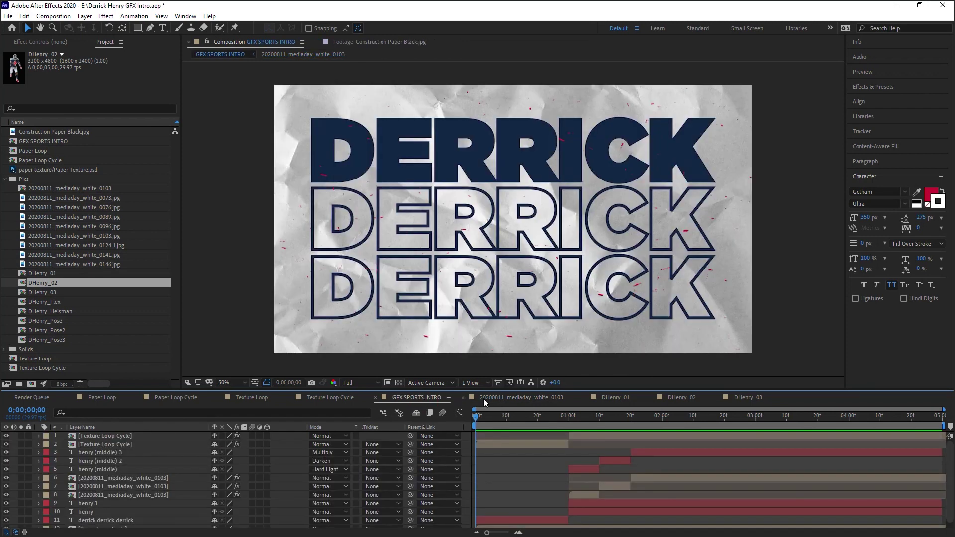
{"action": "left_click", "coordinate": [56, 275]}
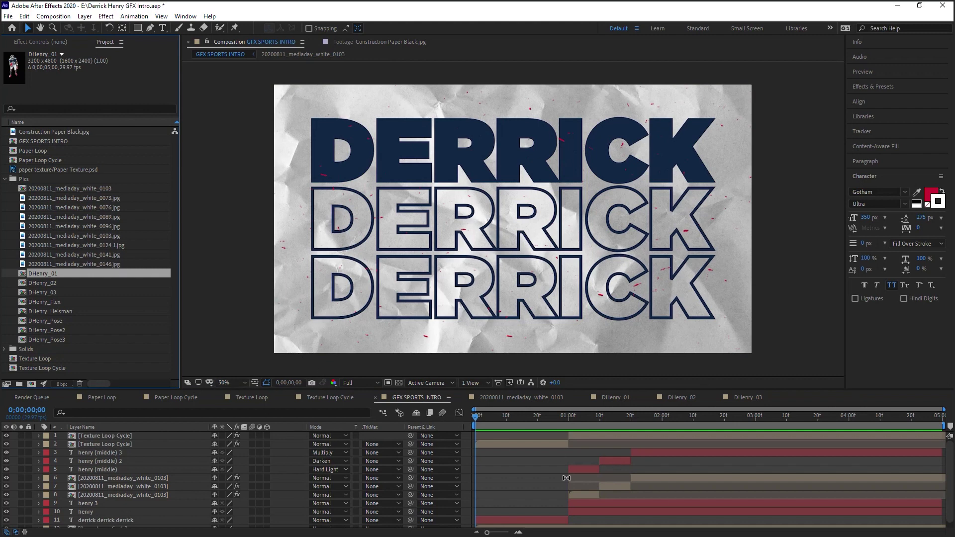
{"action": "left_click", "coordinate": [107, 478]}
{"action": "left_click", "coordinate": [107, 495], "text": "shift"}
{"action": "left_click", "coordinate": [46, 486]}
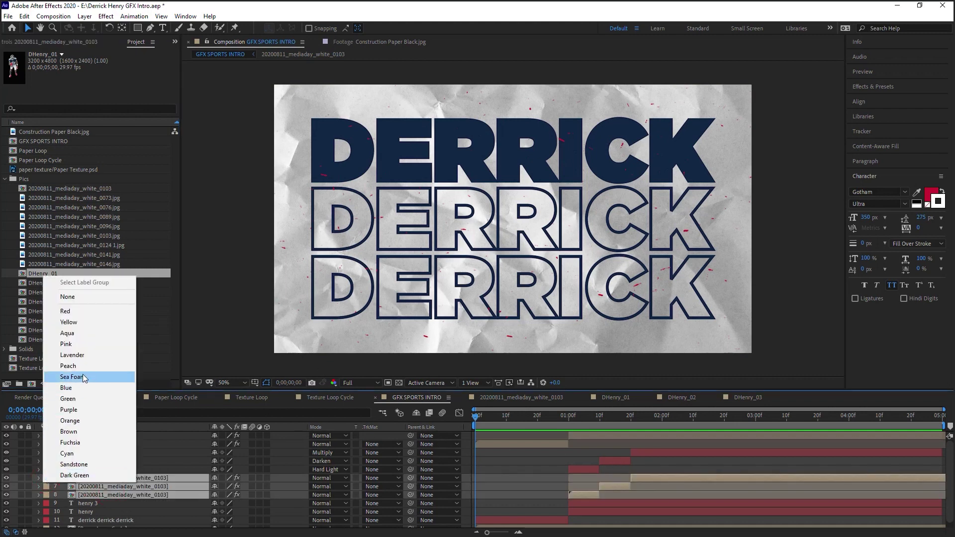
{"action": "left_click", "coordinate": [82, 387]}
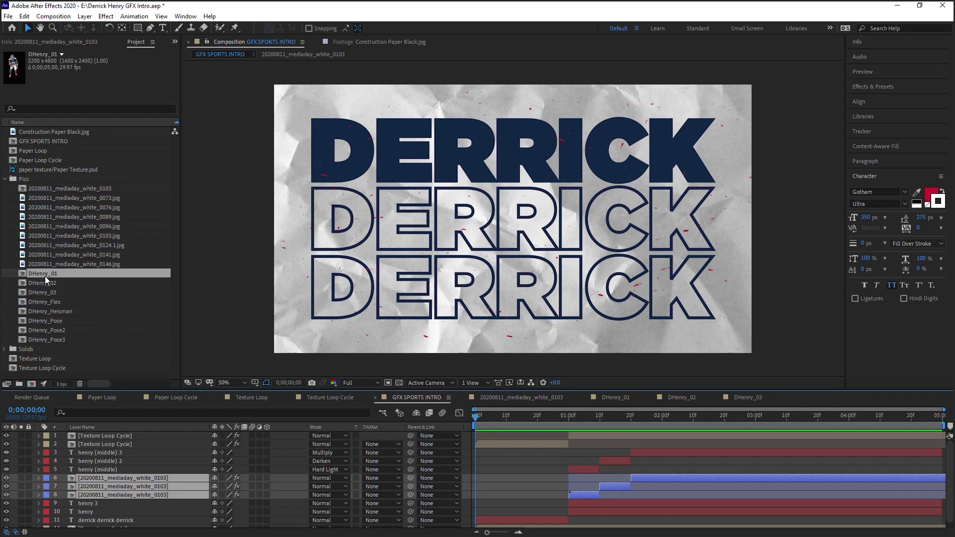
{"action": "left_click_drag", "start_coordinate": [47, 277], "coordinate": [312, 499]}
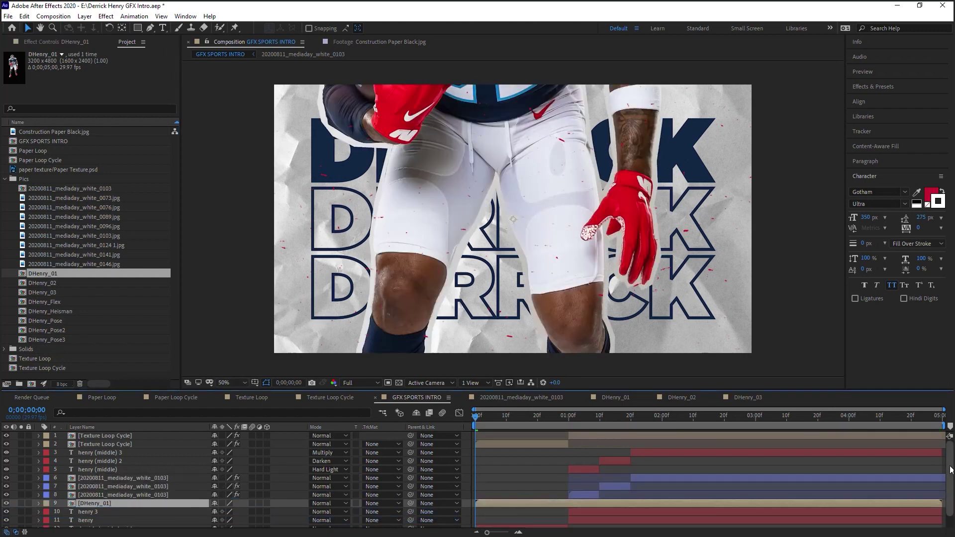
- Move DHenry_01 down-right and restack it to layer 11, below the henry text and above derrick
{"action": "scroll", "coordinate": [881, 422], "scroll_direction": "down", "scroll_amount": 1}
{"action": "key", "text": "Caps_Lock"}
{"action": "left_click_drag", "start_coordinate": [562, 126], "coordinate": [583, 260]}
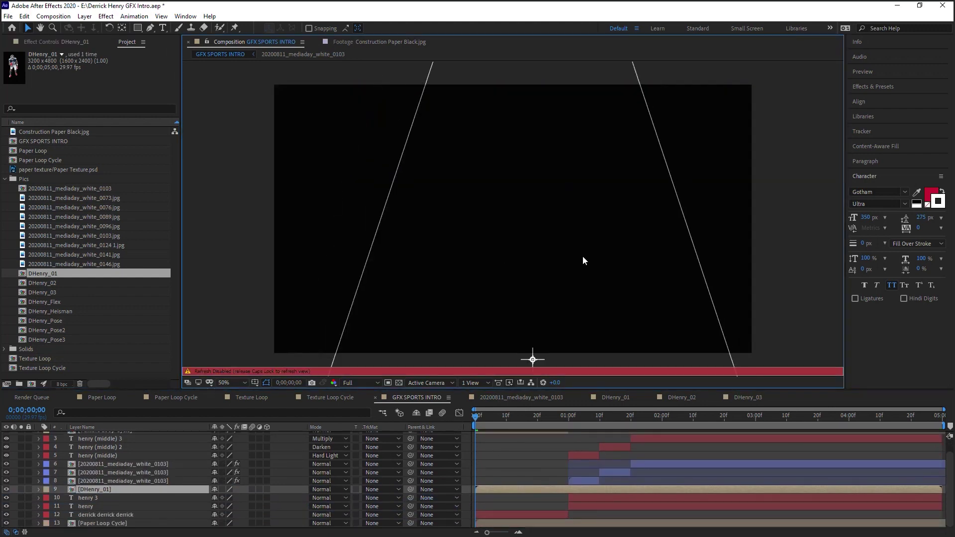
{"action": "key", "text": "Caps_Lock"}
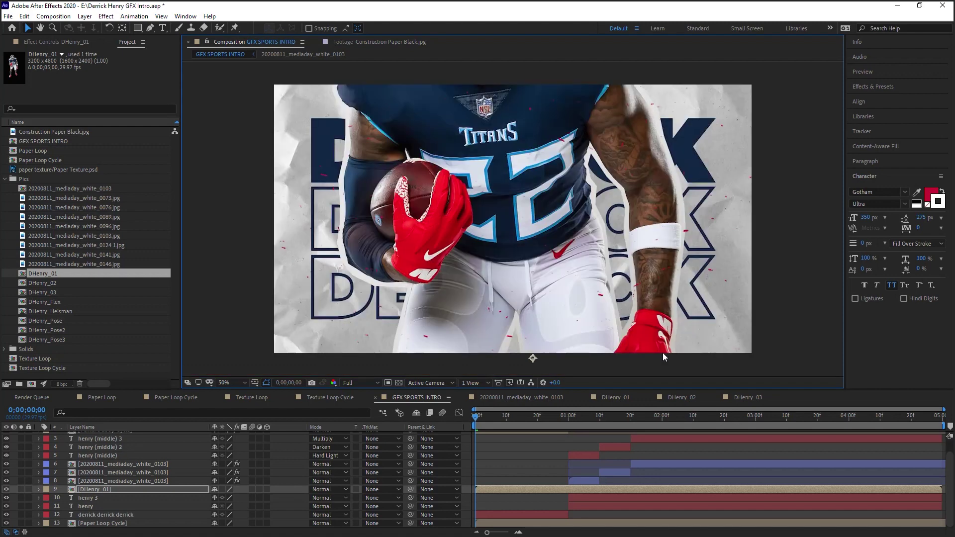
{"action": "key", "text": "ctrl+bracketright"}
{"action": "key", "text": "ctrl+bracketright"}
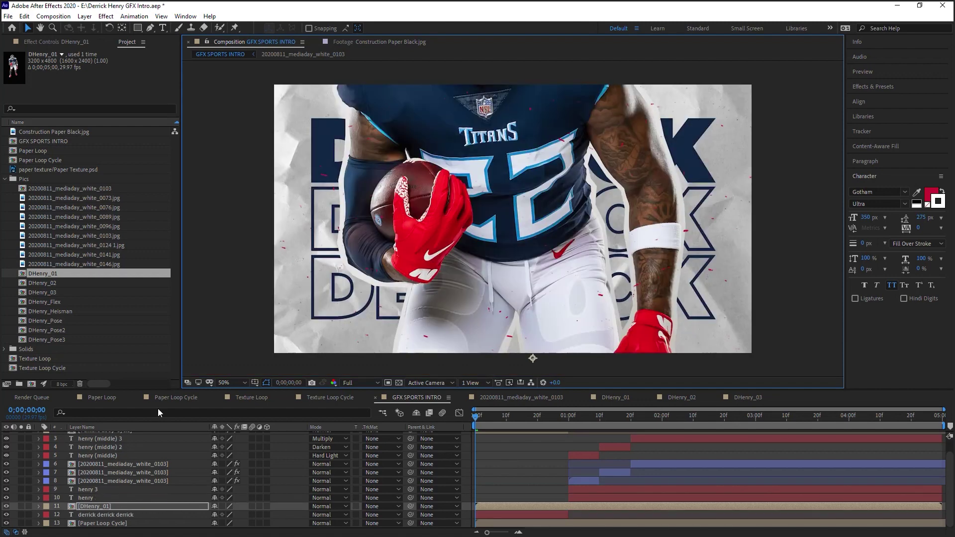
{"action": "key", "text": "ctrl+bracketright"}
{"action": "key", "text": "ctrl+bracketleft"}
{"action": "key", "text": "ctrl+bracketleft"}
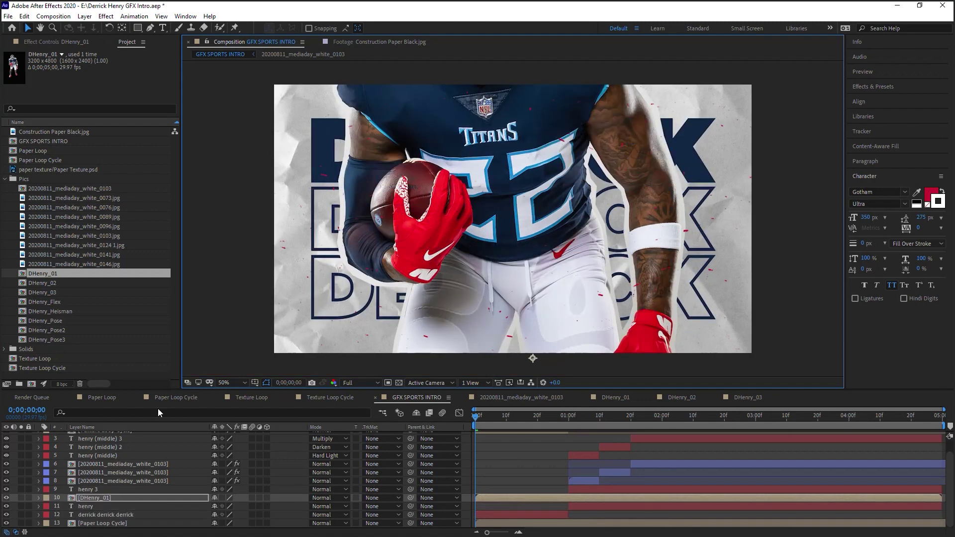
{"action": "key", "text": "ctrl+bracketright"}
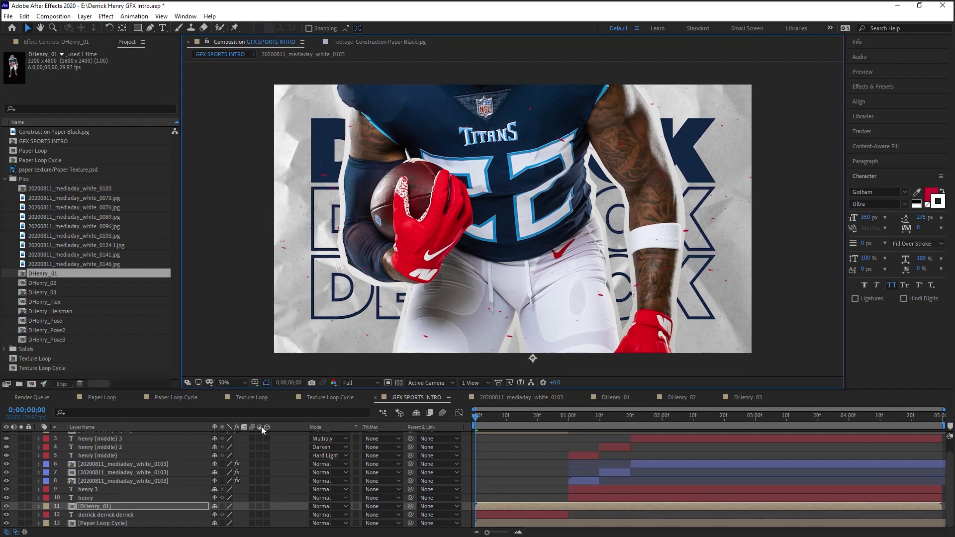
- Scale DHenry_01 to 26%, nudge it up, and align it to the horizontal centre
{"action": "key", "text": "s"}
{"action": "left_click_drag", "start_coordinate": [234, 514], "coordinate": [562, 175]}
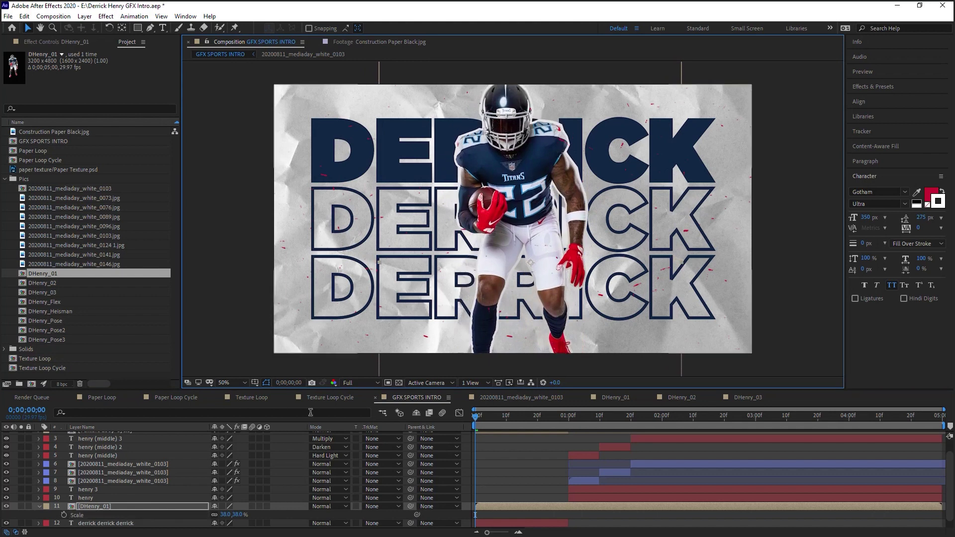
{"action": "left_click_drag", "start_coordinate": [226, 516], "coordinate": [219, 514]}
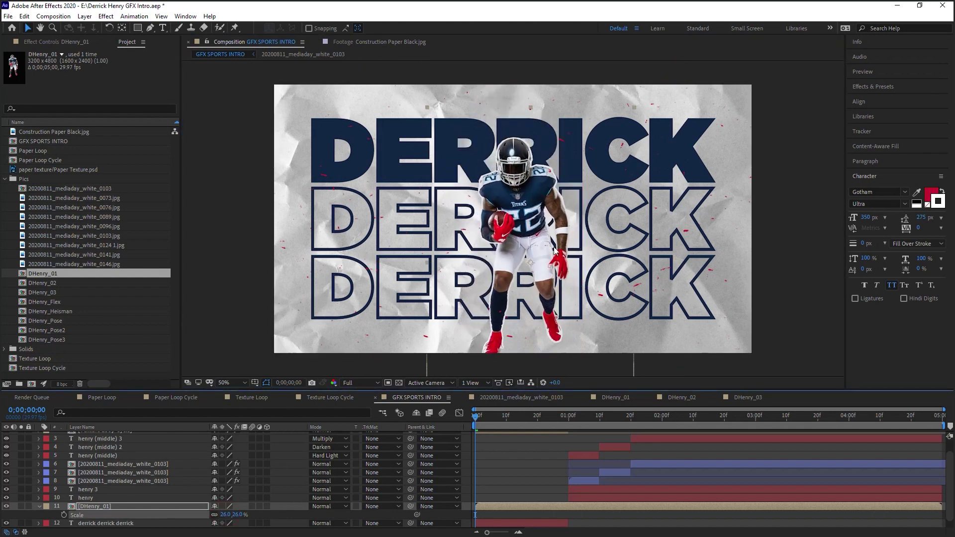
{"action": "left_click_drag", "start_coordinate": [555, 251], "coordinate": [540, 223]}
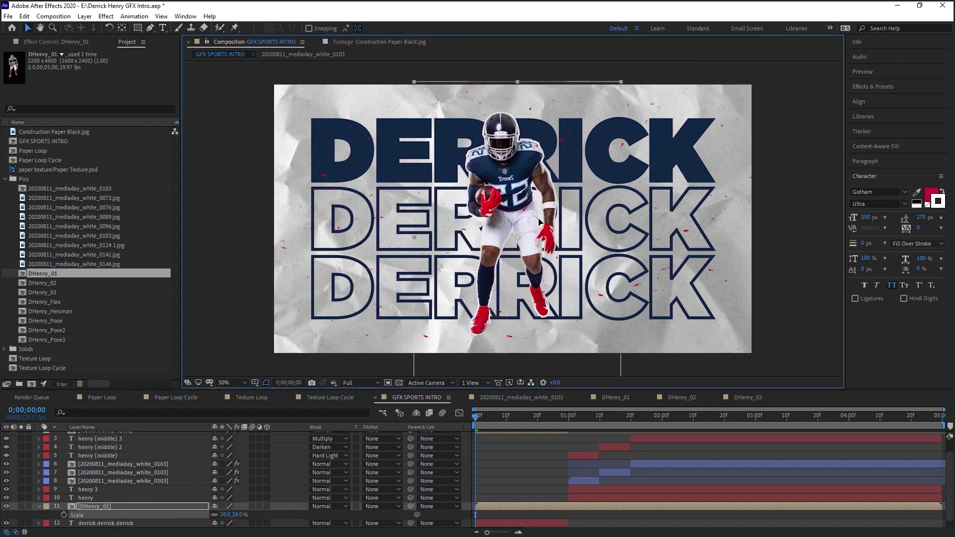
{"action": "left_click", "coordinate": [873, 102]}
{"action": "left_click", "coordinate": [873, 127]}
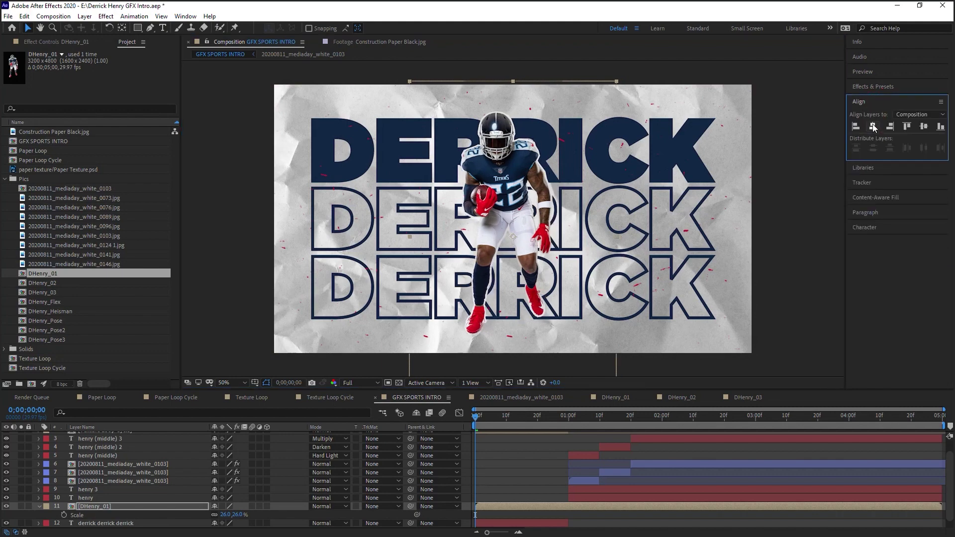
{"action": "left_click", "coordinate": [507, 418]}
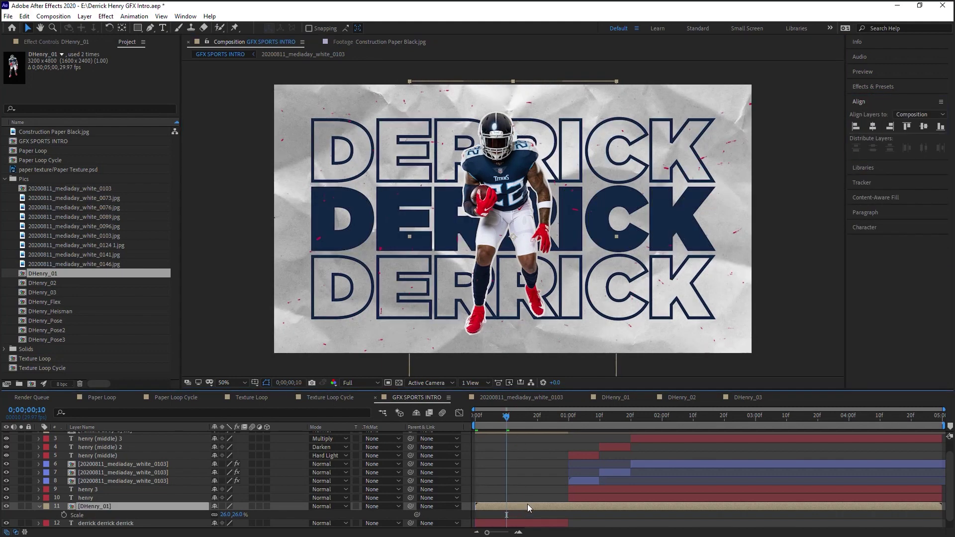
- Split the player layer at frame 10 and replace the later piece with DHenry_02
{"action": "key", "text": "ctrl+shift+d"}
{"action": "left_click", "coordinate": [54, 283]}
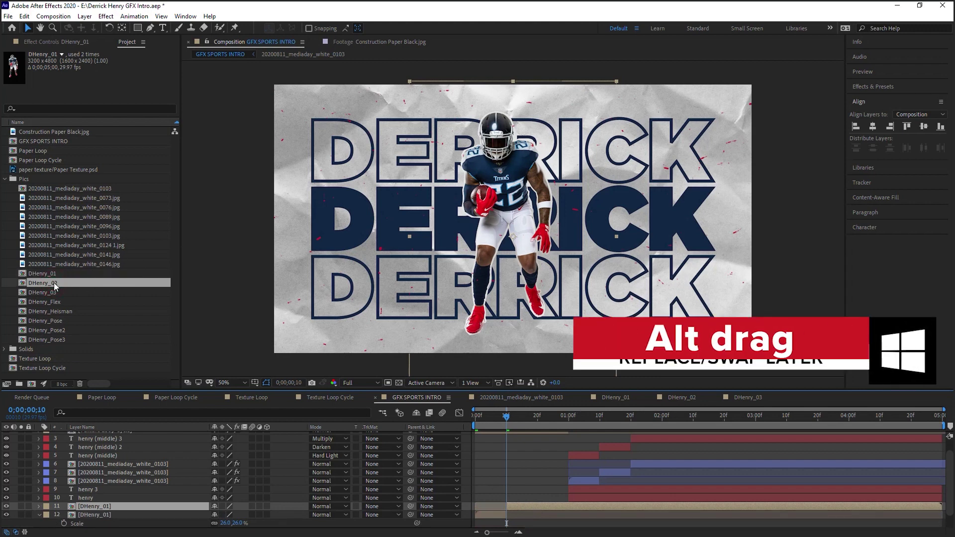
{"action": "left_click_drag", "start_coordinate": [53, 283], "coordinate": [115, 506]}
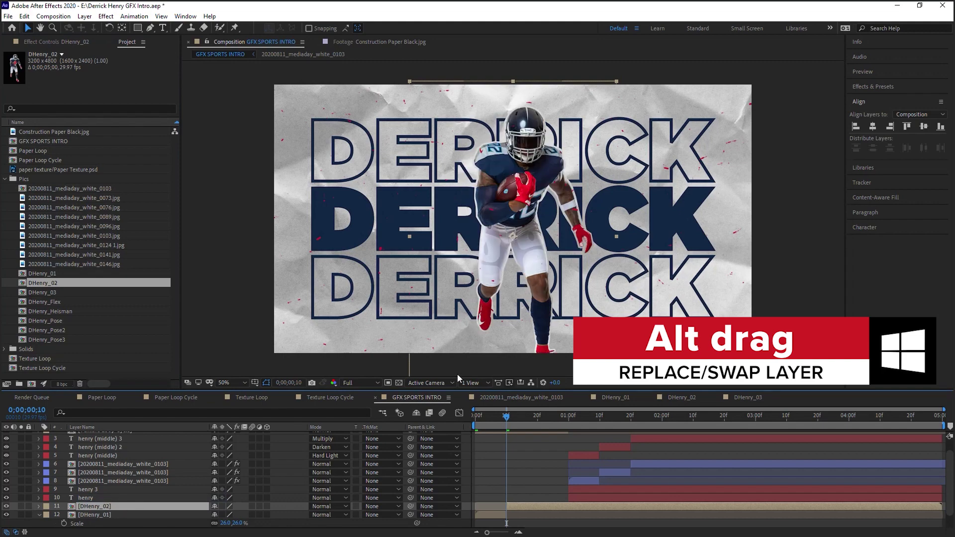
- Split again at frame 20, swap in DHenry_03, scale it to 39% and lower it
{"action": "left_click", "coordinate": [538, 416]}
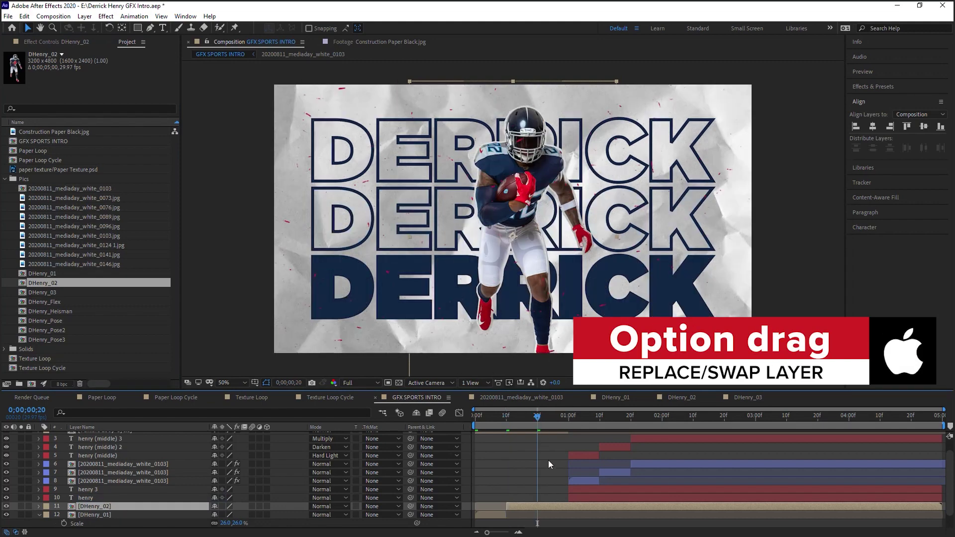
{"action": "key", "text": "ctrl+shift+d"}
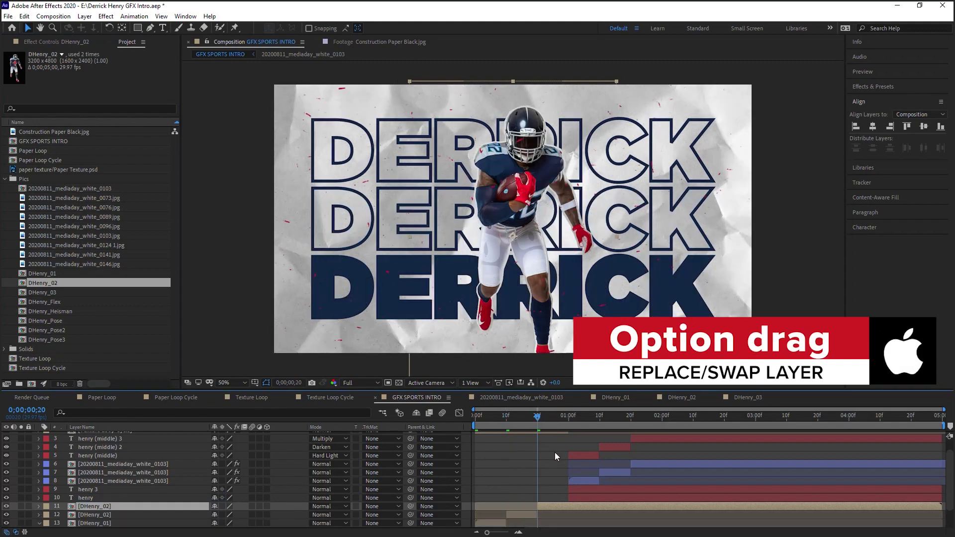
{"action": "left_click", "coordinate": [60, 293]}
{"action": "left_click_drag", "start_coordinate": [51, 291], "coordinate": [132, 505]}
{"action": "key", "text": "s"}
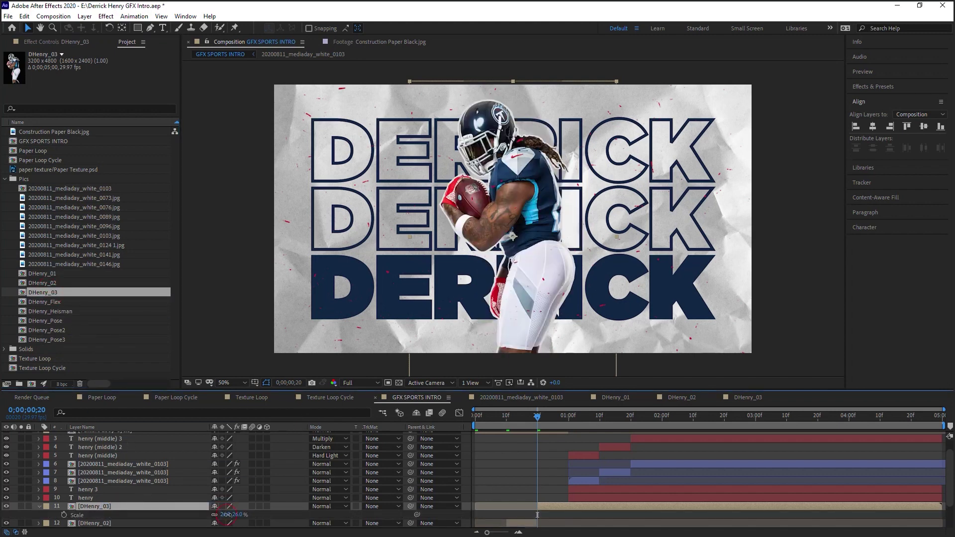
{"action": "left_click_drag", "start_coordinate": [223, 515], "coordinate": [269, 463]}
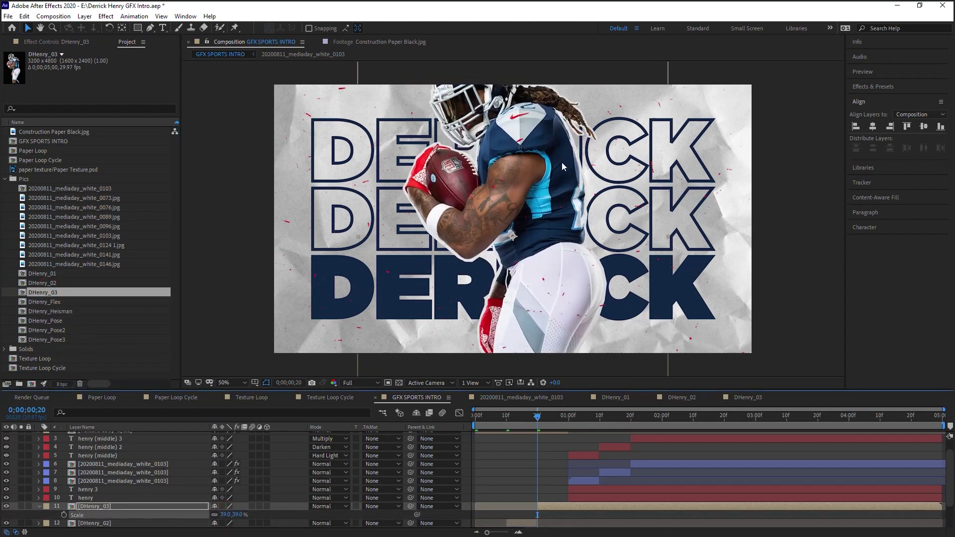
{"action": "left_click_drag", "start_coordinate": [562, 167], "coordinate": [568, 218]}
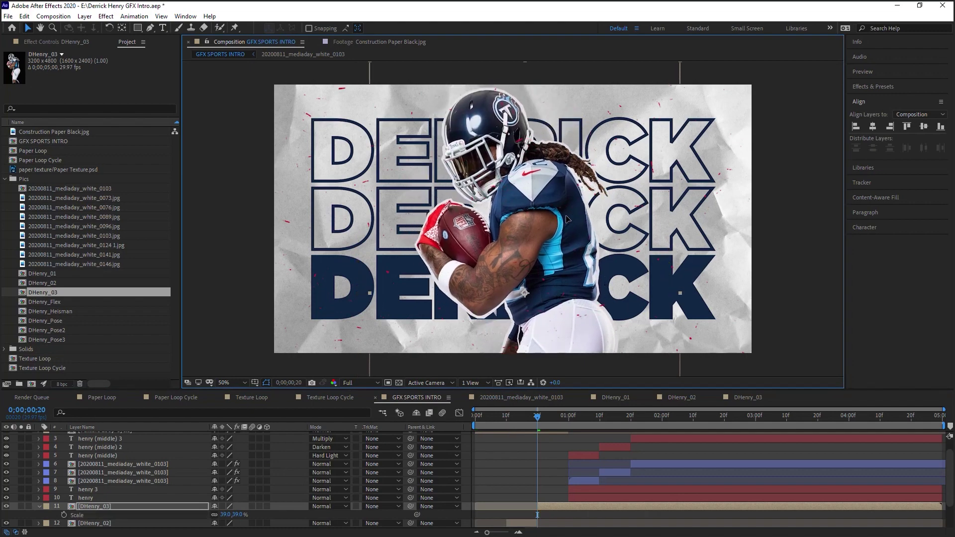
- Trim the DHenry_03 layer so it ends at 1 second
{"action": "scroll", "coordinate": [585, 435], "scroll_direction": "down", "scroll_amount": 2}
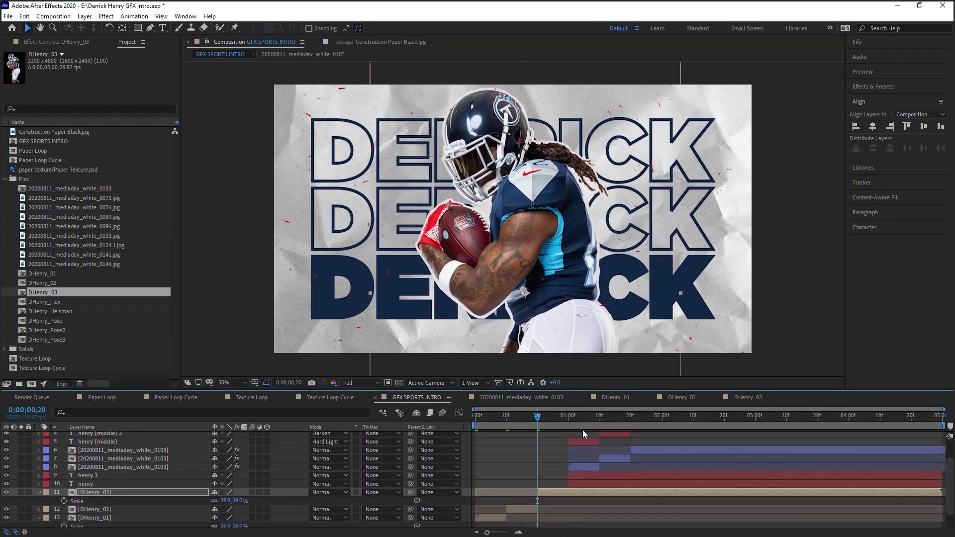
{"action": "left_click", "coordinate": [577, 492]}
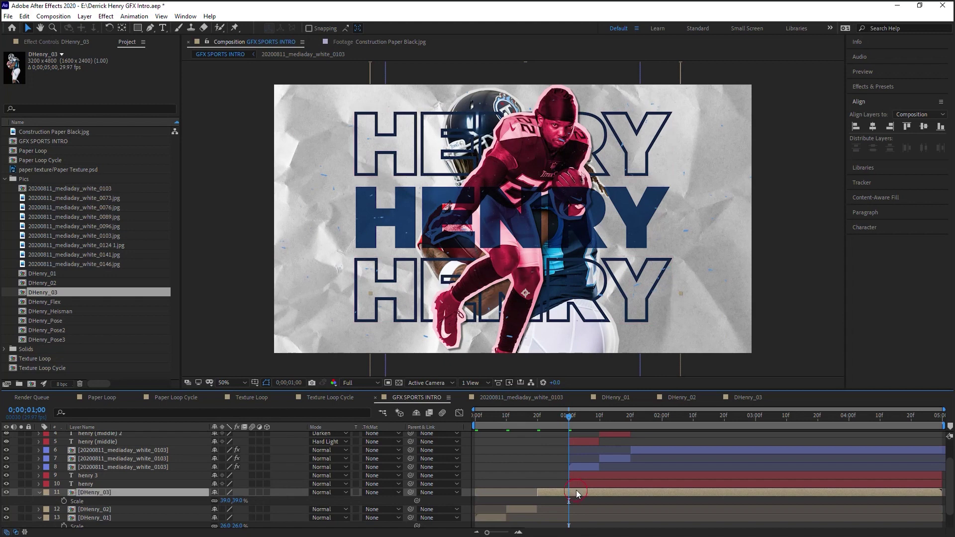
{"action": "key", "text": "alt+bracketright"}
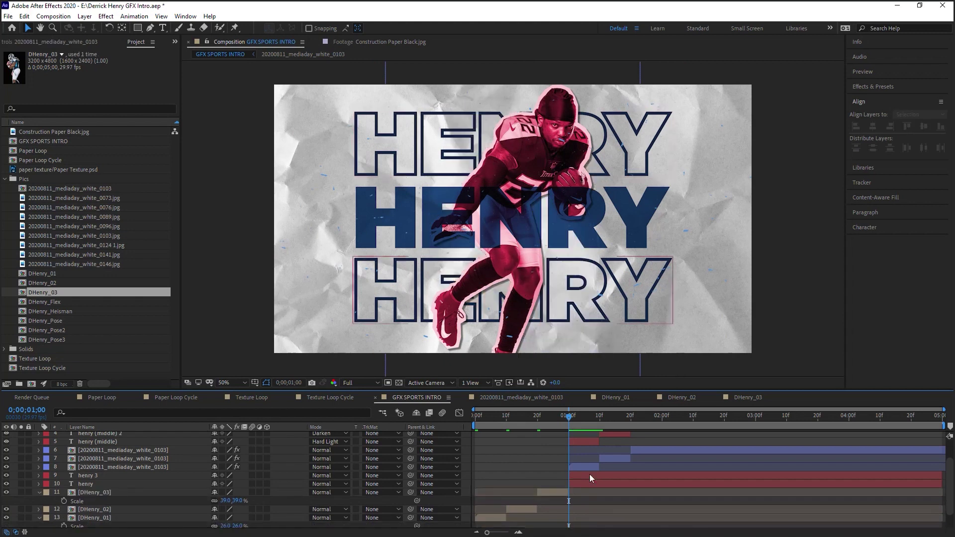
{"action": "key", "text": "s"}
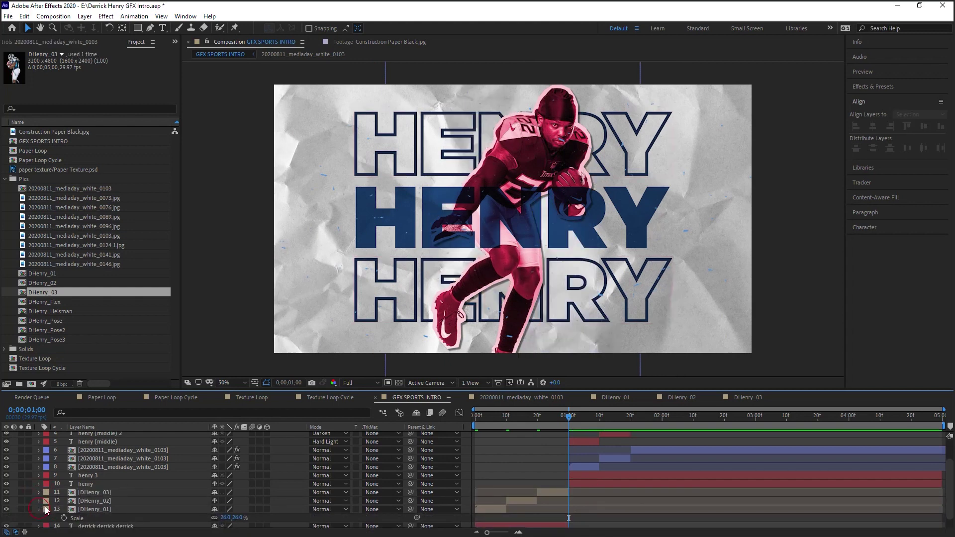
- Give the three DHenry player layers a Purple label
{"action": "left_click", "coordinate": [89, 493]}
{"action": "left_click", "coordinate": [88, 510], "text": "shift"}
{"action": "left_click", "coordinate": [46, 492]}
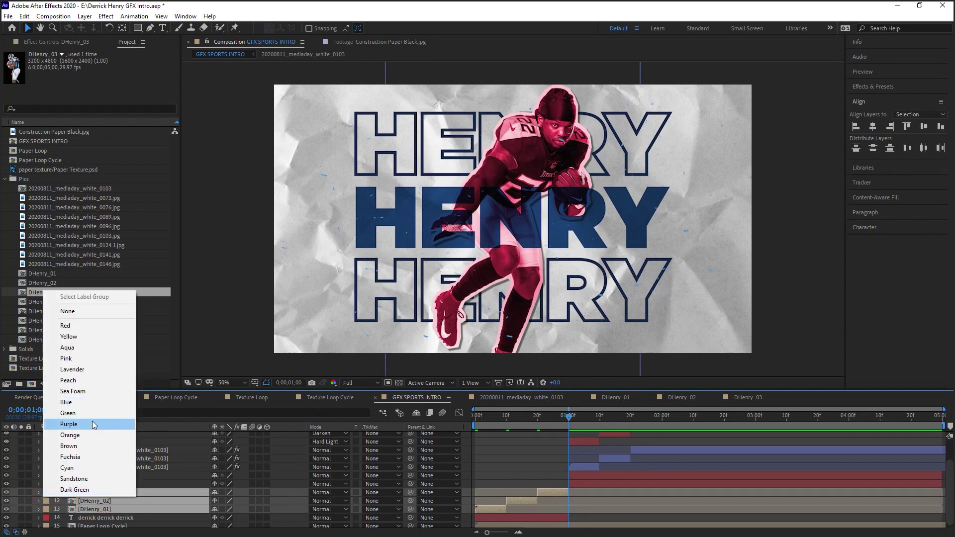
{"action": "left_click", "coordinate": [92, 424]}
{"action": "left_click", "coordinate": [491, 415]}
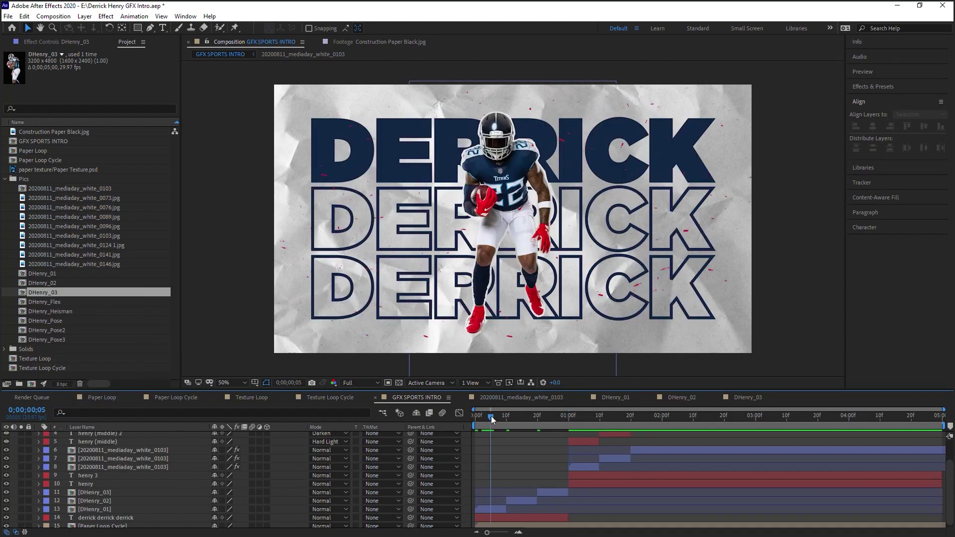
- Set the DHenry_02 layer's Scale to 35%
{"action": "left_click_drag", "start_coordinate": [491, 416], "coordinate": [513, 432]}
{"action": "left_click", "coordinate": [520, 500]}
{"action": "key", "text": "s"}
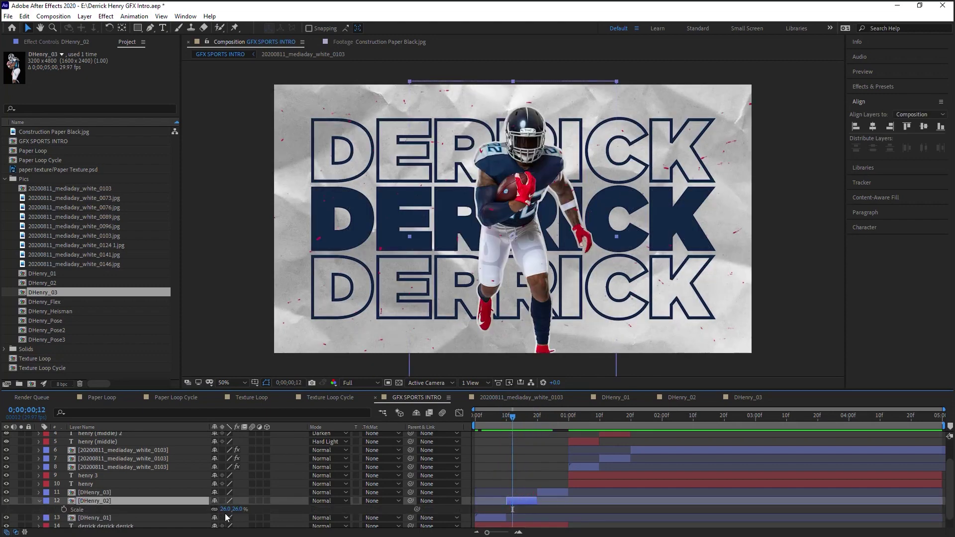
{"action": "left_click", "coordinate": [225, 510]}
{"action": "type", "text": "3"}
{"action": "key", "text": "BackSpace"}
{"action": "type", "text": "40"}
{"action": "key", "text": "Return"}
{"action": "left_click", "coordinate": [225, 508]}
{"action": "type", "text": "35"}
{"action": "key", "text": "Return"}
- Scale DHenry_03 to 50%, move it lower in frame, and return to the start
{"action": "left_click", "coordinate": [529, 228]}
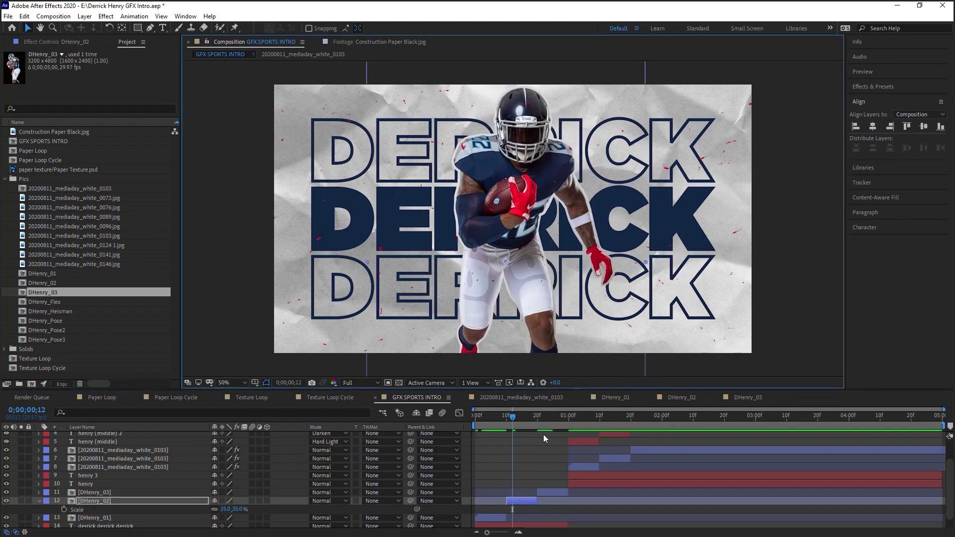
{"action": "left_click", "coordinate": [551, 416]}
{"action": "left_click", "coordinate": [553, 491]}
{"action": "left_click", "coordinate": [545, 219]}
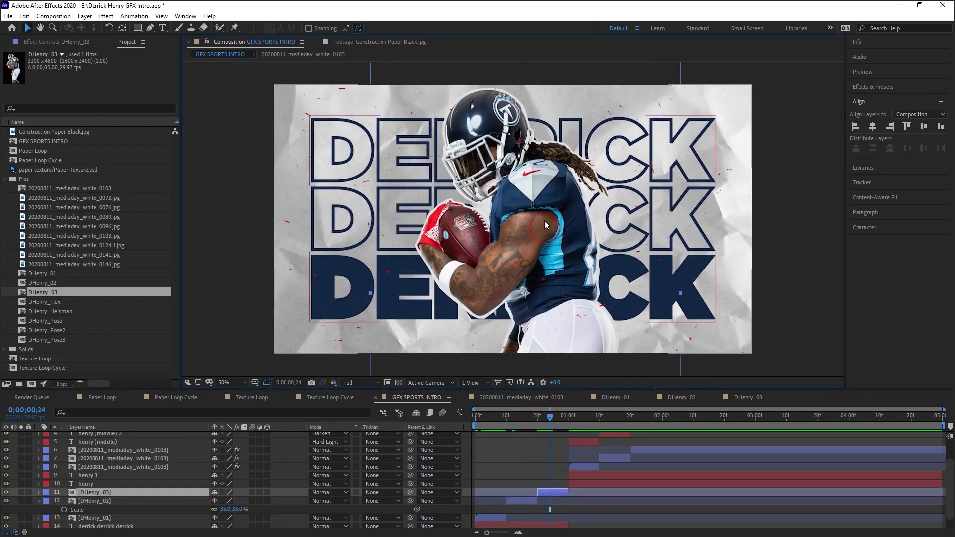
{"action": "key", "text": "s"}
{"action": "left_click", "coordinate": [229, 493]}
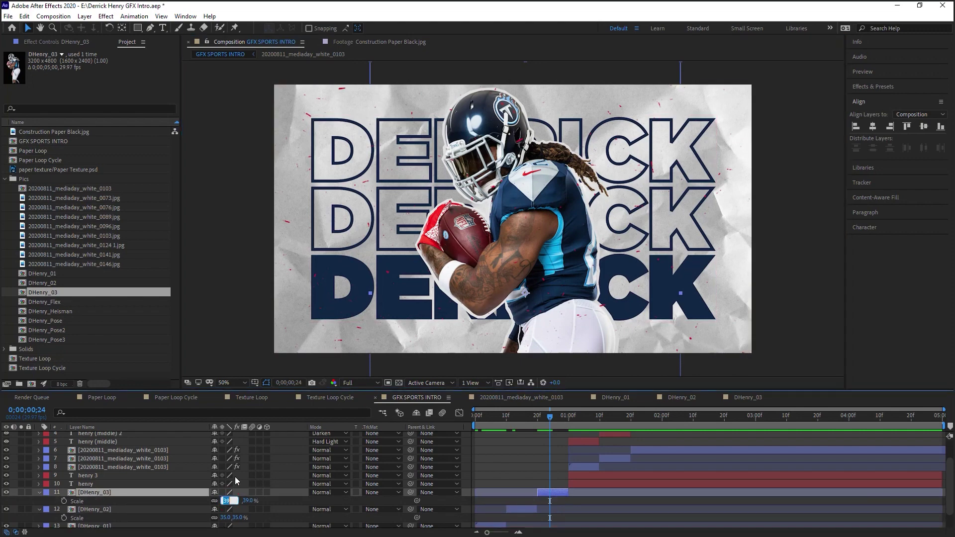
{"action": "type", "text": "50"}
{"action": "key", "text": "Return"}
{"action": "left_click_drag", "start_coordinate": [574, 188], "coordinate": [574, 221]}
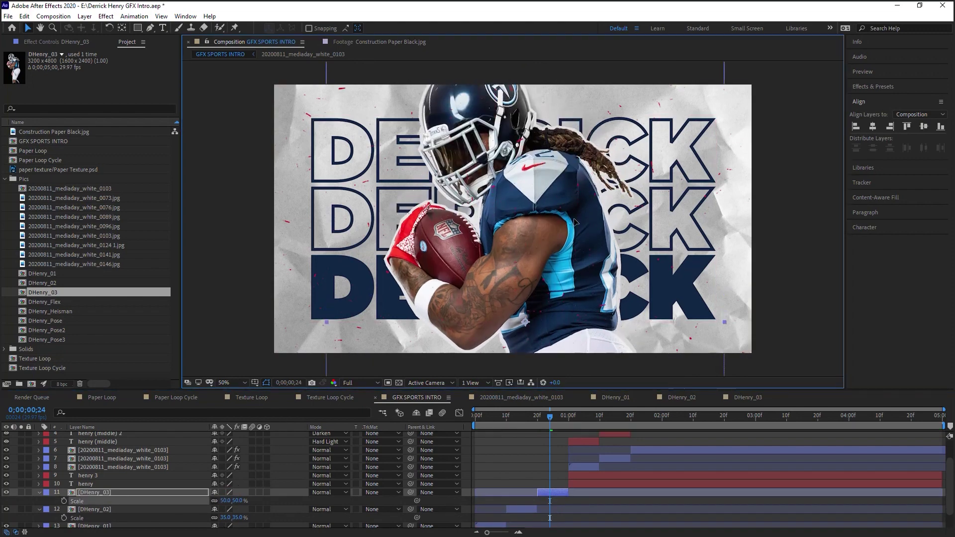
{"action": "left_click", "coordinate": [453, 411]}
{"action": "key", "text": "Home"}
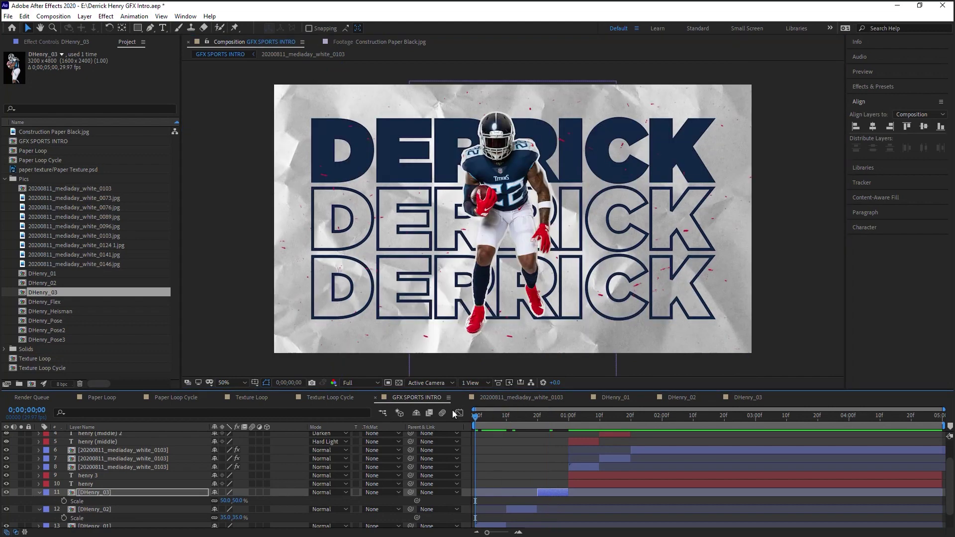
- Preview the intro, then collapse the DHenry_03 and DHenry_02 layer properties
{"action": "key", "text": "space"}
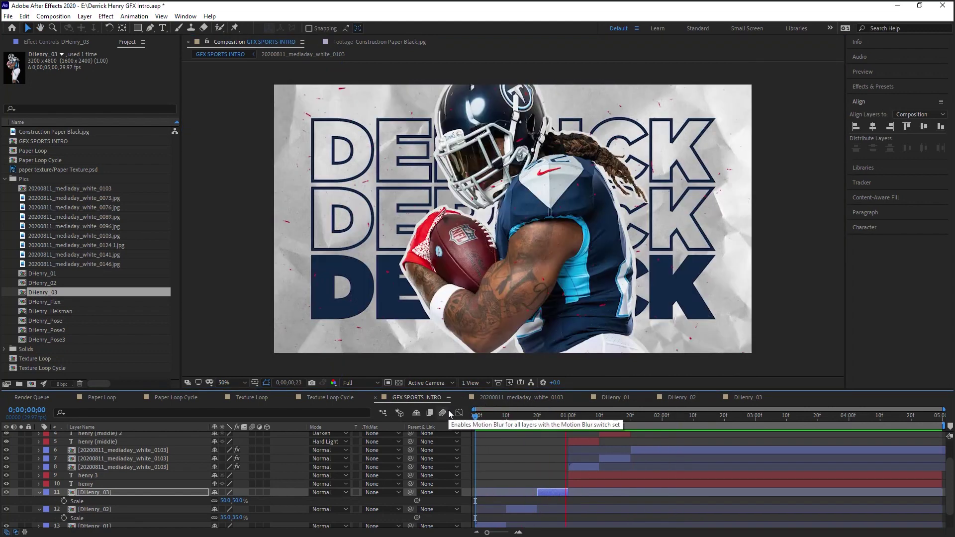
{"action": "mouse_move", "coordinate": [493, 419]}
{"action": "left_mouse_down"}
{"action": "mouse_move", "coordinate": [518, 421]}
{"action": "mouse_move", "coordinate": [470, 417]}
{"action": "mouse_move", "coordinate": [542, 427]}
{"action": "mouse_move", "coordinate": [481, 428]}
{"action": "left_mouse_up"}
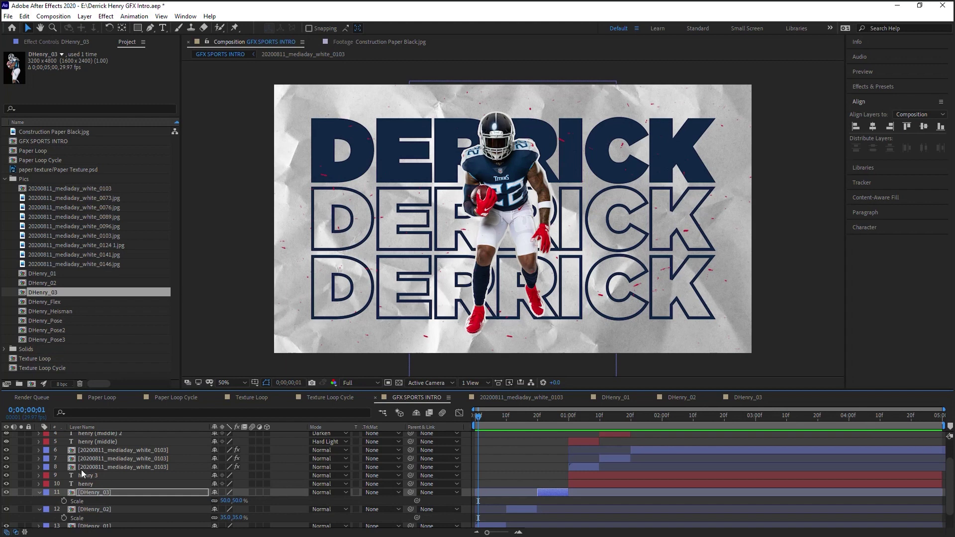
{"action": "left_click", "coordinate": [40, 493]}
{"action": "left_click", "coordinate": [40, 502]}
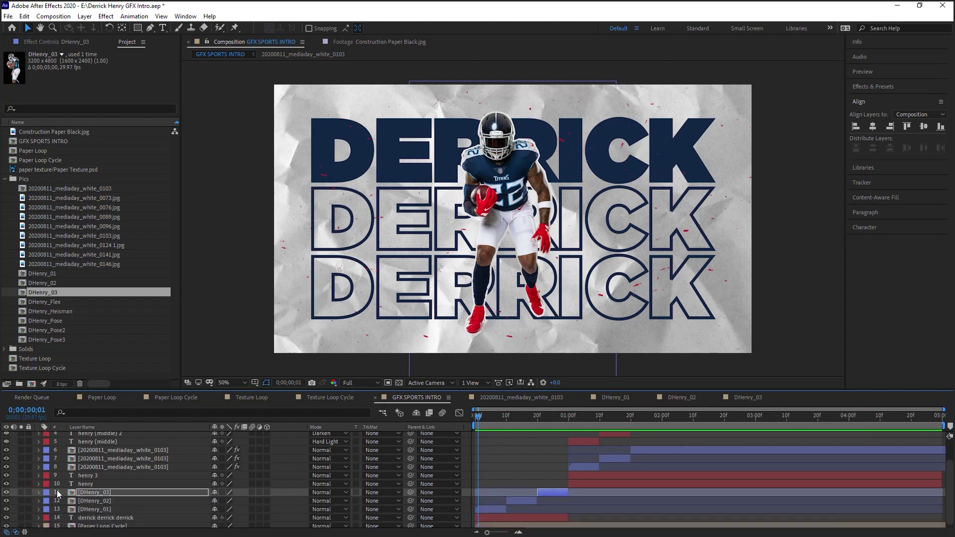
- Select DHenry_01 and preview the intro, stopping on the HENRY frame
{"action": "left_click", "coordinate": [97, 510]}
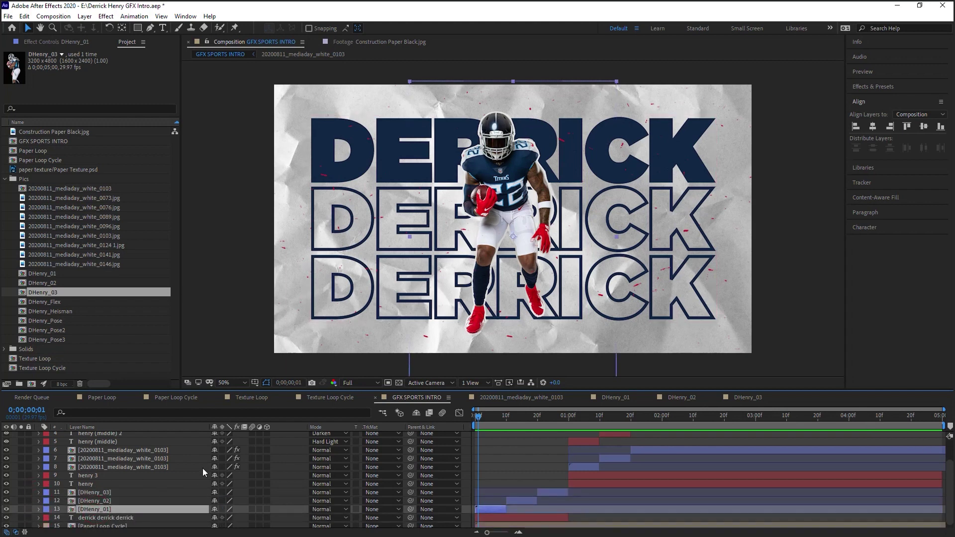
{"action": "mouse_move", "coordinate": [490, 417]}
{"action": "left_mouse_down"}
{"action": "mouse_move", "coordinate": [560, 425]}
{"action": "mouse_move", "coordinate": [476, 417]}
{"action": "left_mouse_up"}
{"action": "key", "text": "space"}
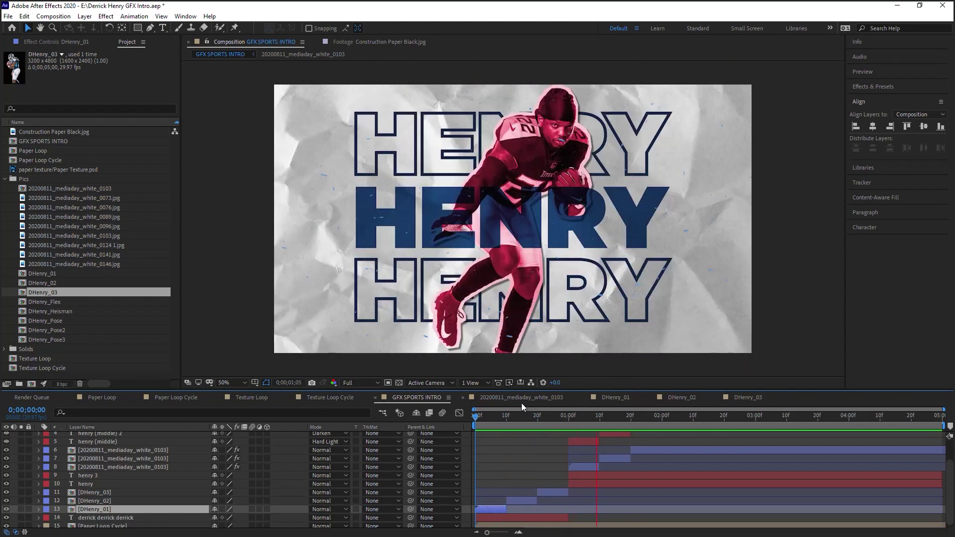
{"action": "left_click", "coordinate": [581, 417]}
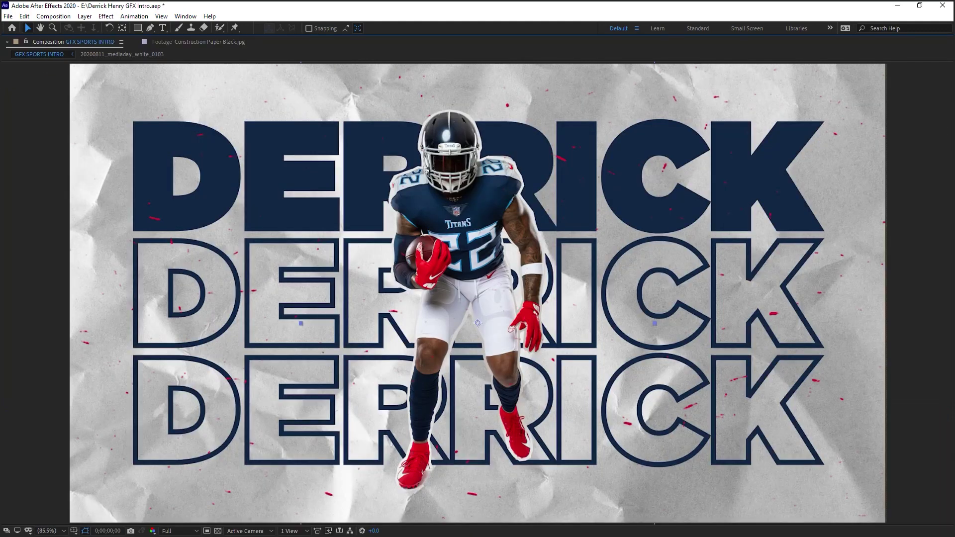
- Play the intro preview once more, then restore the normal panel layout
{"action": "key", "text": "space"}
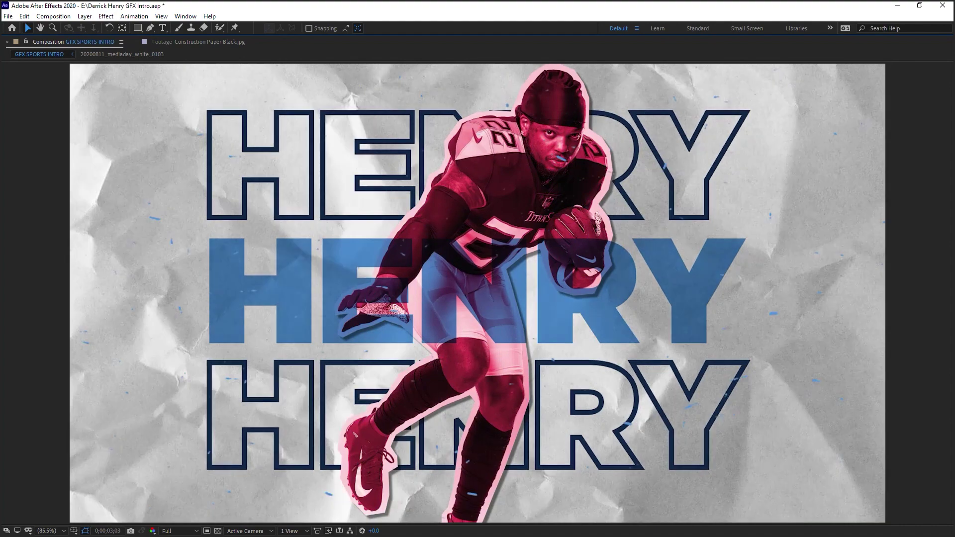
{"action": "key", "text": "space"}
{"action": "key", "text": "grave"}
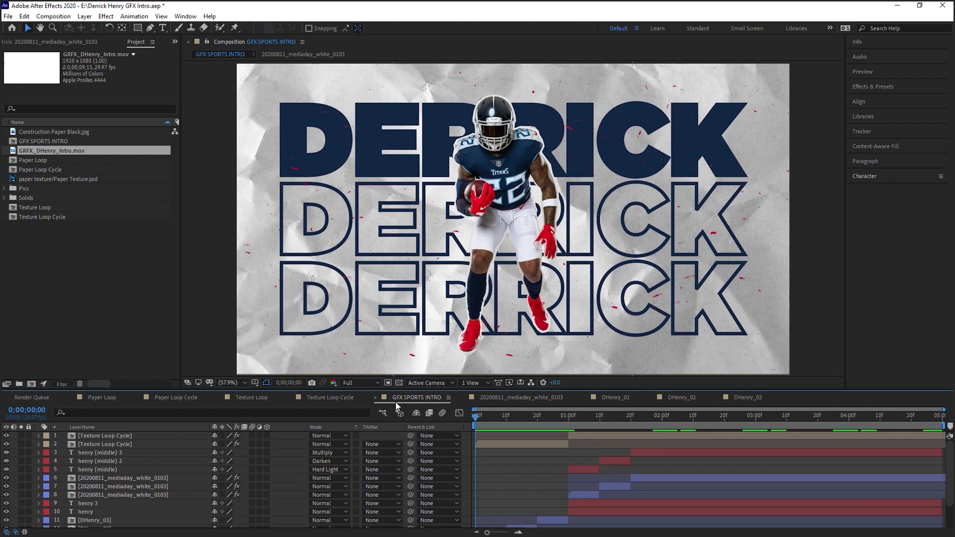
{"action": "double_click", "coordinate": [89, 151]}
{"action": "left_click_drag", "start_coordinate": [336, 361], "coordinate": [476, 351]}
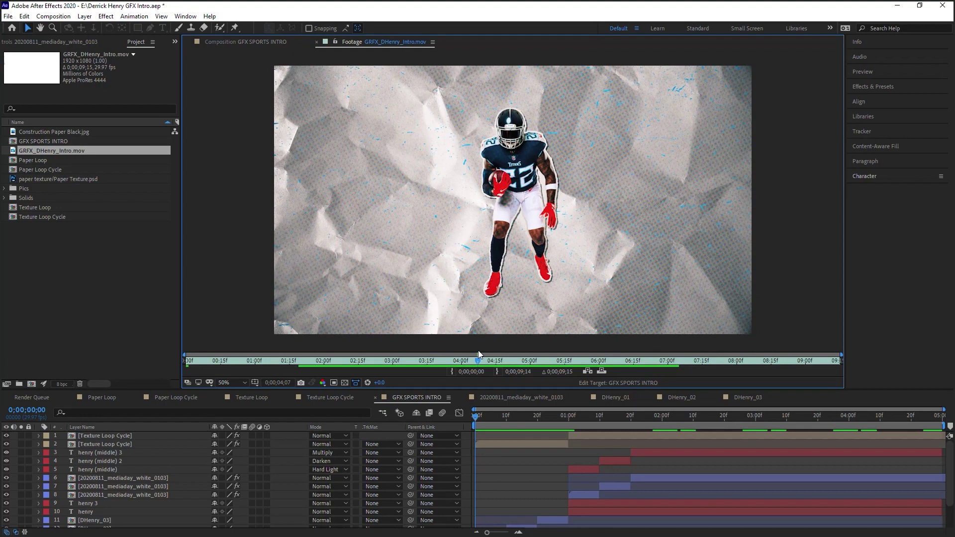
{"action": "left_click_drag", "start_coordinate": [478, 350], "coordinate": [537, 363]}
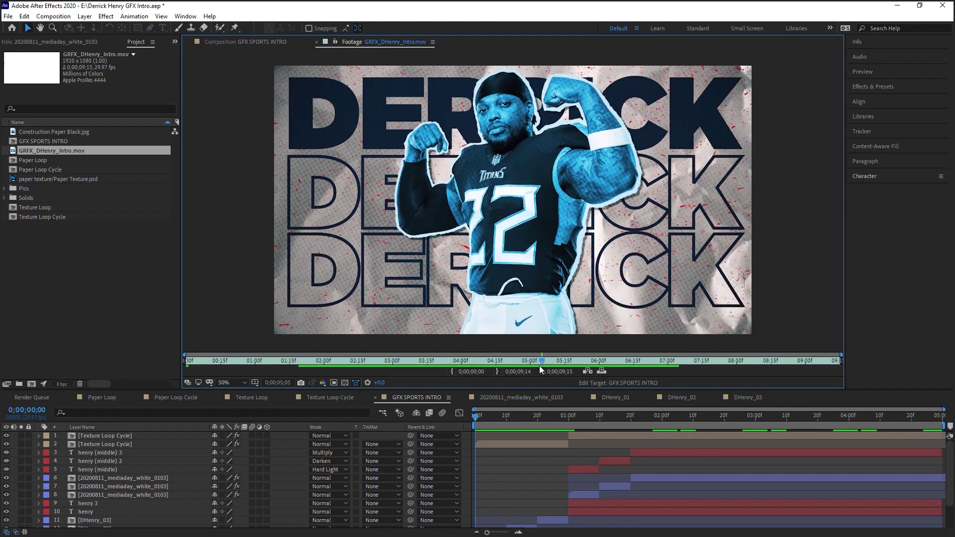
{"action": "left_click_drag", "start_coordinate": [540, 368], "coordinate": [566, 362]}
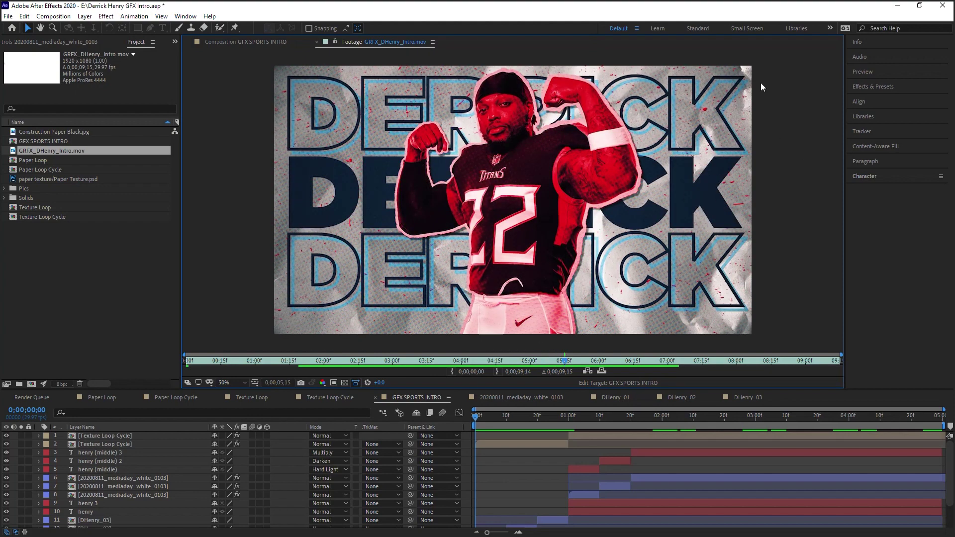
{"action": "left_click_drag", "start_coordinate": [565, 361], "coordinate": [689, 362]}
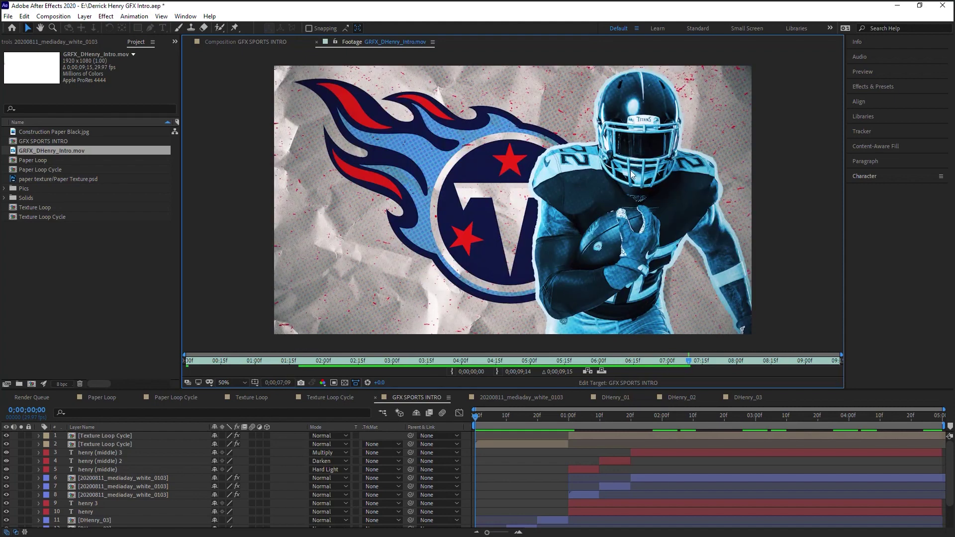
{"action": "left_click_drag", "start_coordinate": [696, 366], "coordinate": [721, 363]}
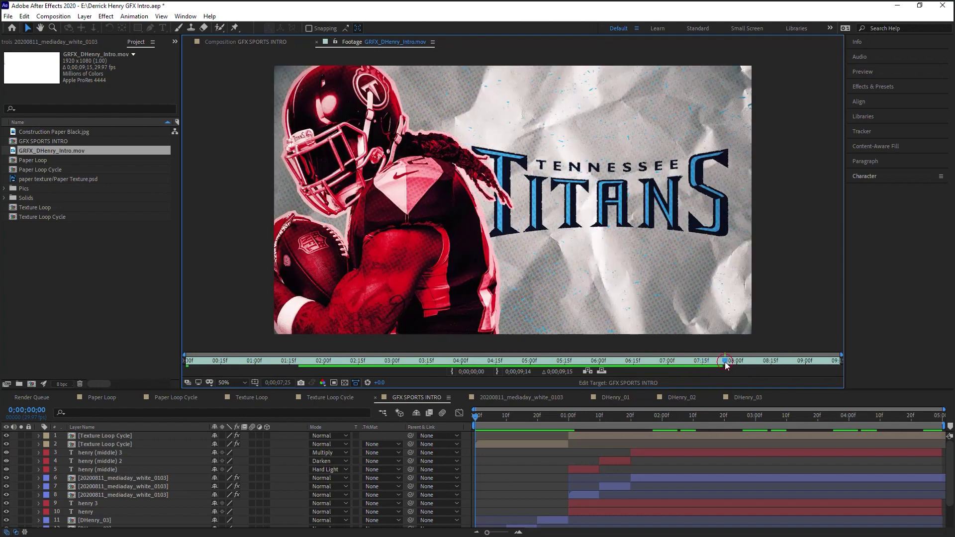
{"action": "left_click", "coordinate": [738, 366]}
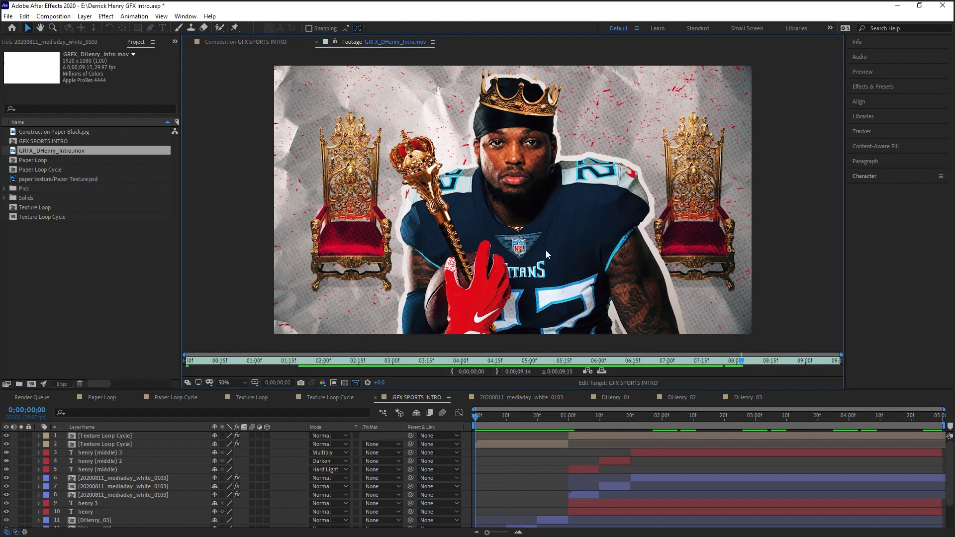
{"action": "left_click", "coordinate": [749, 360]}
{"action": "left_click", "coordinate": [754, 361]}
{"action": "left_click", "coordinate": [775, 361]}
{"action": "left_click", "coordinate": [778, 361]}
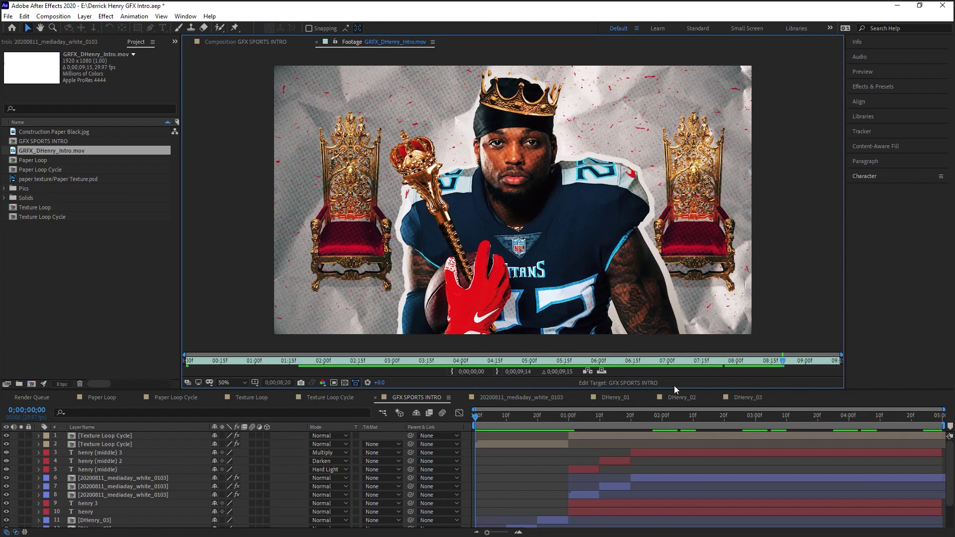
{"action": "left_click", "coordinate": [664, 362]}
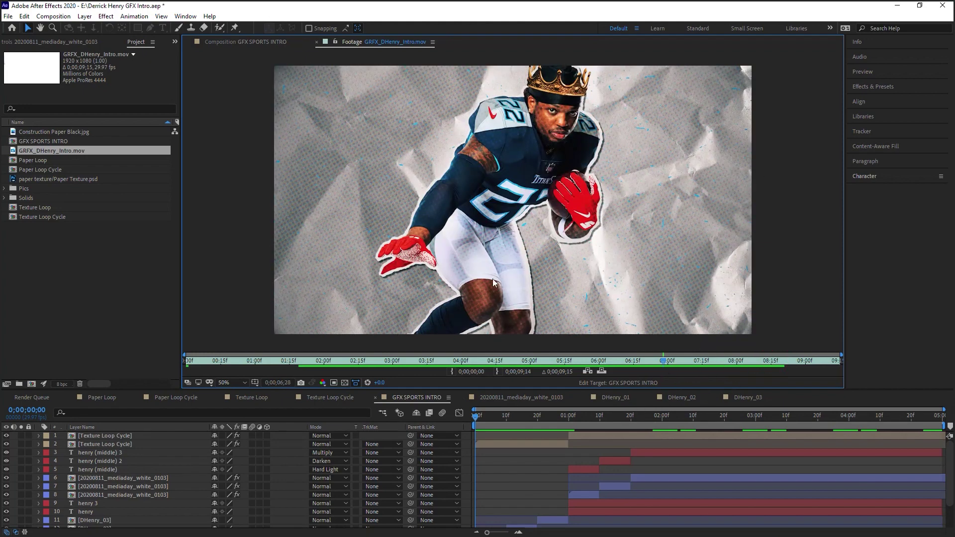
{"action": "left_click", "coordinate": [283, 41]}
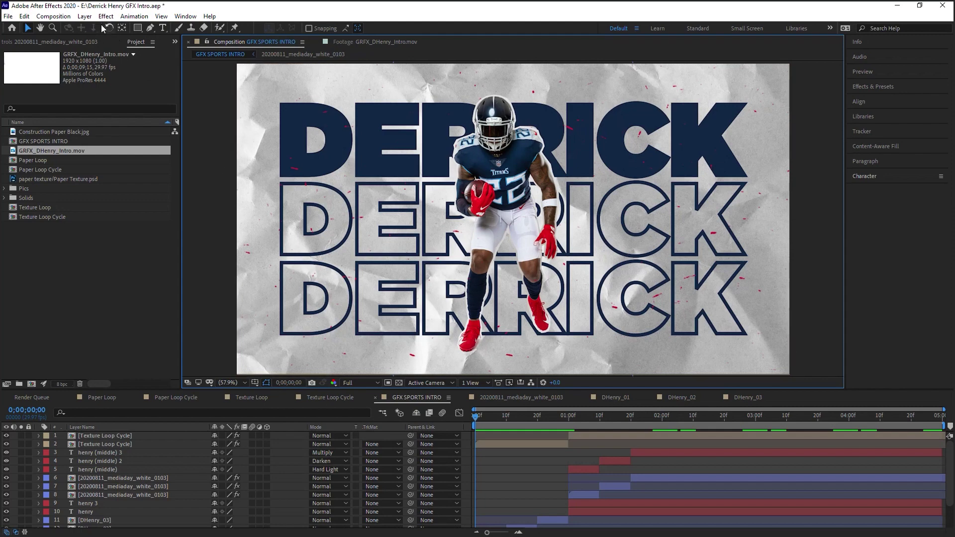
- Add a new adjustment layer on top and apply S_VintageColor3Strip to it
{"action": "left_click", "coordinate": [85, 16]}
{"action": "mouse_move", "coordinate": [105, 29]}
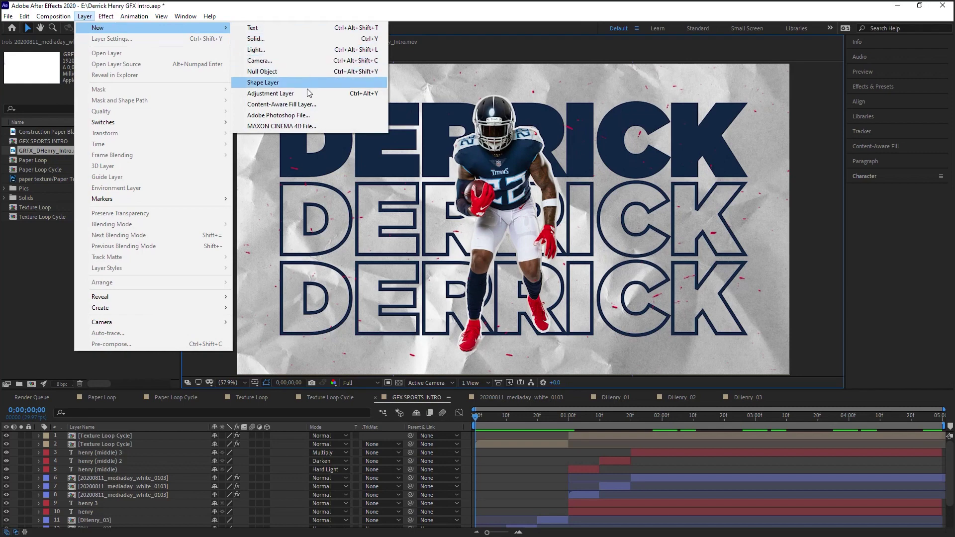
{"action": "left_click", "coordinate": [279, 93]}
{"action": "left_click", "coordinate": [132, 436]}
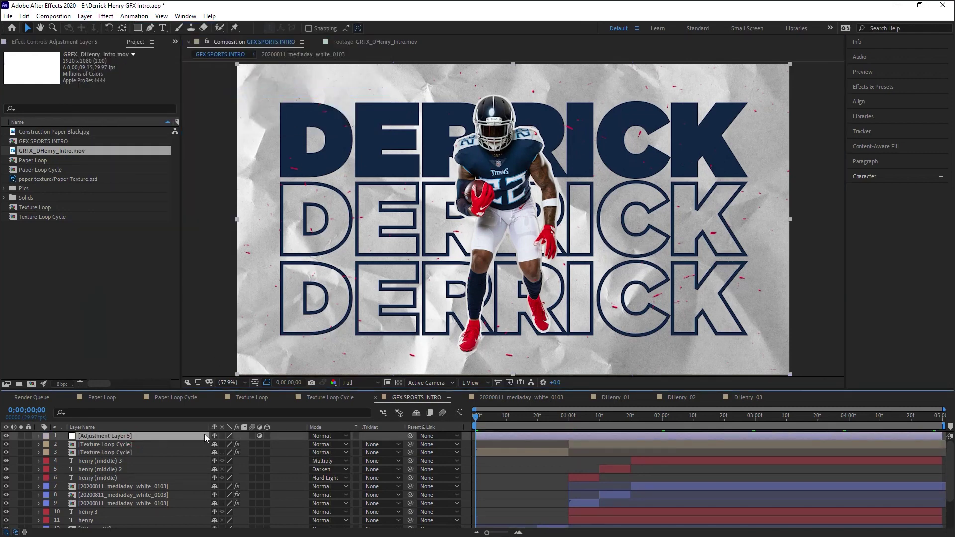
{"action": "left_click", "coordinate": [107, 18]}
{"action": "mouse_move", "coordinate": [243, 434]}
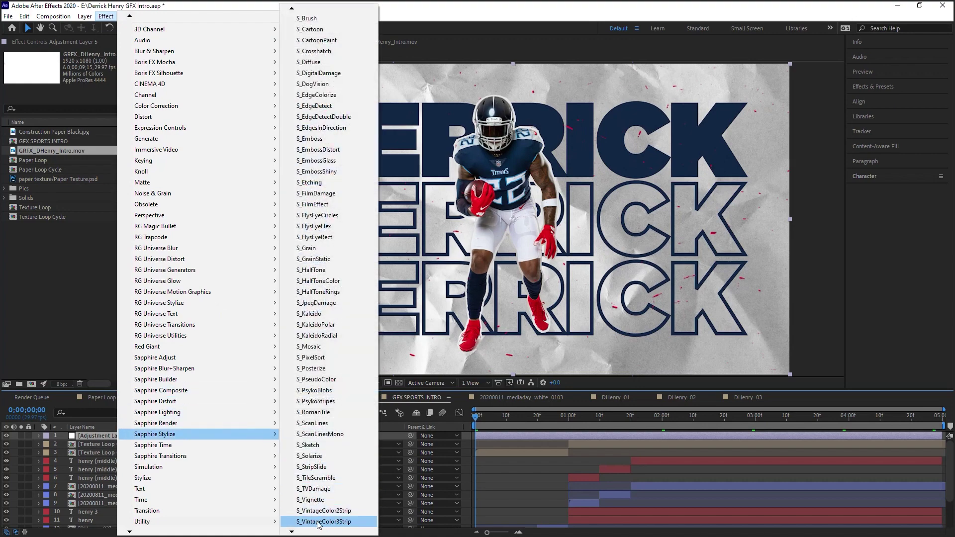
{"action": "left_click", "coordinate": [351, 522]}
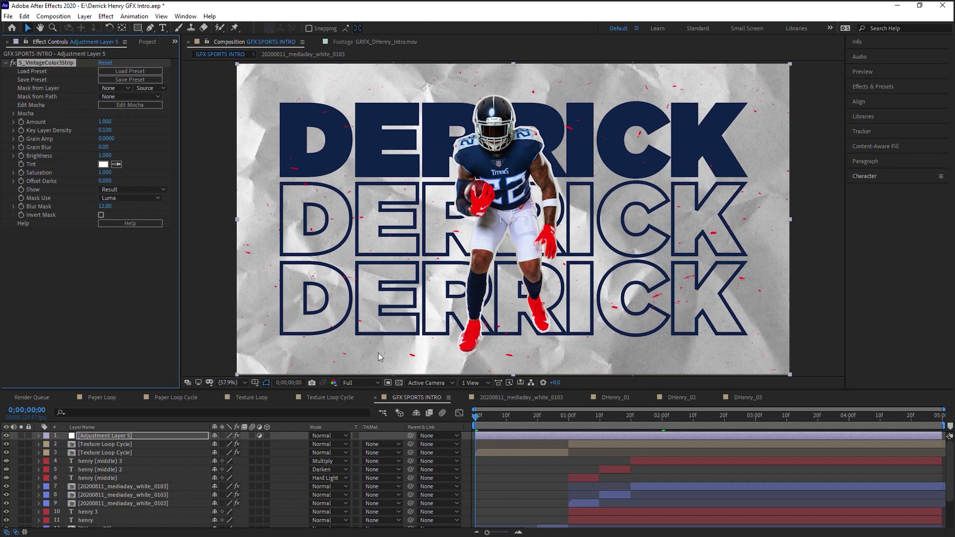
- Set the adjustment layer's opacity to 60% and rename it Vintage Color
{"action": "key", "text": "t"}
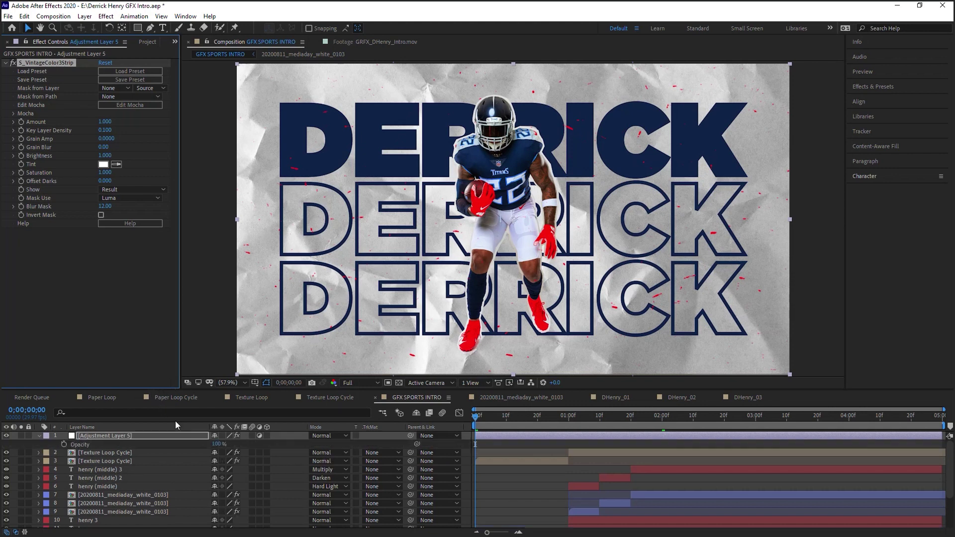
{"action": "left_click", "coordinate": [220, 444]}
{"action": "type", "text": "60"}
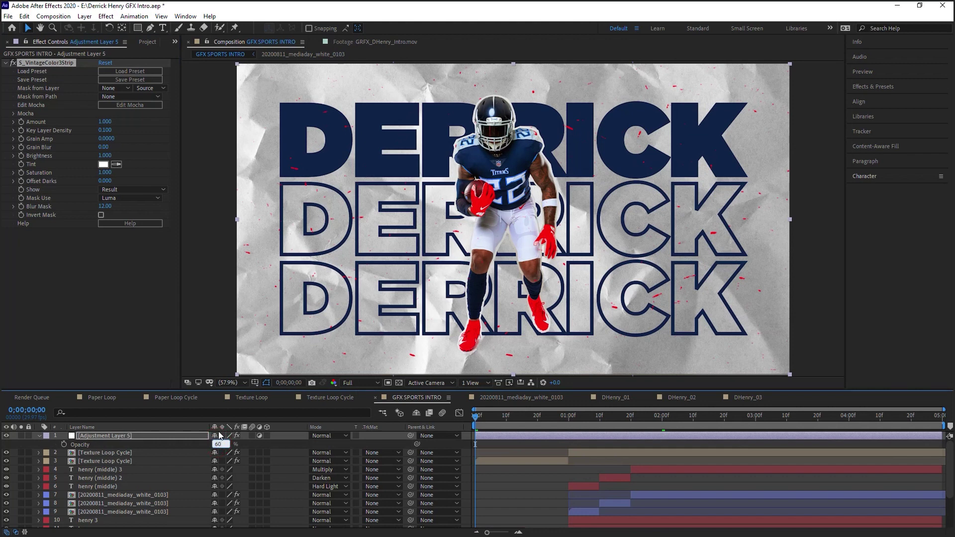
{"action": "key", "text": "Return"}
{"action": "left_click", "coordinate": [164, 436]}
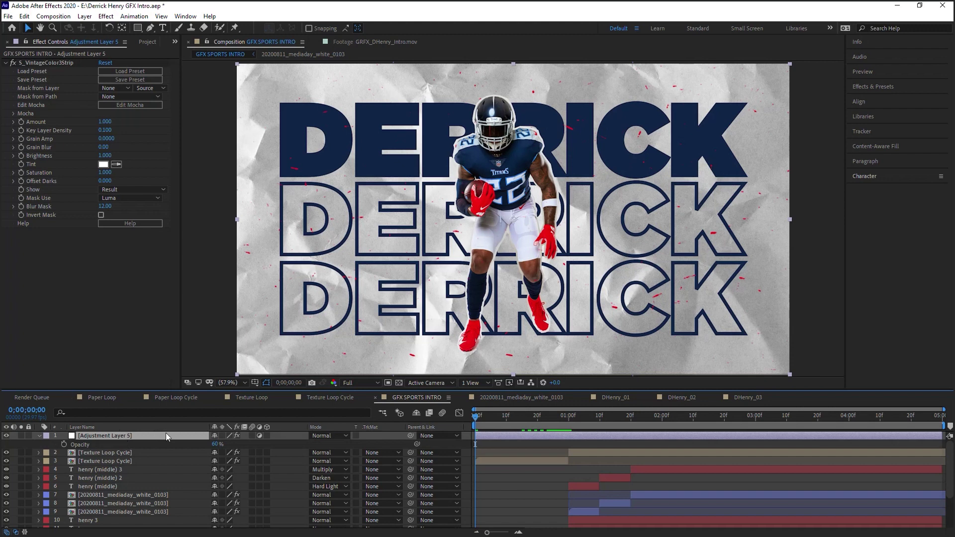
{"action": "key", "text": "Return"}
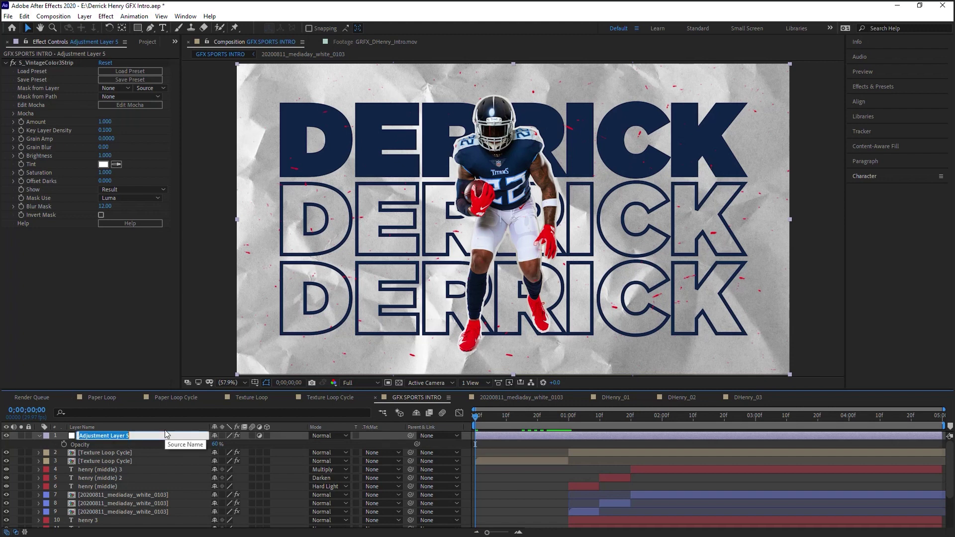
{"action": "type", "text": "Vintage Color"}
{"action": "key", "text": "Return"}
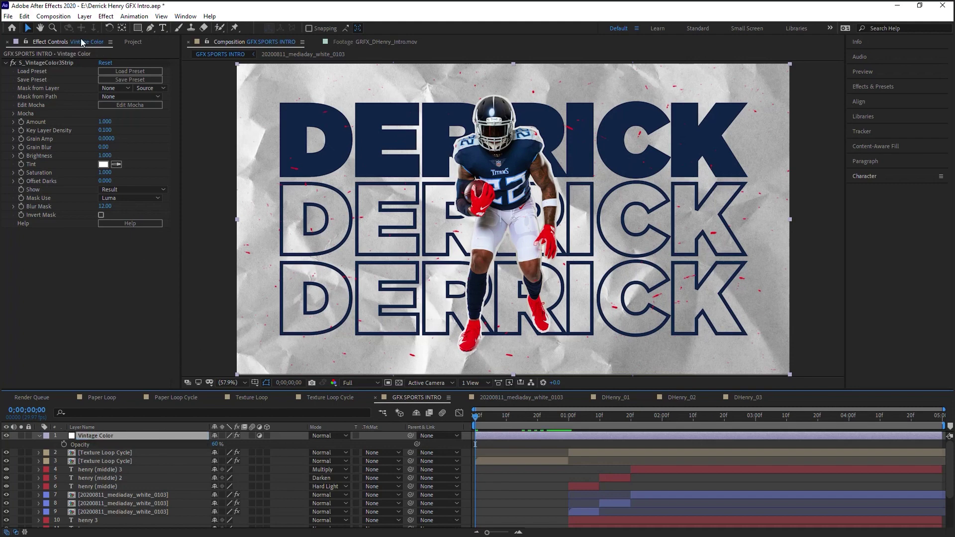
- Add a second adjustment layer on top named Halftone
{"action": "left_click", "coordinate": [84, 16]}
{"action": "mouse_move", "coordinate": [100, 27]}
{"action": "left_click", "coordinate": [301, 93]}
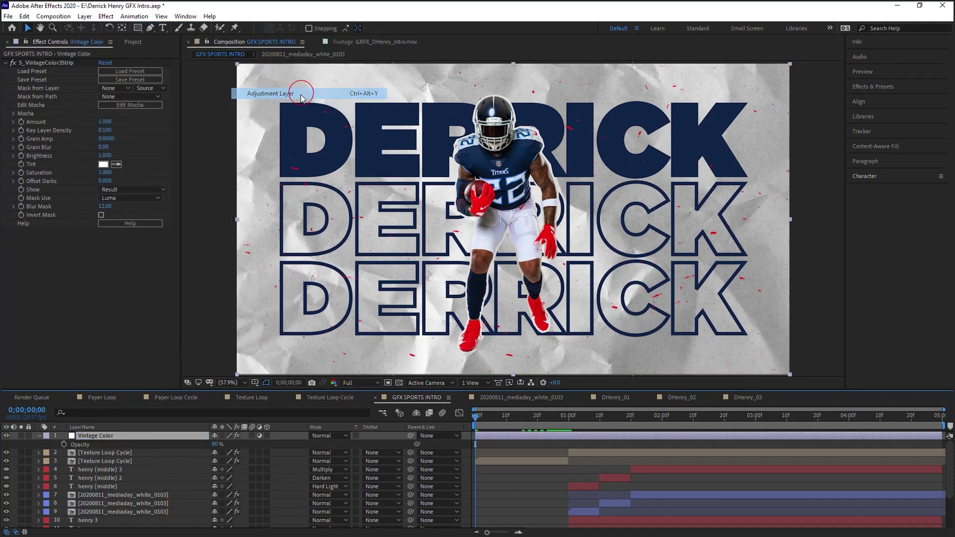
{"action": "key", "text": "Return"}
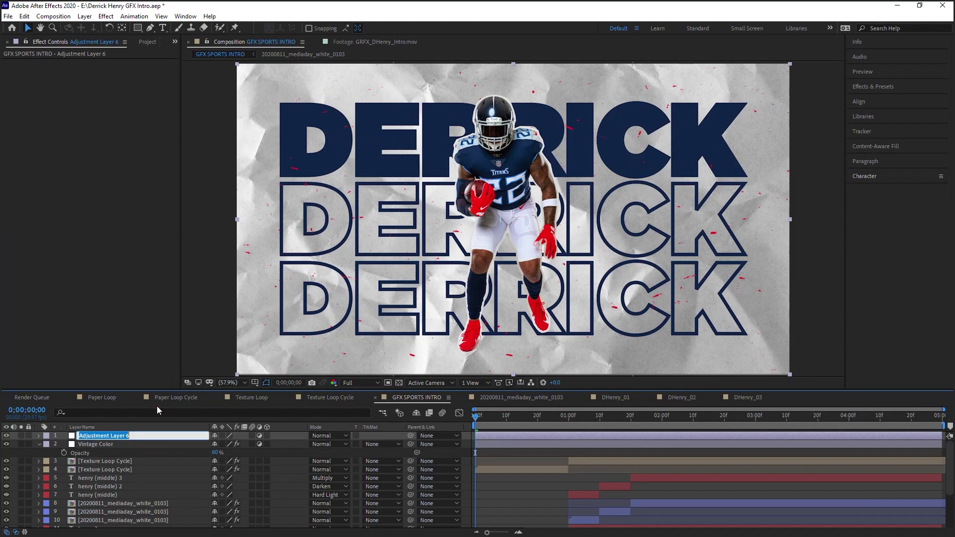
{"action": "type", "text": "Halftone"}
{"action": "key", "text": "Return"}
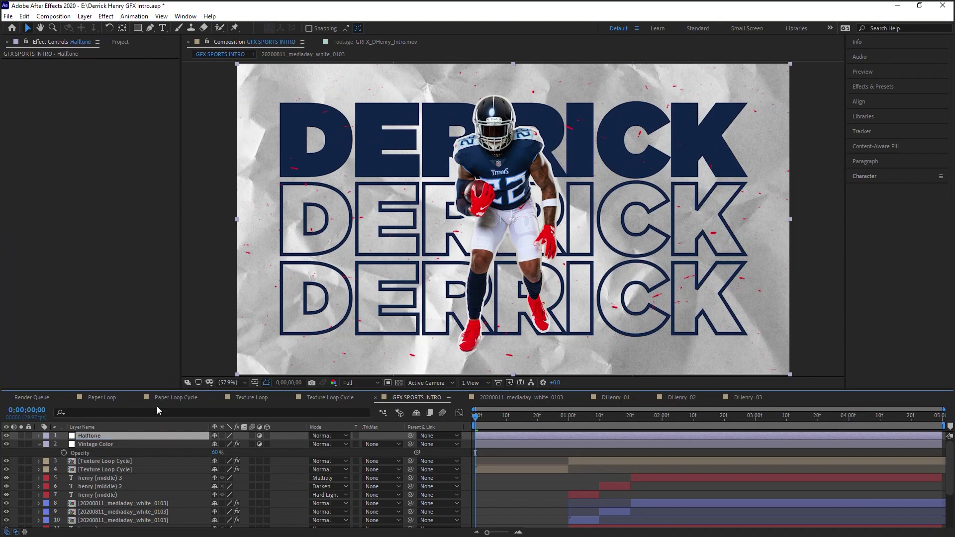
- Apply S_HalfToneColor to the Halftone layer with Dots Frequency 120
{"action": "left_click", "coordinate": [106, 16]}
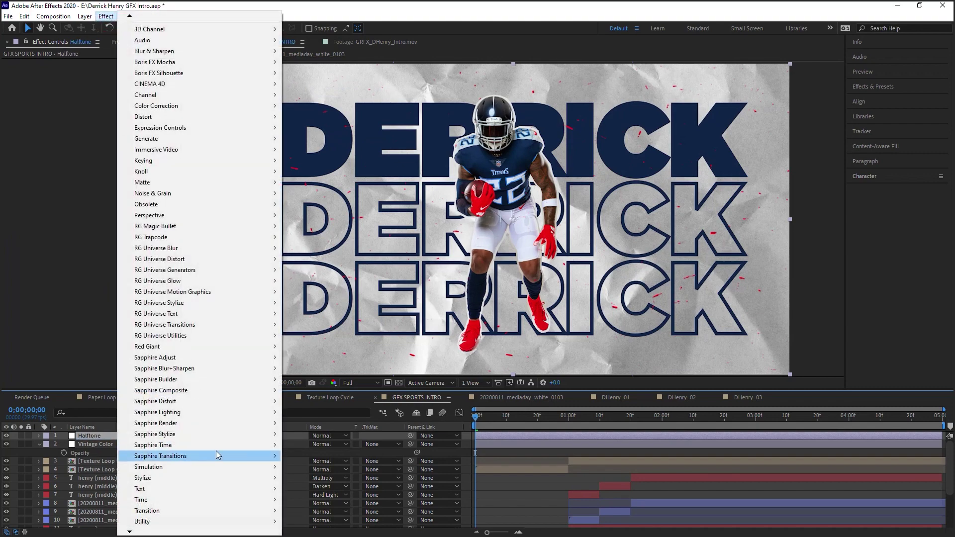
{"action": "mouse_move", "coordinate": [210, 435]}
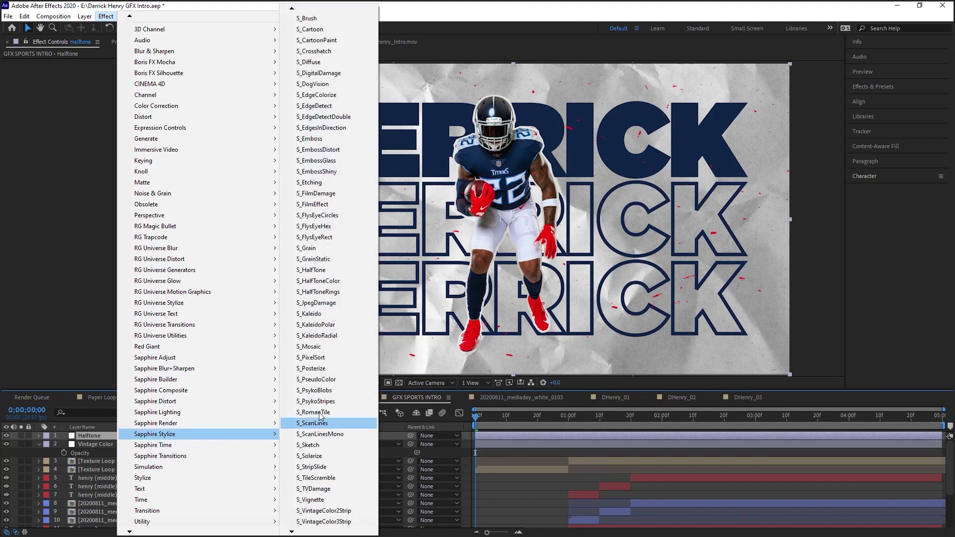
{"action": "left_click", "coordinate": [339, 282]}
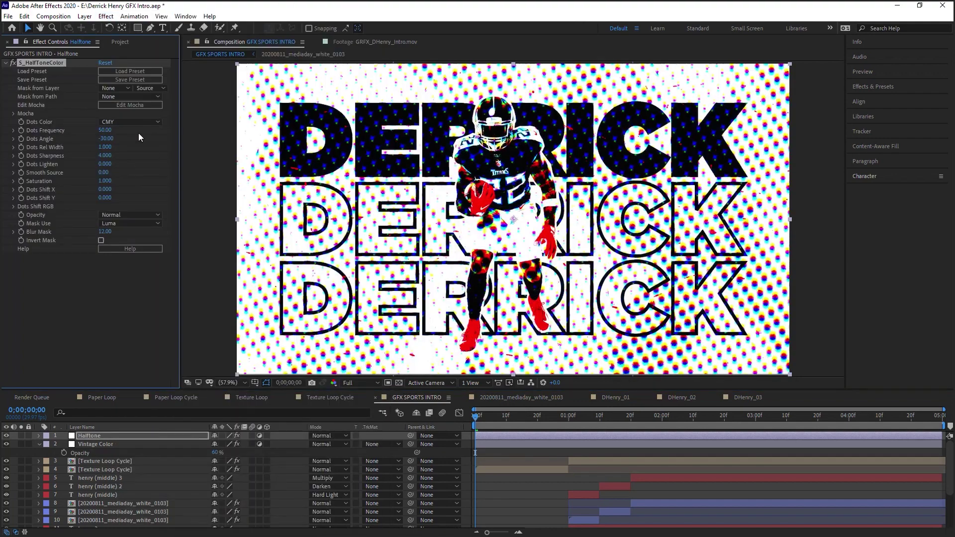
{"action": "left_click", "coordinate": [106, 130]}
{"action": "type", "text": "120"}
{"action": "key", "text": "Return"}
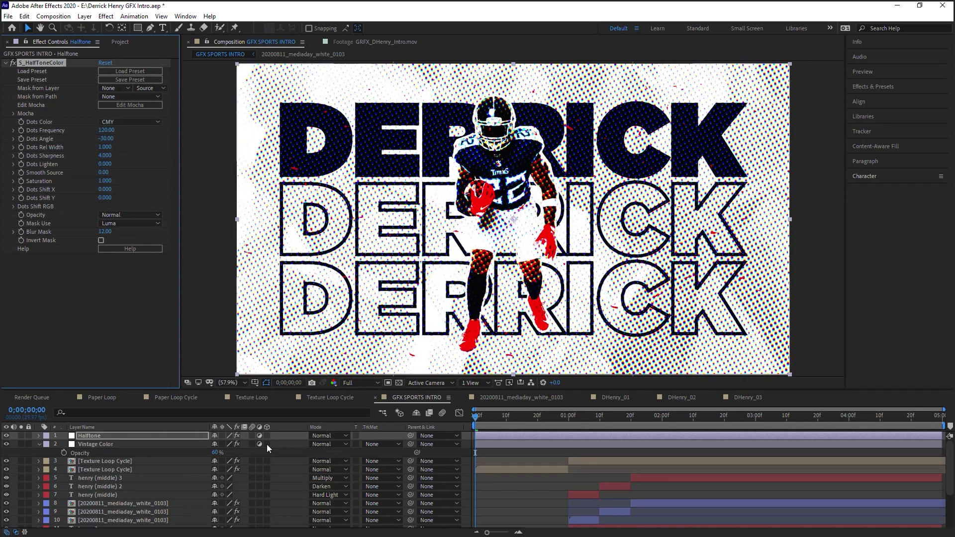
- Set the Halftone layer's blend mode to Soft Light and opacity to 20%
{"action": "left_click", "coordinate": [329, 436]}
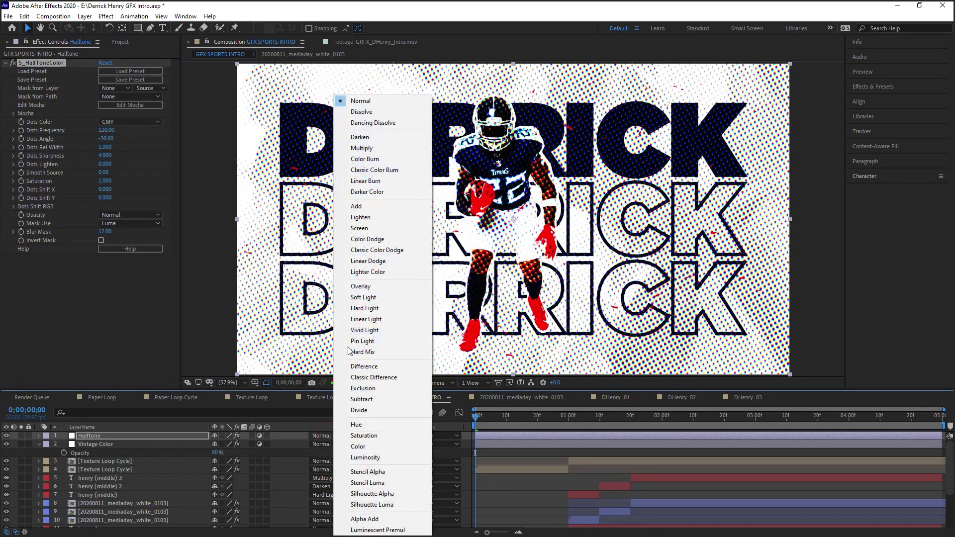
{"action": "left_click", "coordinate": [380, 299]}
{"action": "key", "text": "t"}
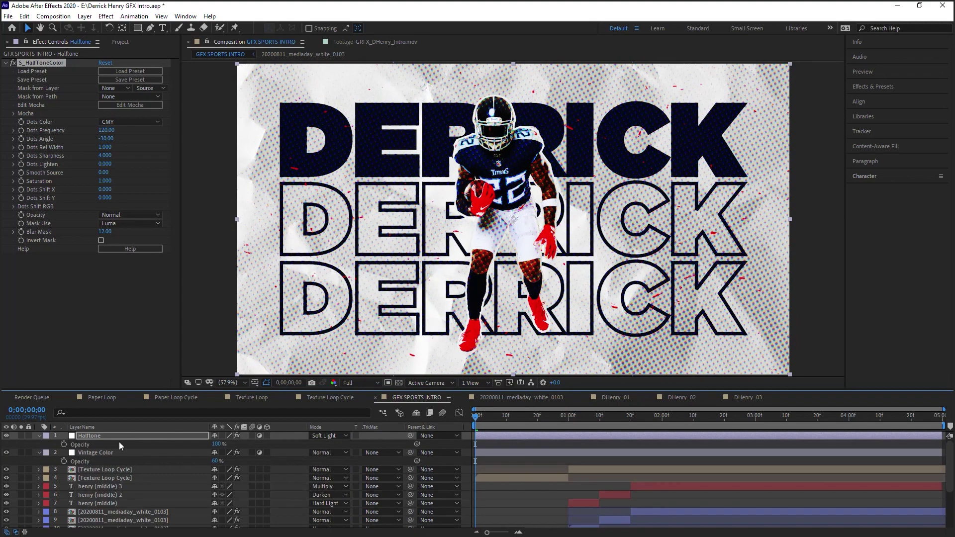
{"action": "left_click", "coordinate": [217, 444]}
{"action": "type", "text": "20"}
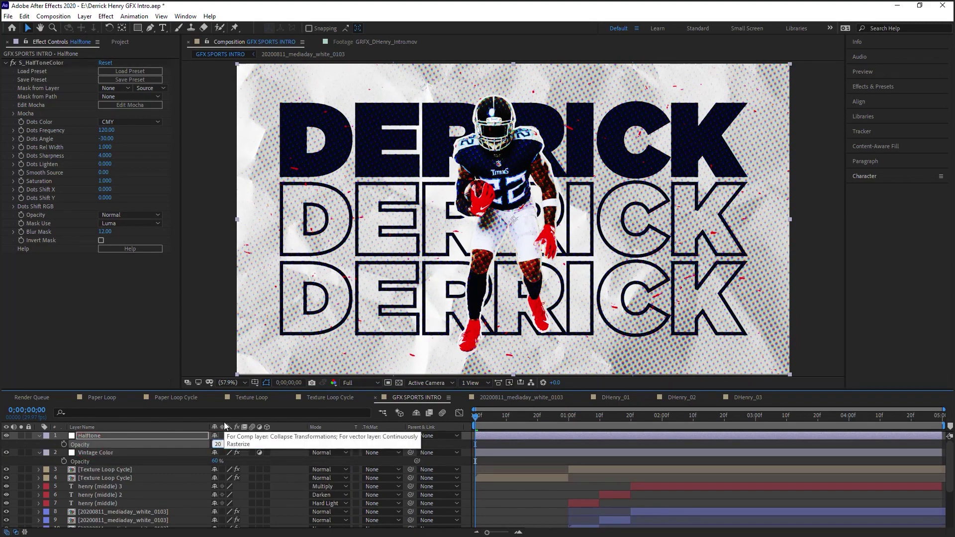
{"action": "key", "text": "Return"}
- Drive Dots Shift X with the expression time*3 and preview the drifting dots
{"action": "left_click_drag", "start_coordinate": [521, 417], "coordinate": [553, 417]}
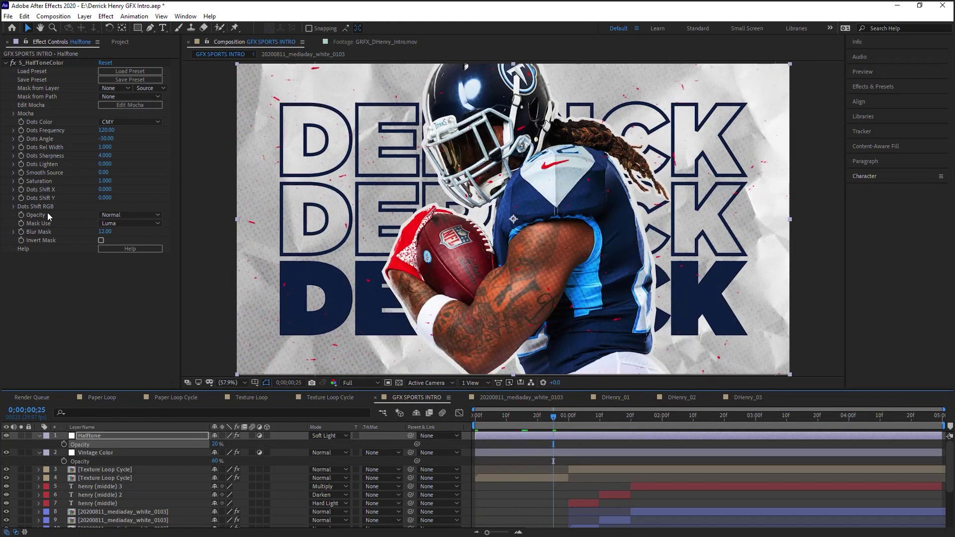
{"action": "left_click", "coordinate": [39, 193]}
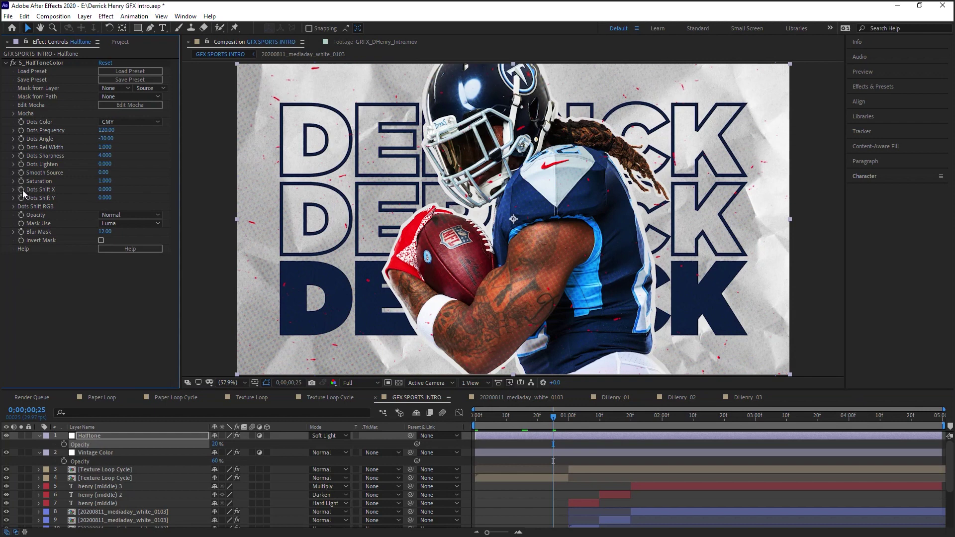
{"action": "left_click", "coordinate": [20, 190], "text": "alt"}
{"action": "type", "text": "time"}
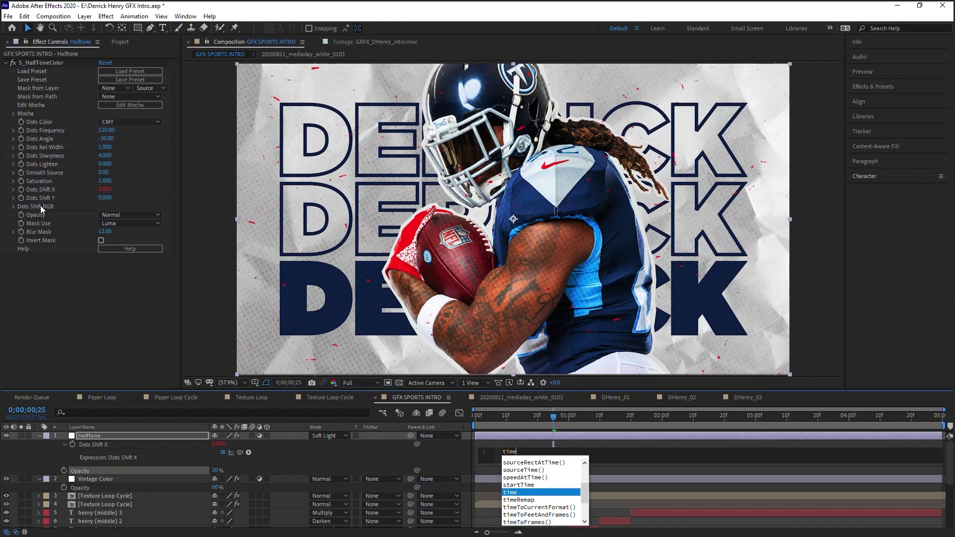
{"action": "type", "text": "*"}
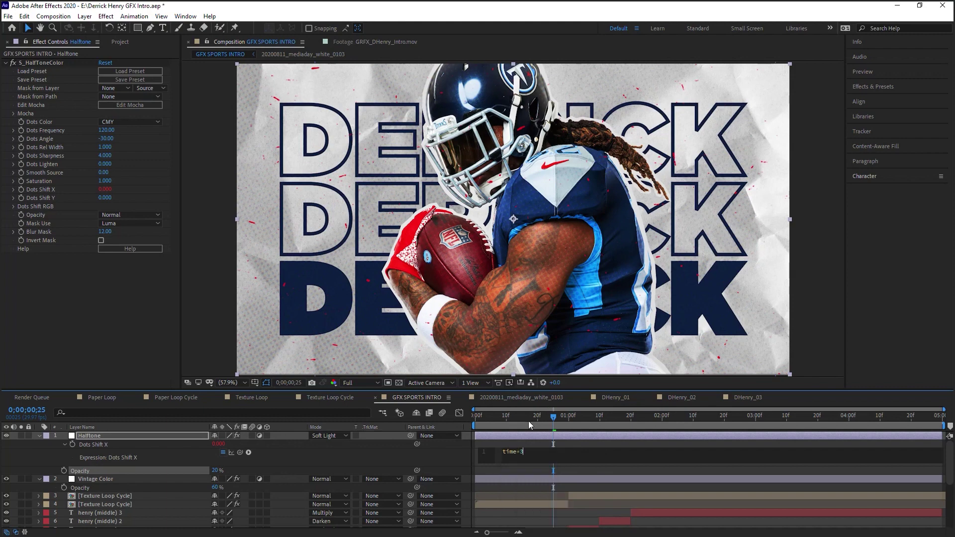
{"action": "left_click", "coordinate": [510, 417]}
{"action": "key", "text": "space"}
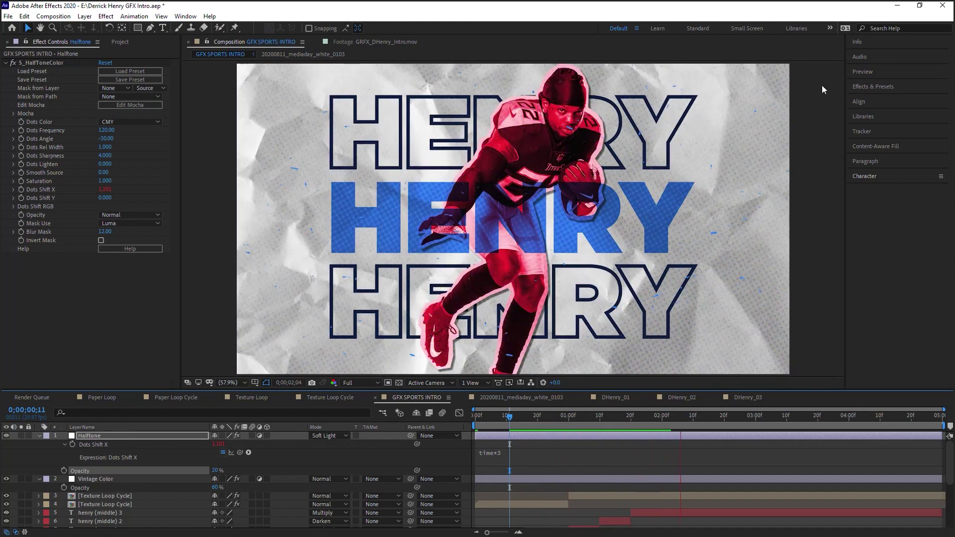
{"action": "left_click", "coordinate": [569, 416]}
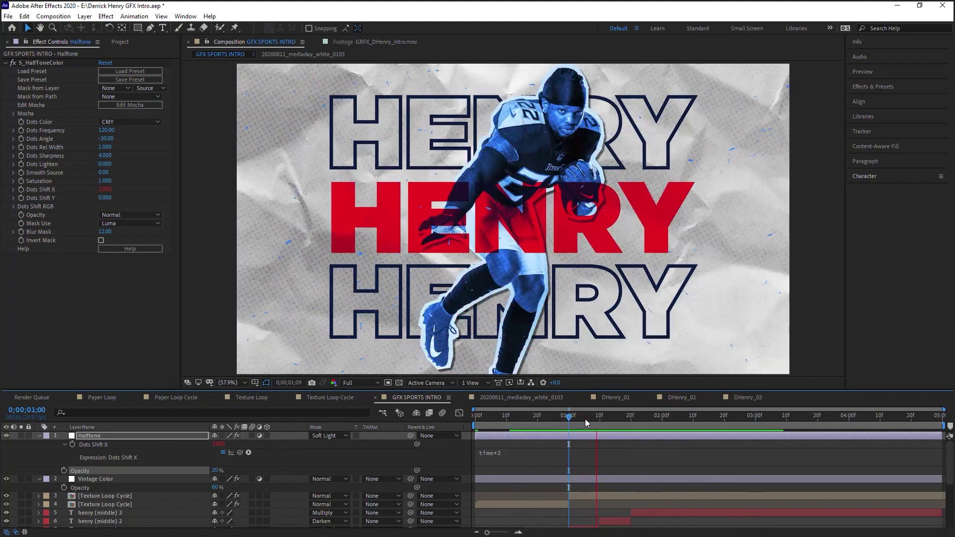
{"action": "left_click", "coordinate": [585, 419]}
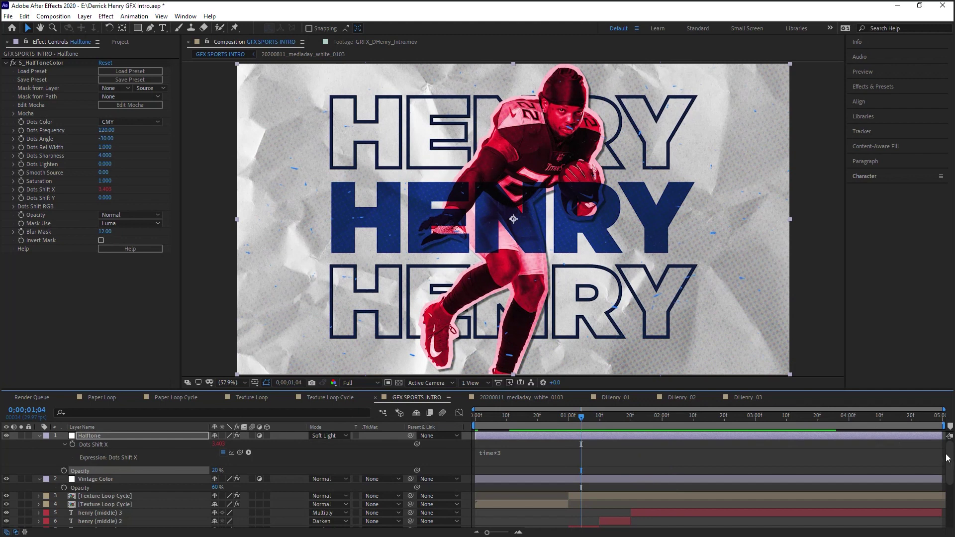
{"action": "scroll", "coordinate": [948, 458], "scroll_direction": "down", "scroll_amount": 2}
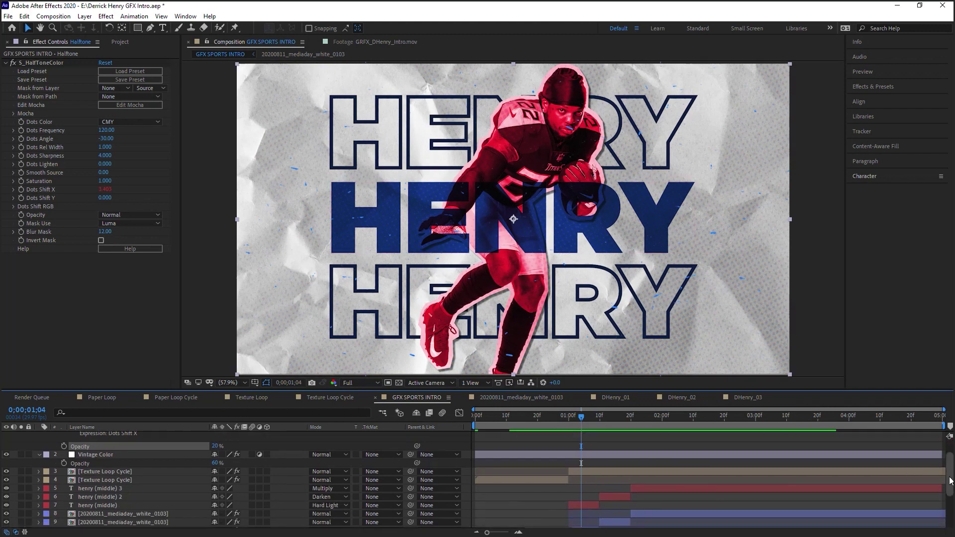
{"action": "scroll", "coordinate": [947, 478], "scroll_direction": "down", "scroll_amount": 3}
- Darken layer 10's Tritone midtone to a deeper red (D12E48)
{"action": "left_click", "coordinate": [124, 491]}
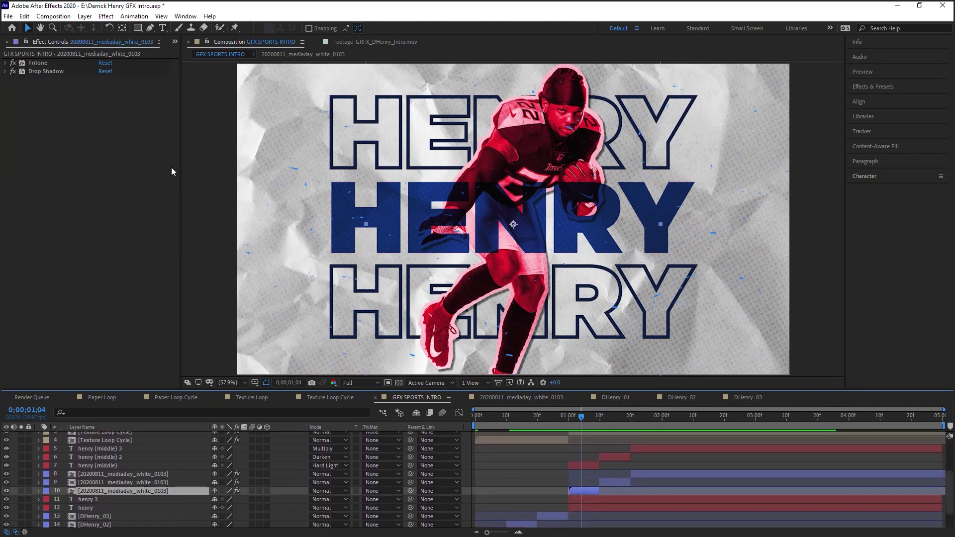
{"action": "left_click", "coordinate": [5, 62]}
{"action": "left_click", "coordinate": [103, 80]}
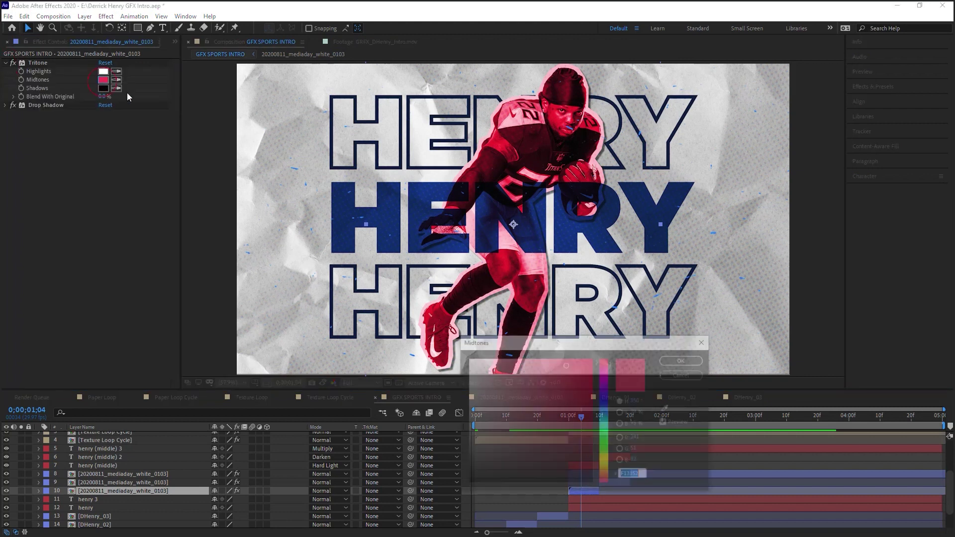
{"action": "left_click_drag", "start_coordinate": [568, 376], "coordinate": [565, 381]}
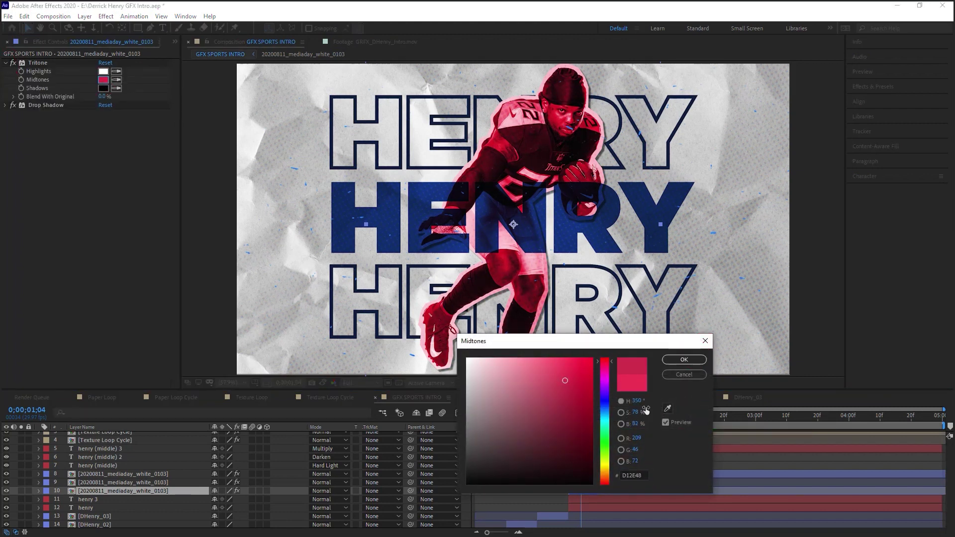
{"action": "left_click", "coordinate": [684, 359]}
{"action": "left_click", "coordinate": [611, 417]}
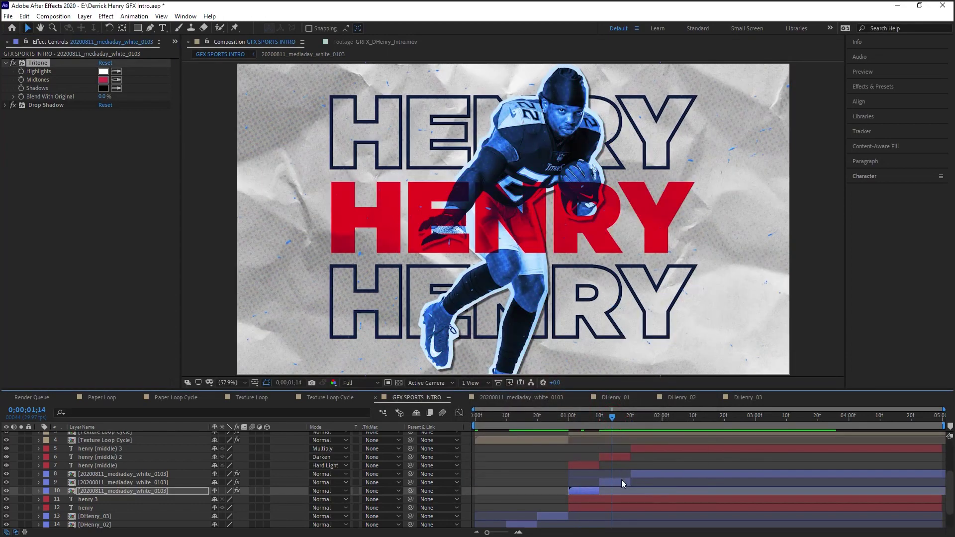
- Lighten layer 9's Tritone midtone to blue 6CB1F7, then return to the start
{"action": "left_click", "coordinate": [622, 482]}
{"action": "left_click", "coordinate": [103, 80]}
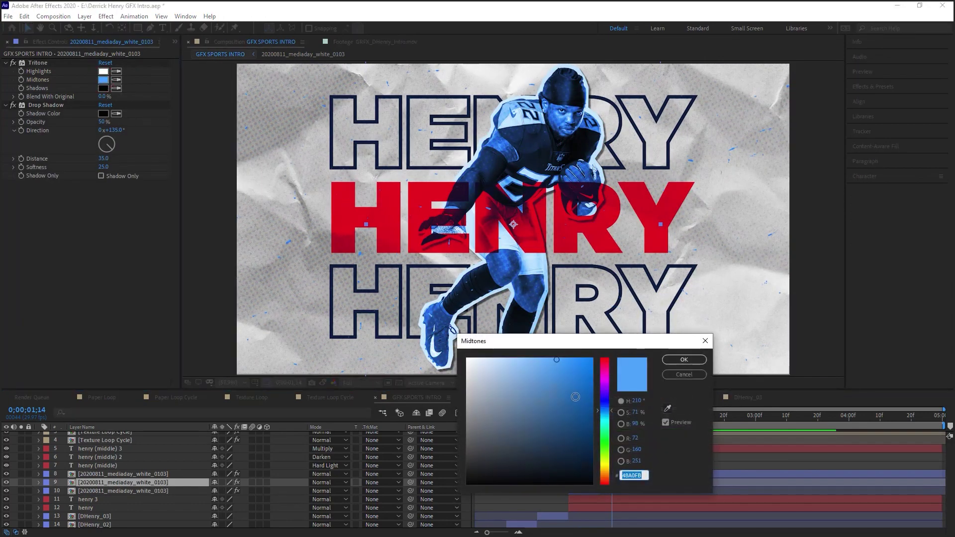
{"action": "left_click", "coordinate": [566, 376]}
{"action": "left_click_drag", "start_coordinate": [565, 376], "coordinate": [537, 361]}
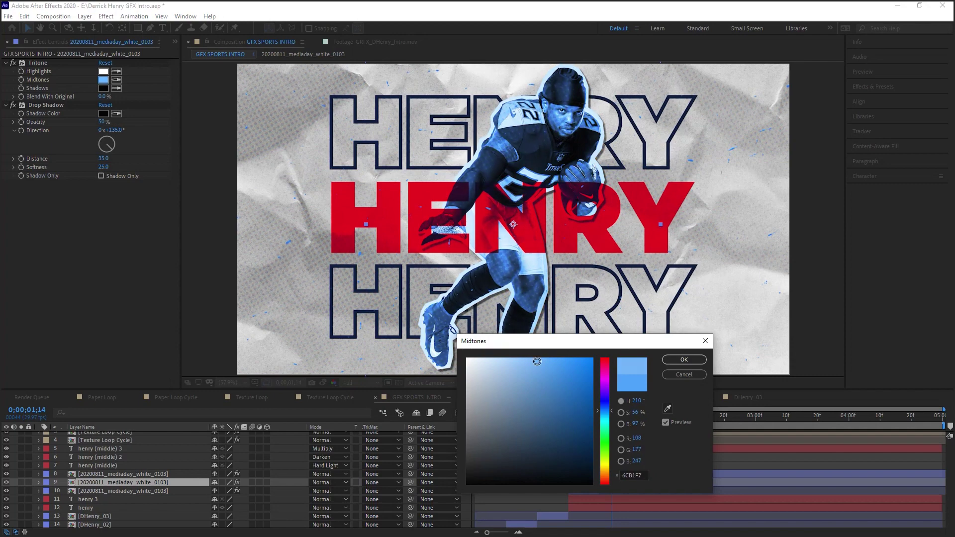
{"action": "left_click", "coordinate": [684, 359]}
{"action": "left_click", "coordinate": [652, 416]}
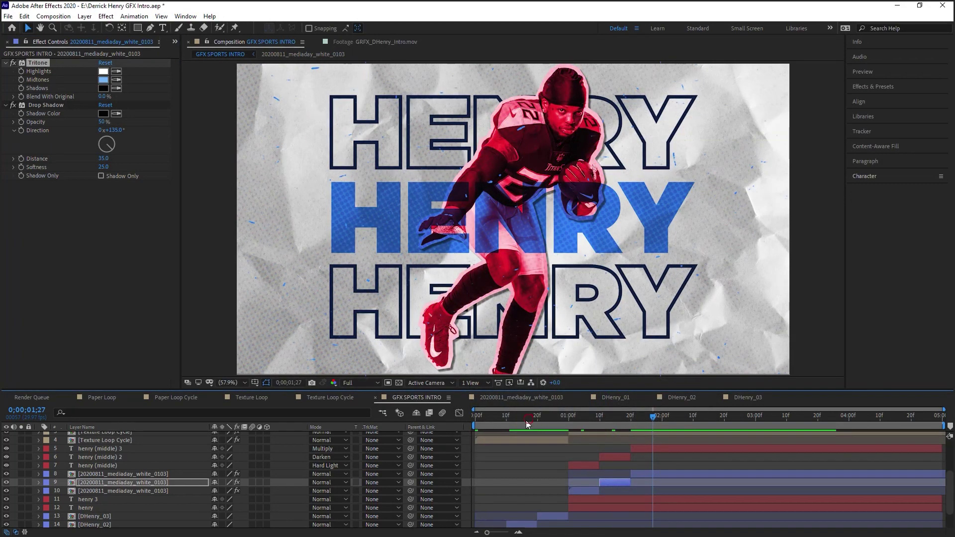
{"action": "key", "text": "Home"}
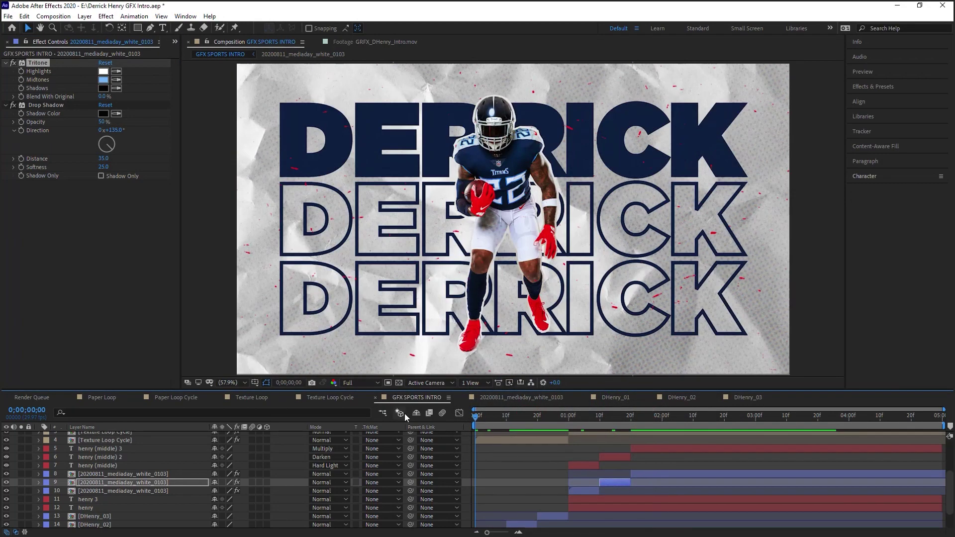